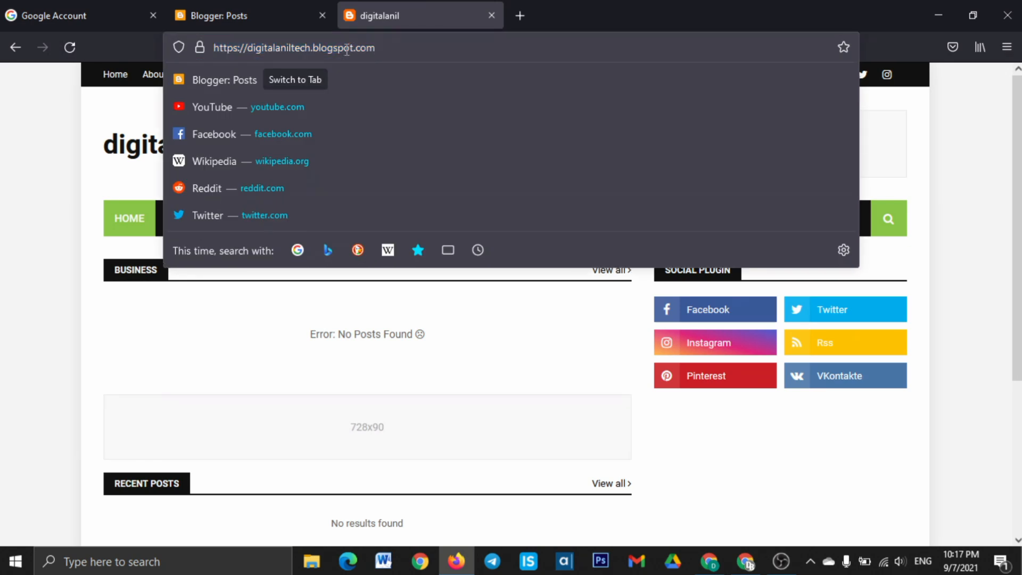
Examine the .blogspot.com ending of the blog's web address.
left_click_drag(321, 48, 385, 46)
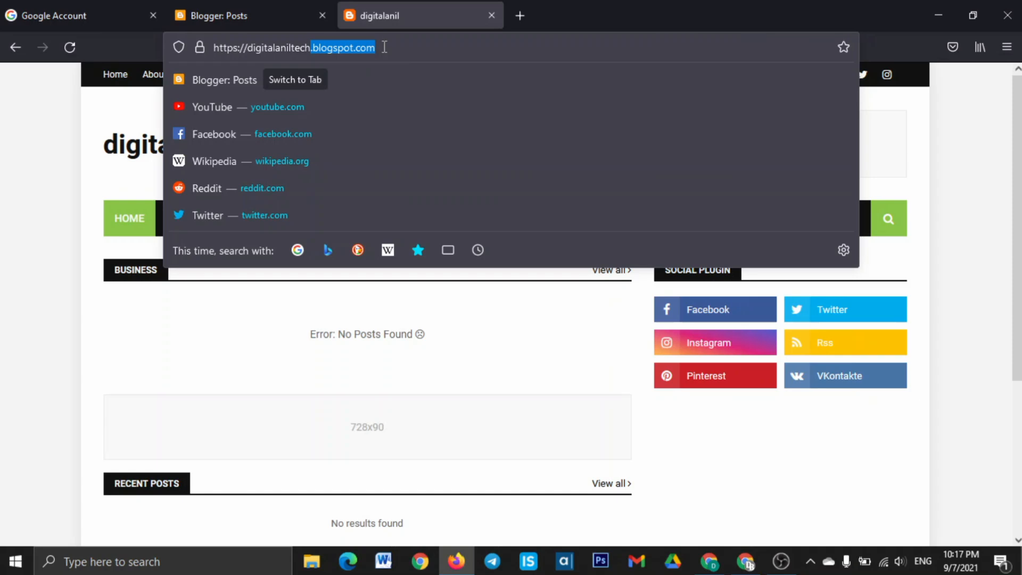
key("Escape")
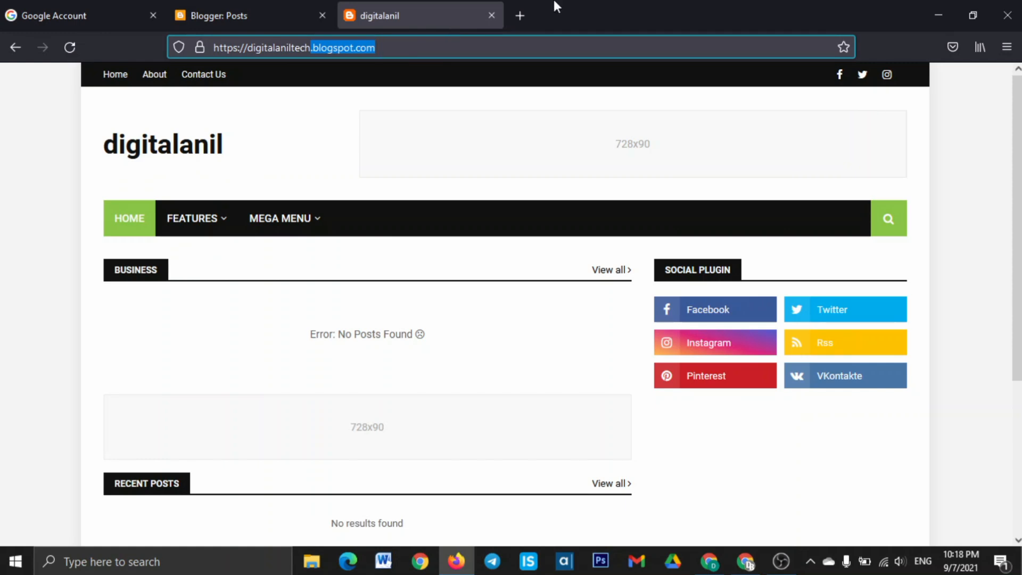
Search the web for "hostinger" in a new browser tab.
left_click(523, 18)
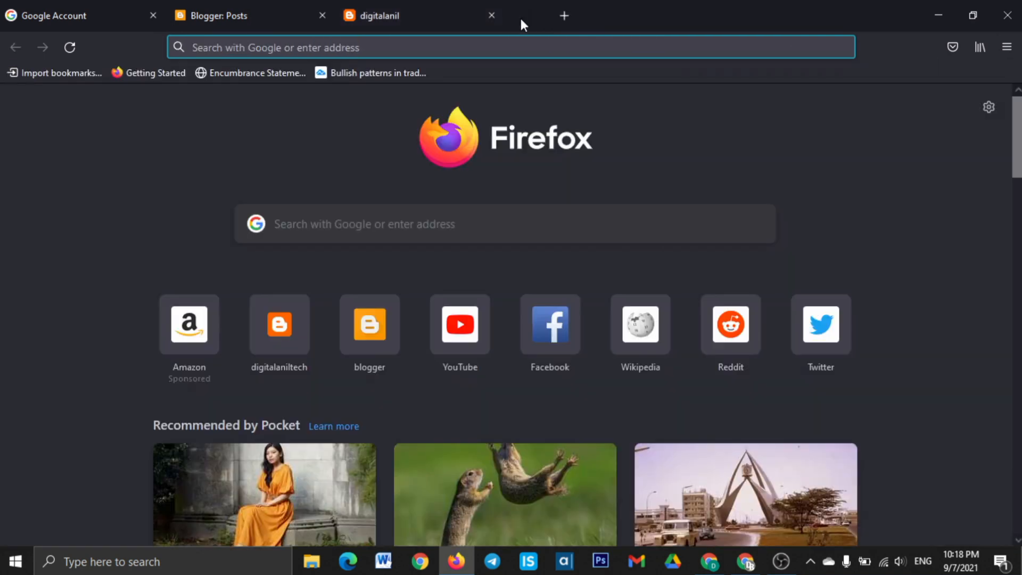
left_click(315, 47)
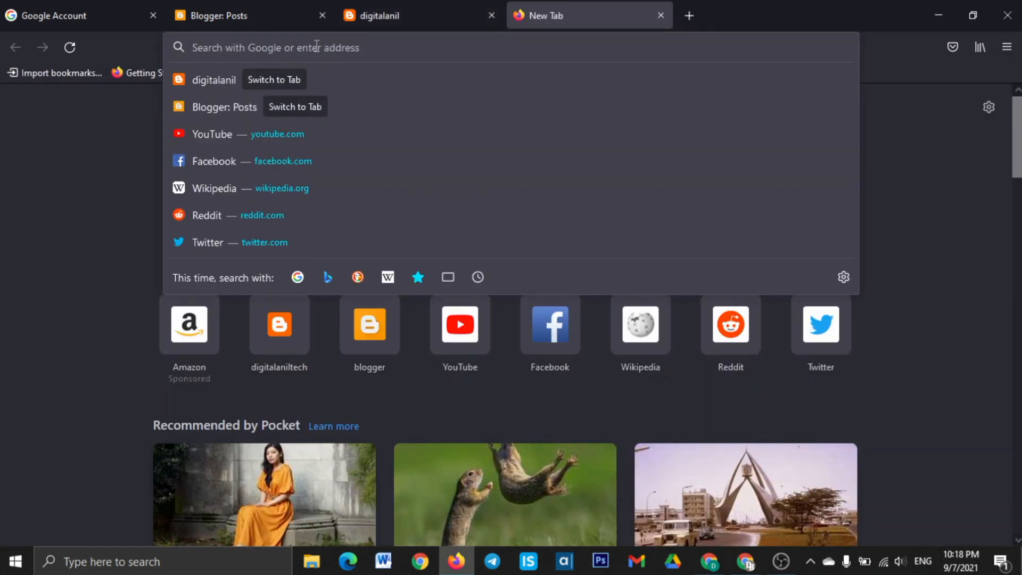
type("hostinger")
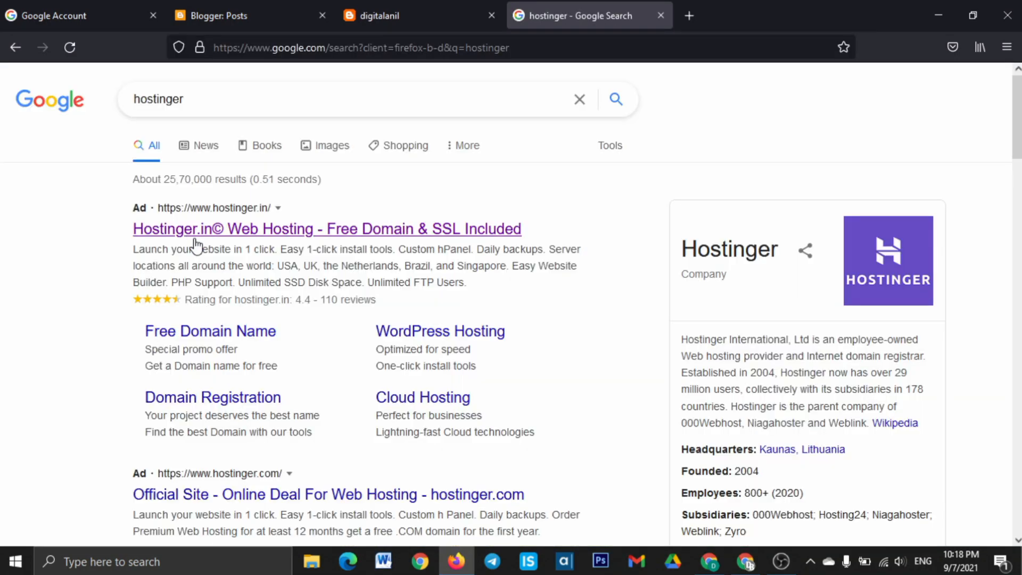
Open the hostinger.in website from its non-ad search result and go to its Domain Checker page.
scroll(242, 354, "down", 3)
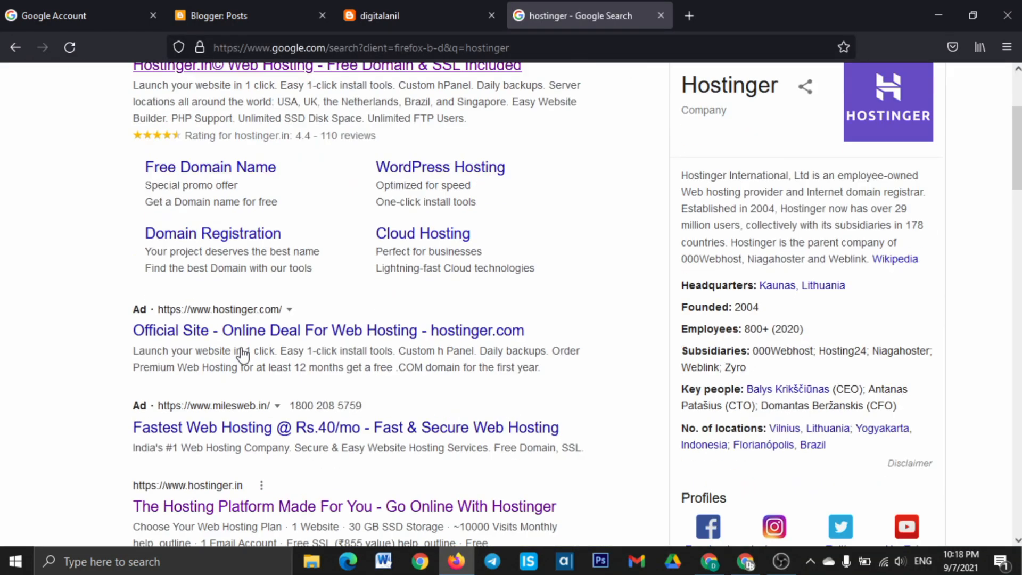
scroll(245, 359, "down", 3)
scroll(199, 128, "up", 6)
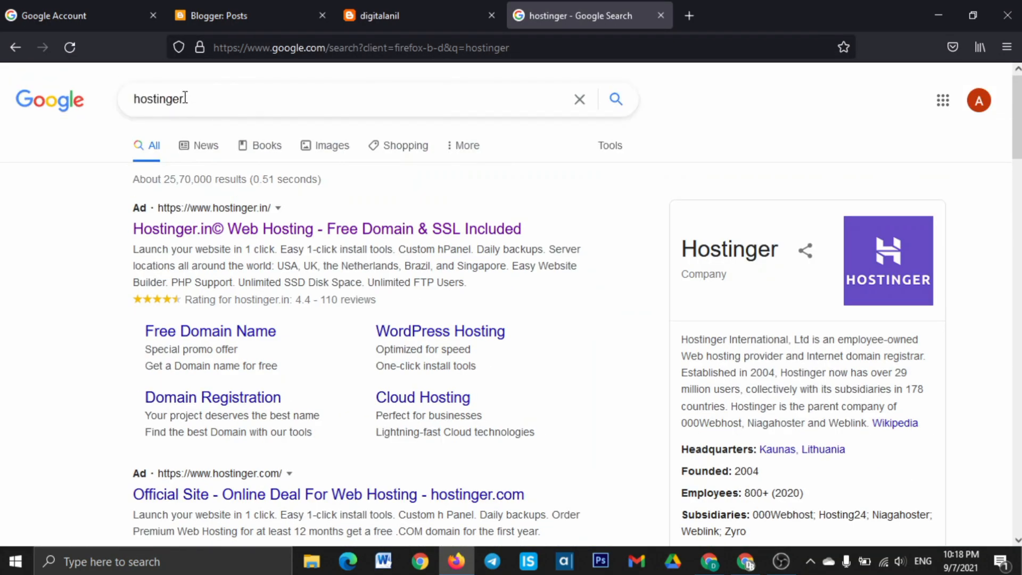
scroll(227, 306, "down", 4)
scroll(231, 256, "up", 4)
scroll(220, 300, "down", 5)
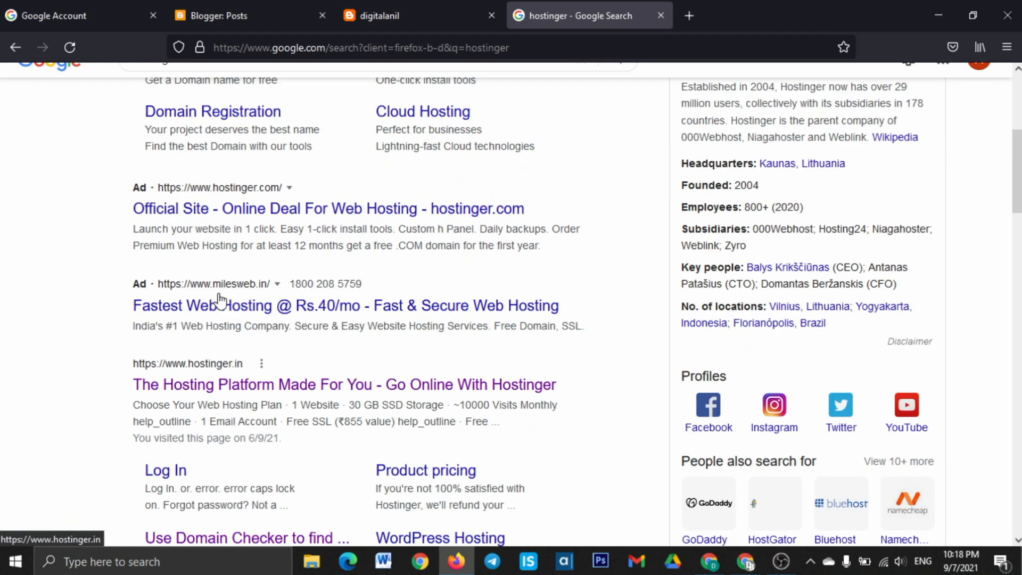
scroll(221, 353, "down", 2)
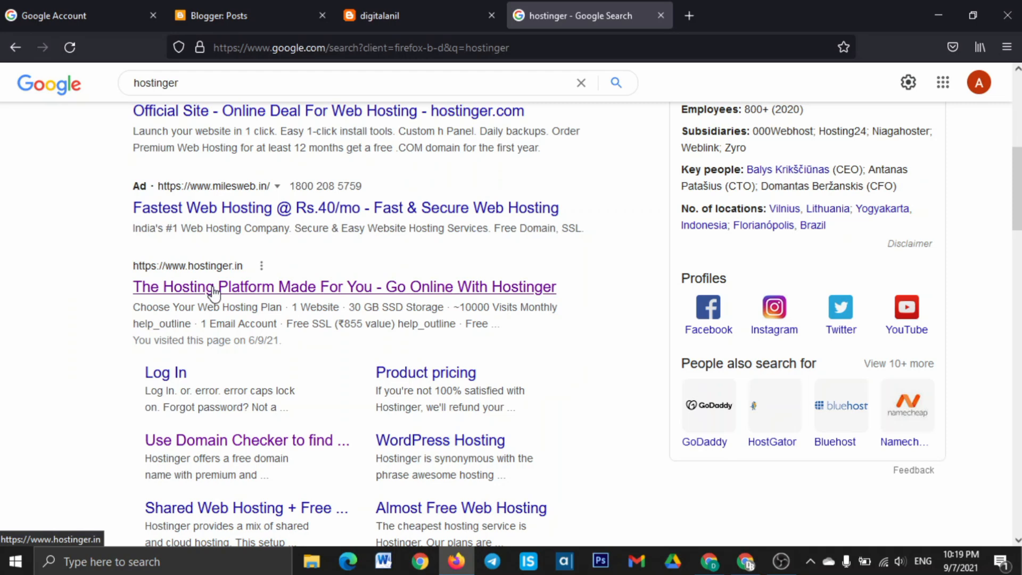
left_click(260, 290)
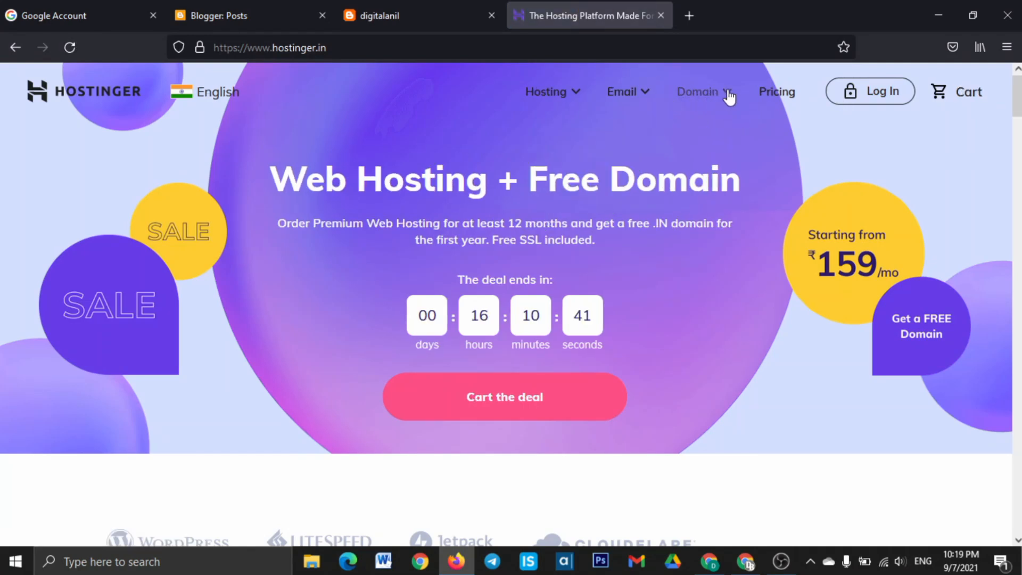
left_click(724, 100)
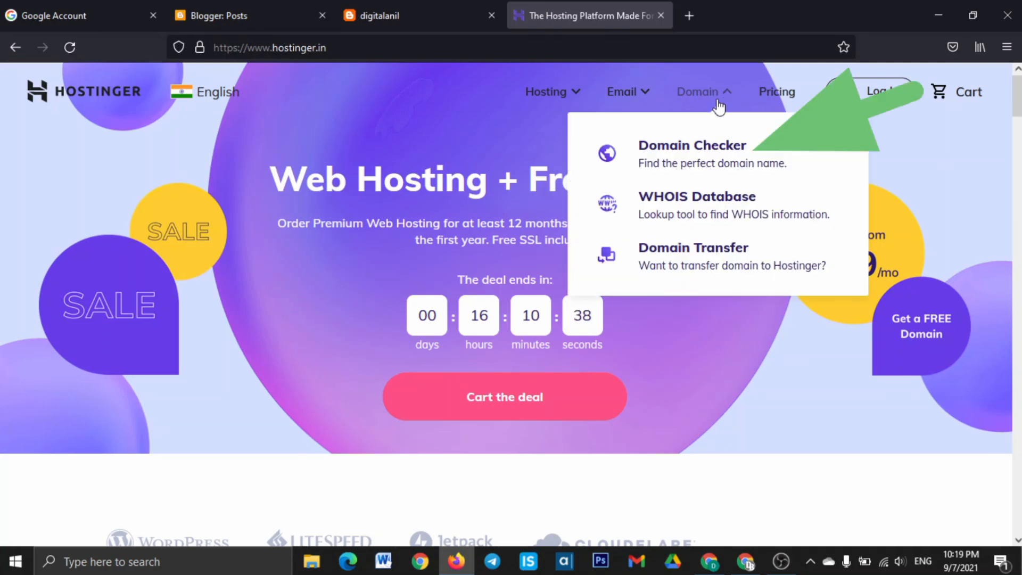
left_click(690, 152)
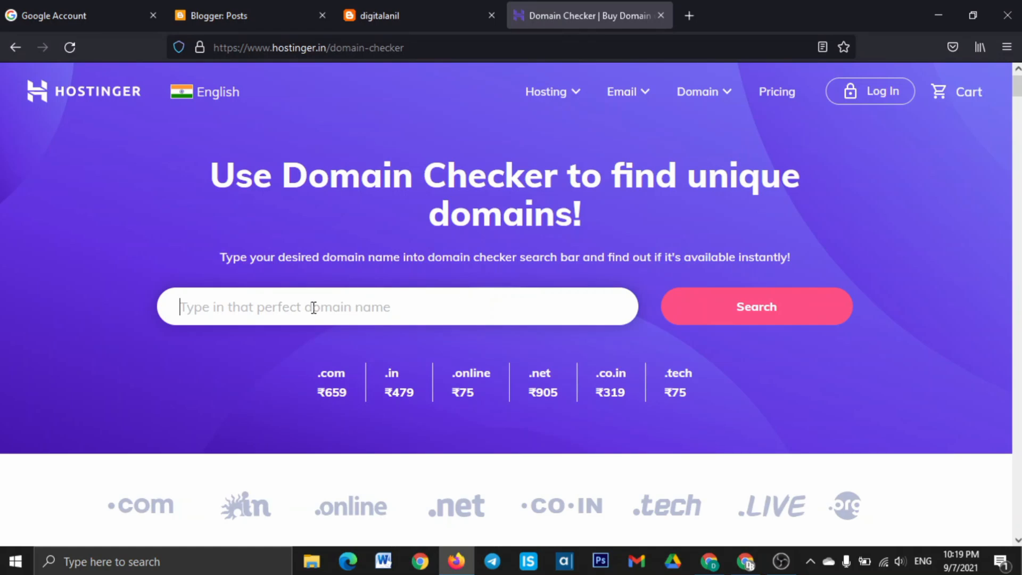
Check the blog's subdomain name in its address, and search the Domain Checker for "digitalaniltech".
left_click(395, 16)
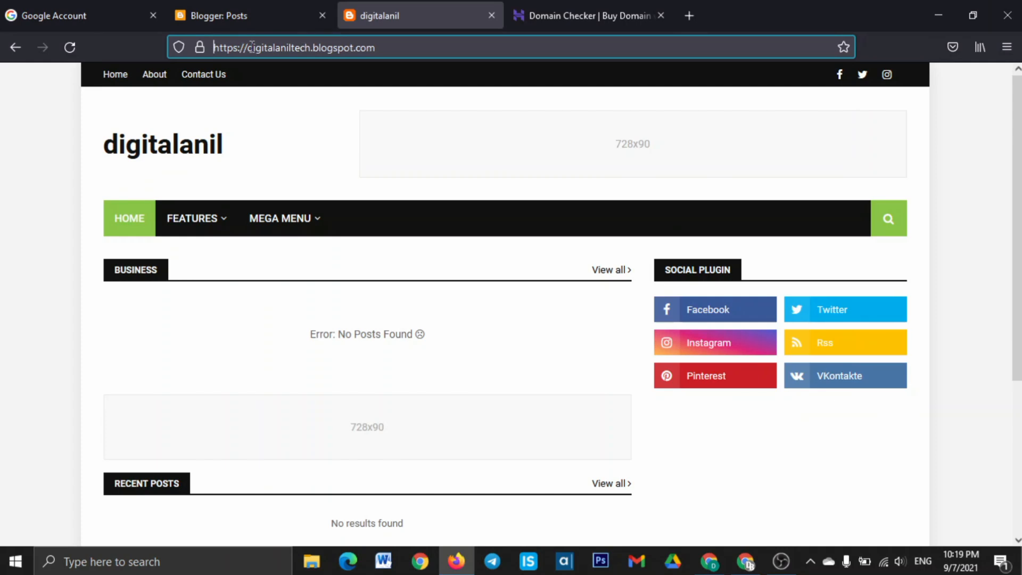
left_click_drag(246, 47, 311, 49)
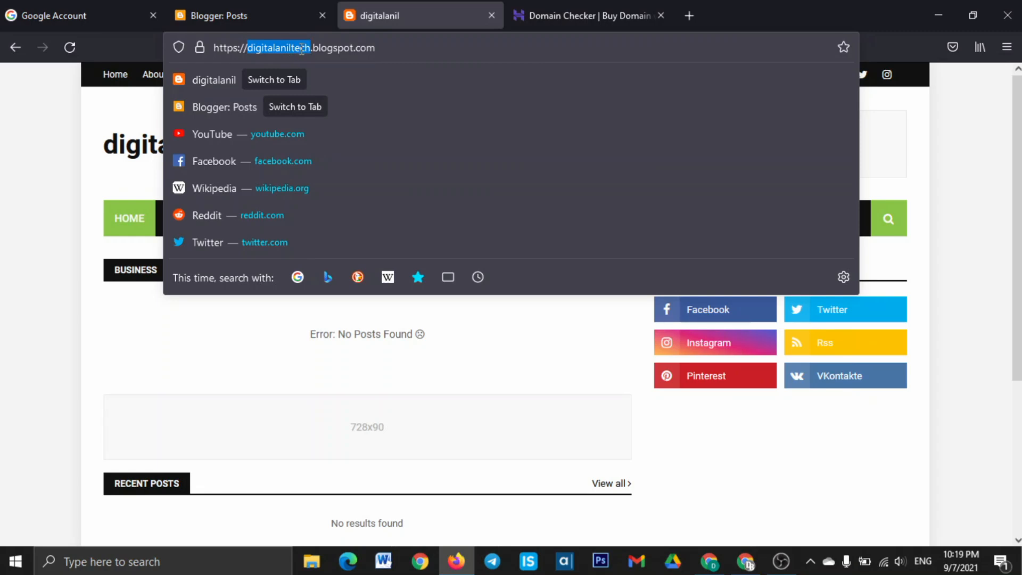
left_click(277, 305)
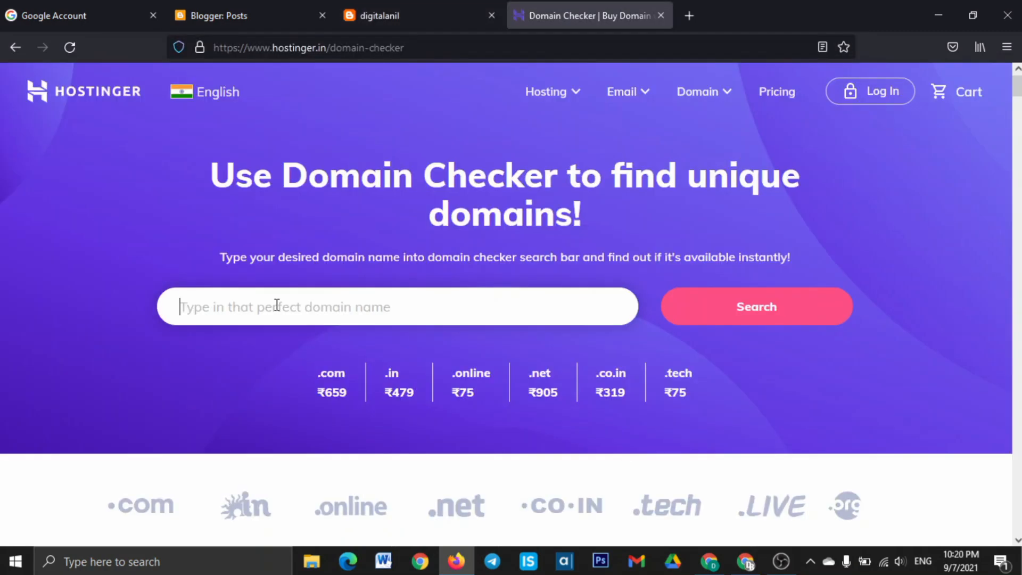
type("d")
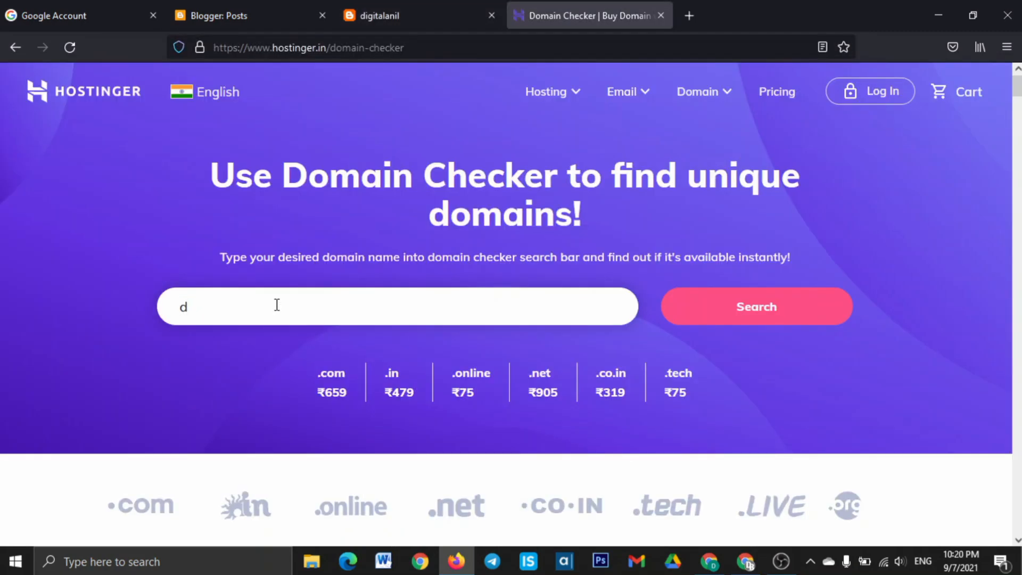
type("igitalaniltech")
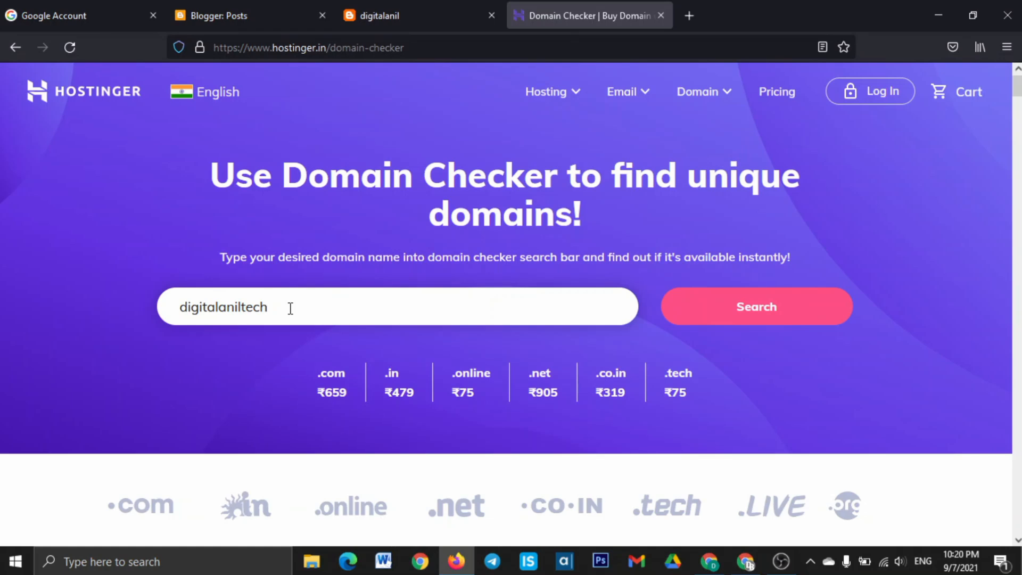
left_click(770, 309)
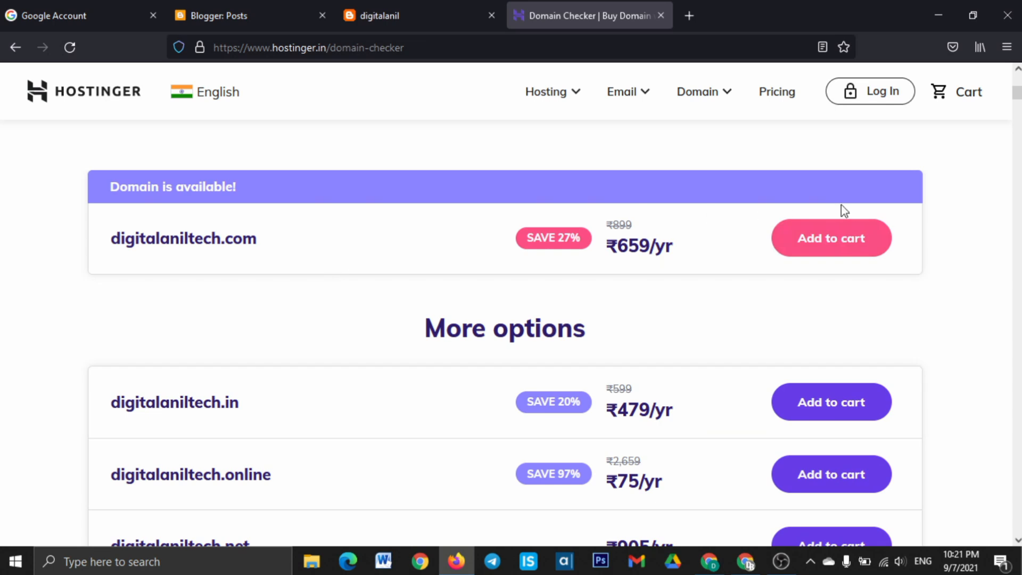
Examine the offered digitalaniltech domain extensions and compare their yearly prices and discounts.
scroll(211, 415, "down", 2)
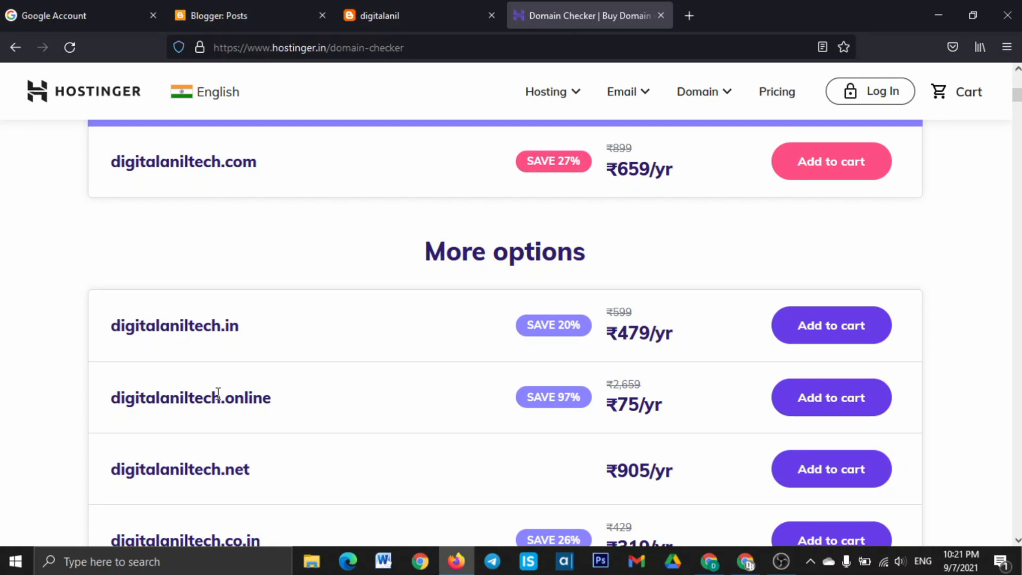
scroll(577, 288, "up", 2)
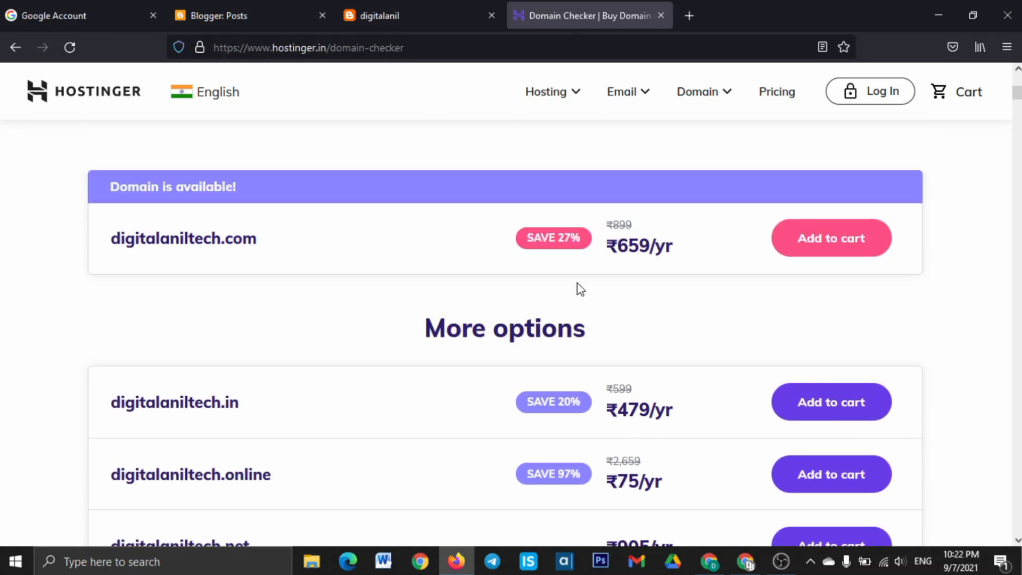
scroll(578, 319, "down", 4)
scroll(575, 348, "down", 1)
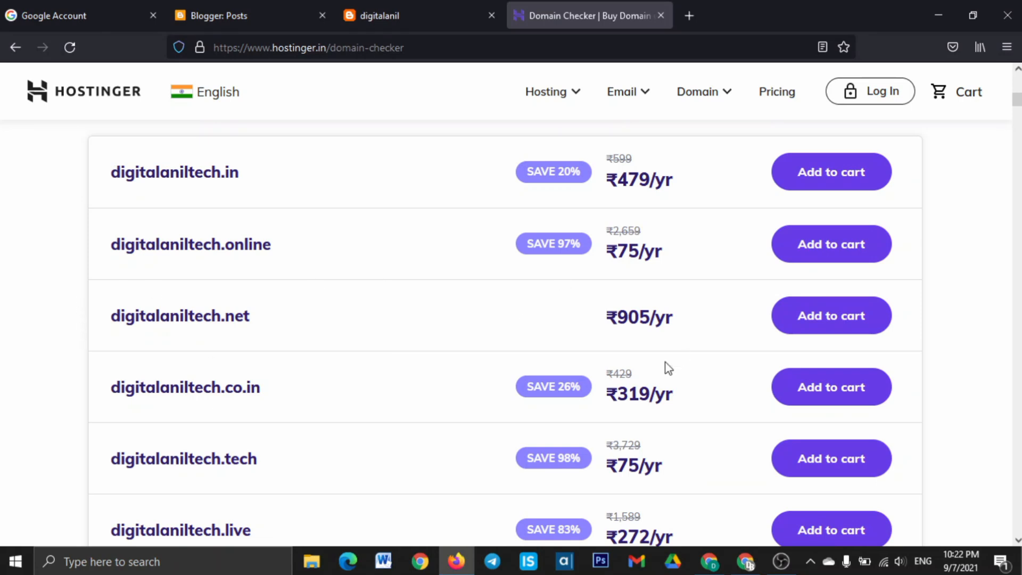
scroll(664, 367, "up", 3)
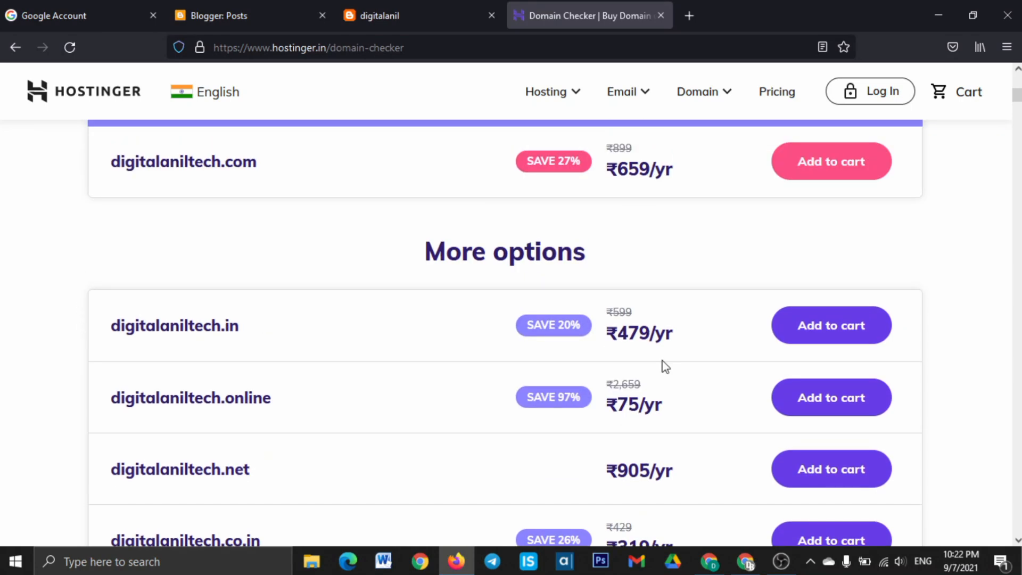
scroll(482, 470, "up", 4)
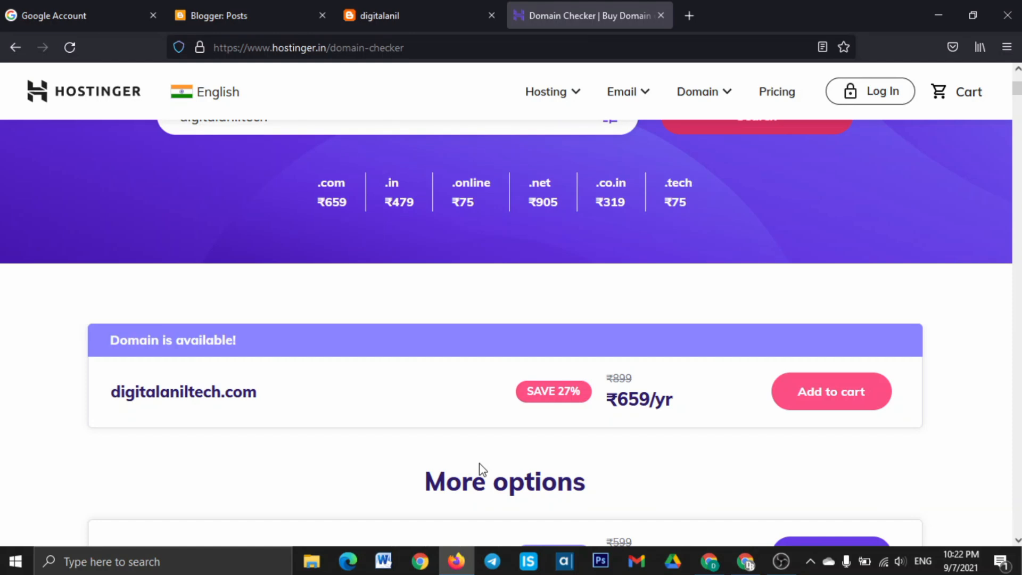
scroll(482, 469, "down", 3)
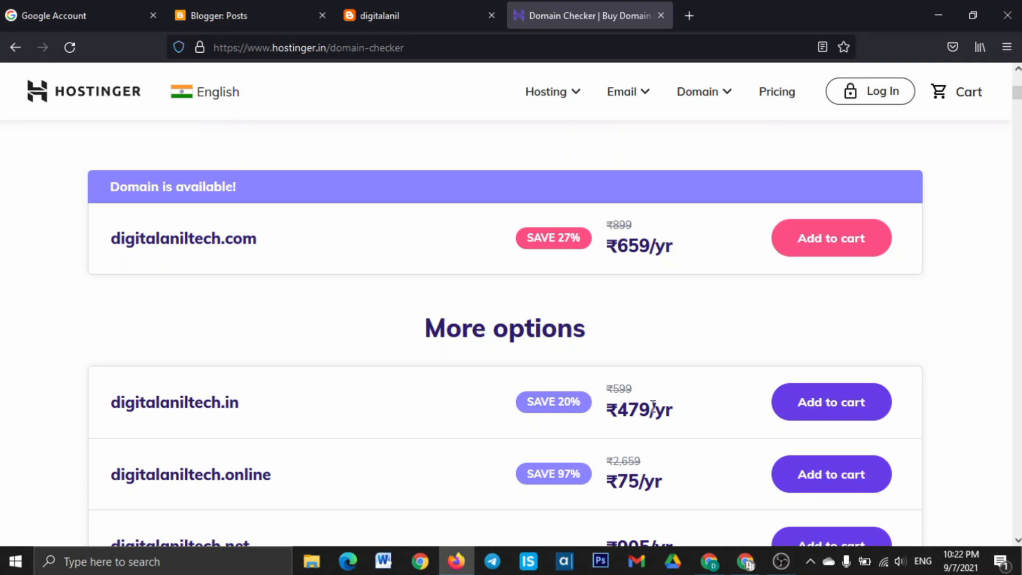
scroll(652, 407, "down", 3)
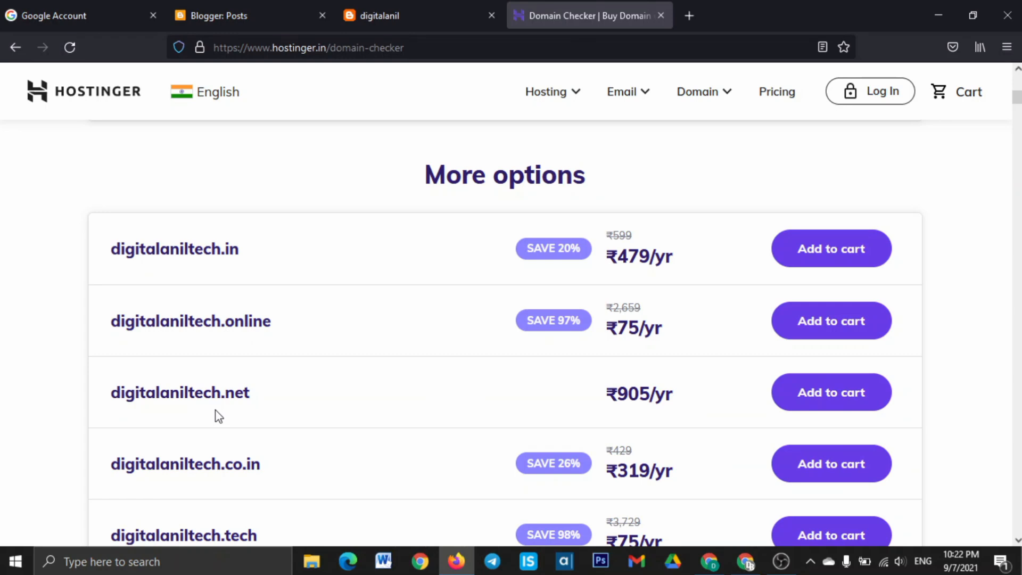
scroll(237, 418, "down", 1)
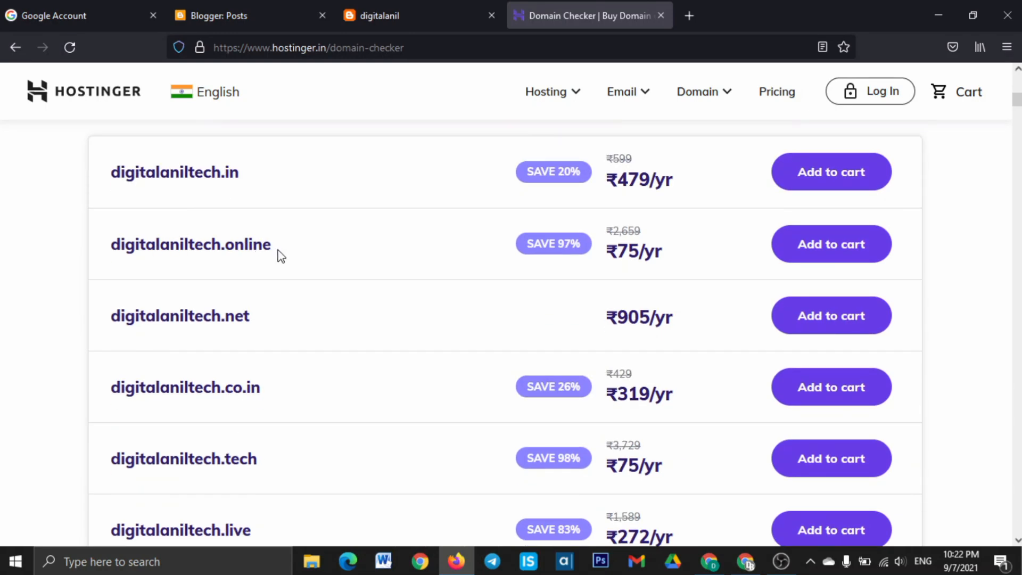
scroll(279, 254, "down", 3)
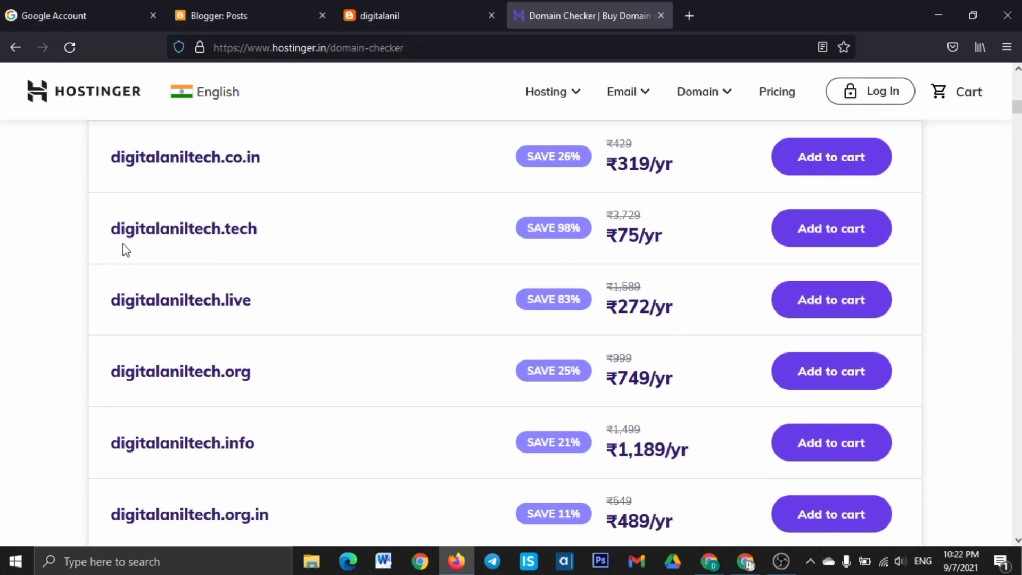
scroll(276, 237, "down", 5)
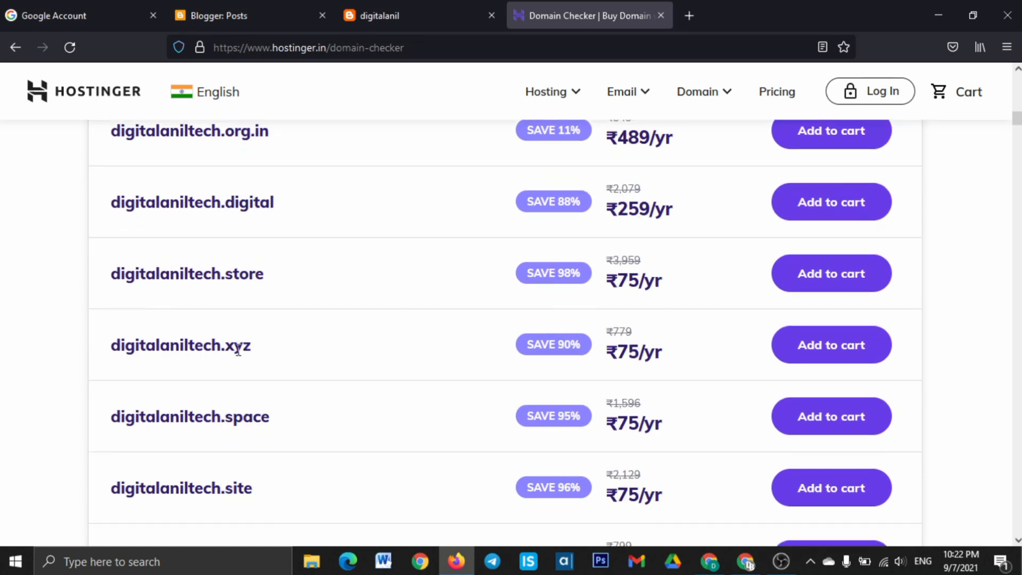
scroll(289, 359, "down", 3)
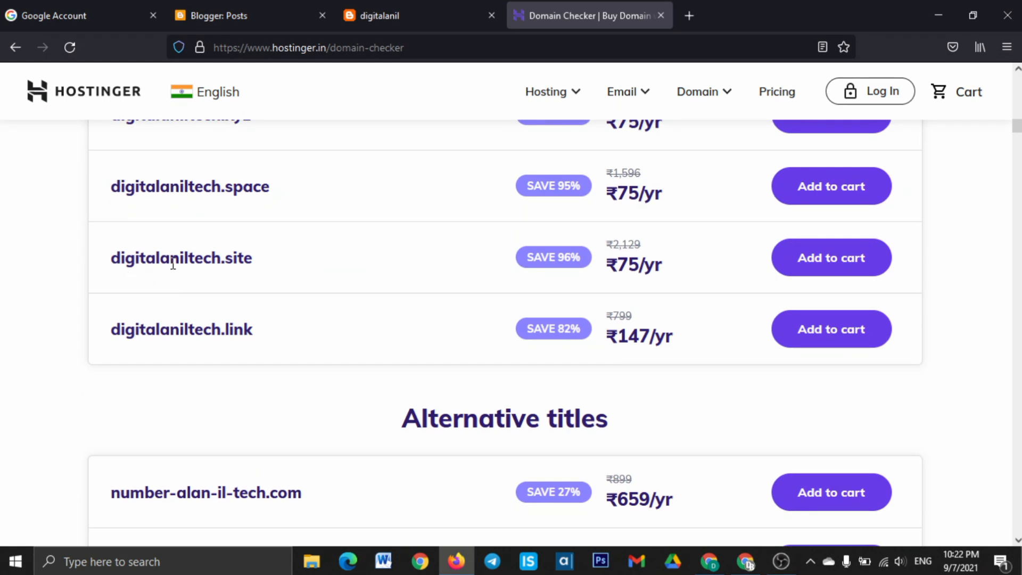
scroll(615, 271, "up", 12)
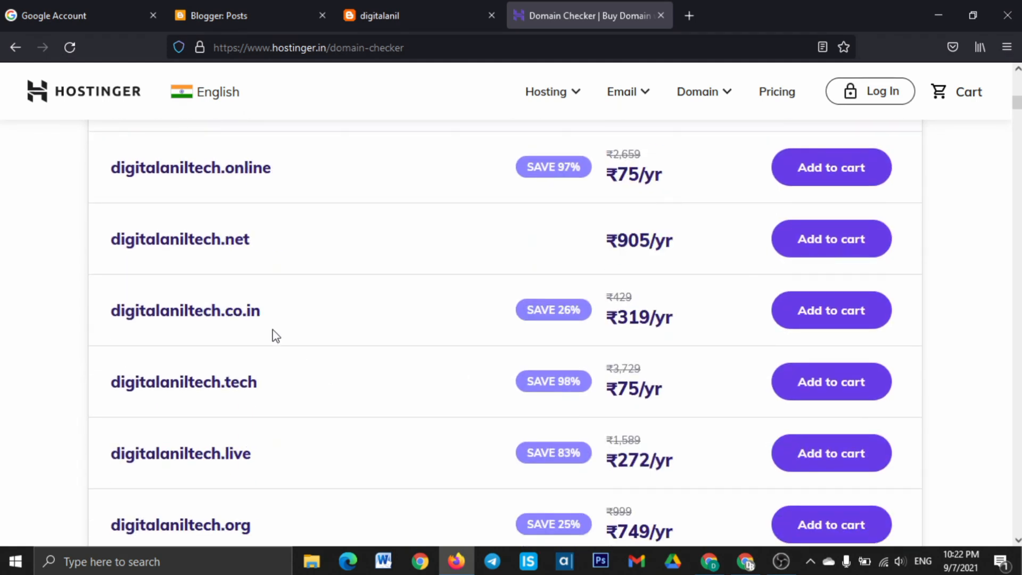
scroll(246, 194, "up", 2)
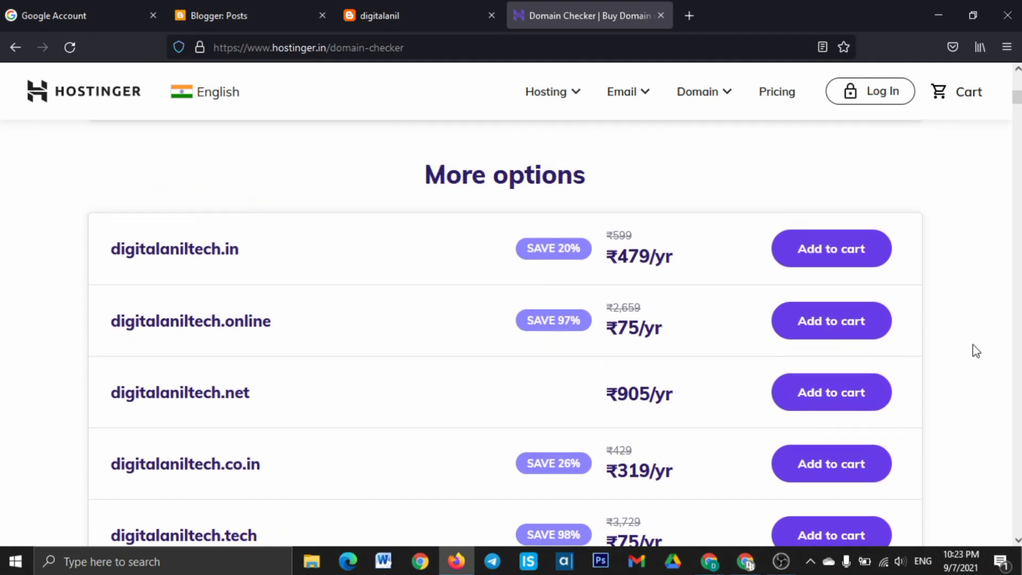
Add digitalaniltech.online to the cart and continue to the shopping cart to review the domain registration entry.
left_click(852, 328)
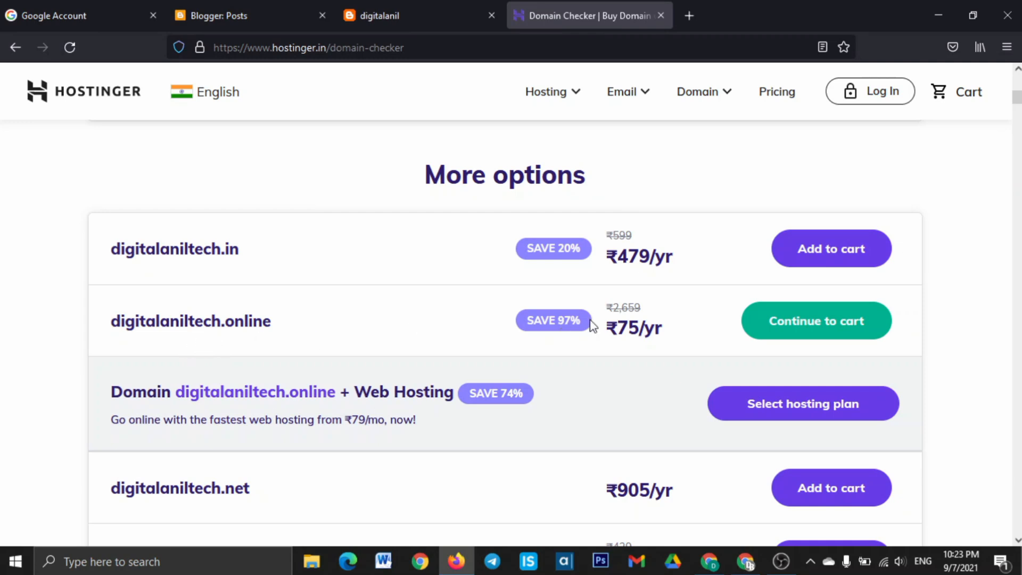
left_click(821, 326)
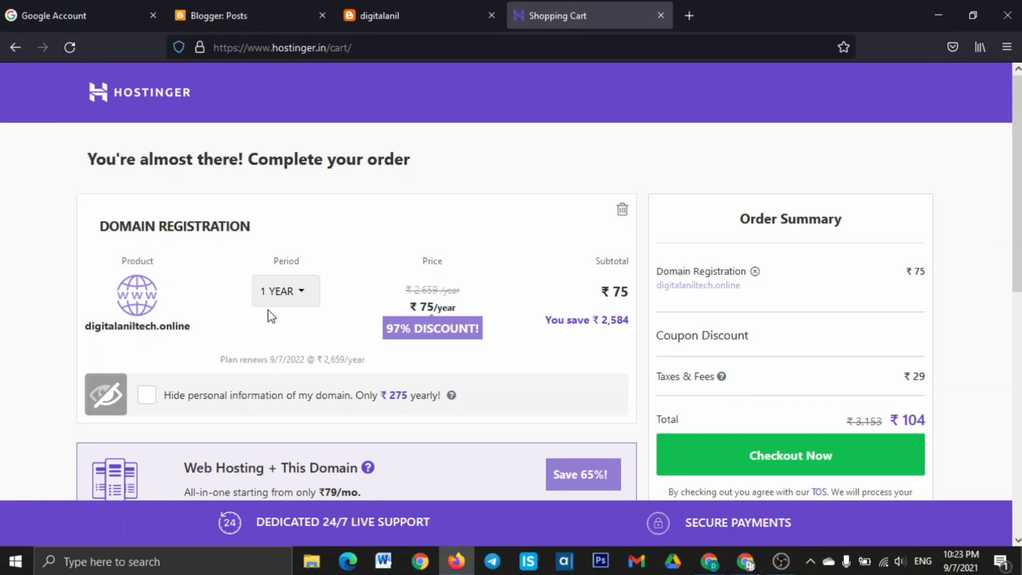
scroll(269, 315, "down", 2)
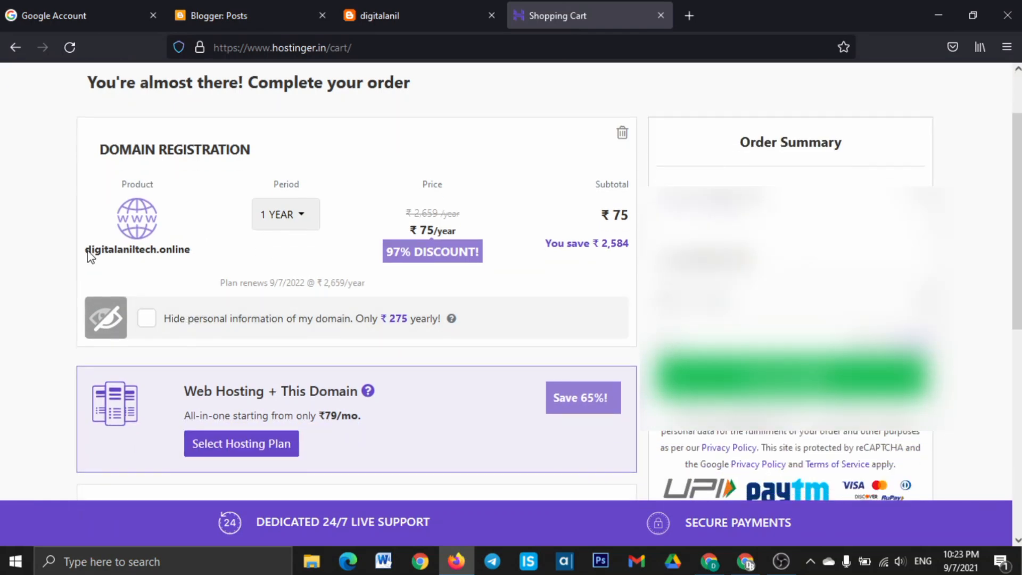
left_click_drag(85, 251, 196, 251)
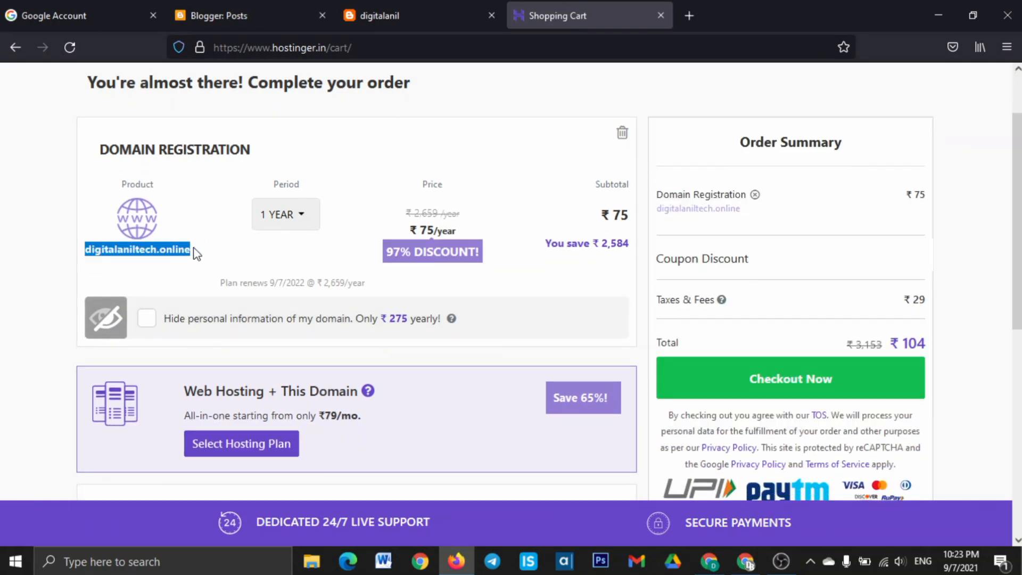
Compare the registration period options for digitalaniltech.online, keep 1 year, and proceed to checkout from the order summary.
left_click(240, 245)
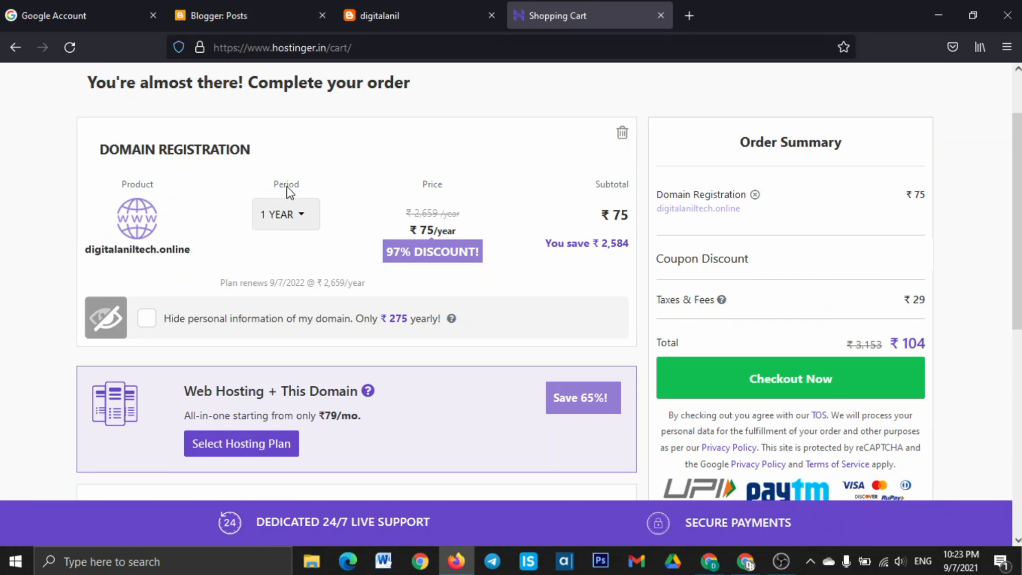
left_click(298, 216)
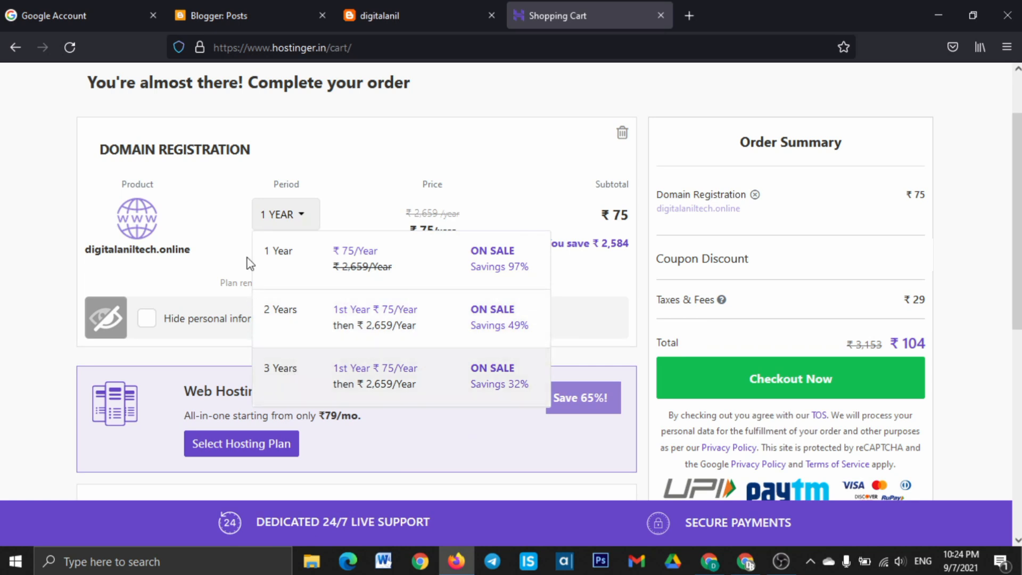
left_click(296, 219)
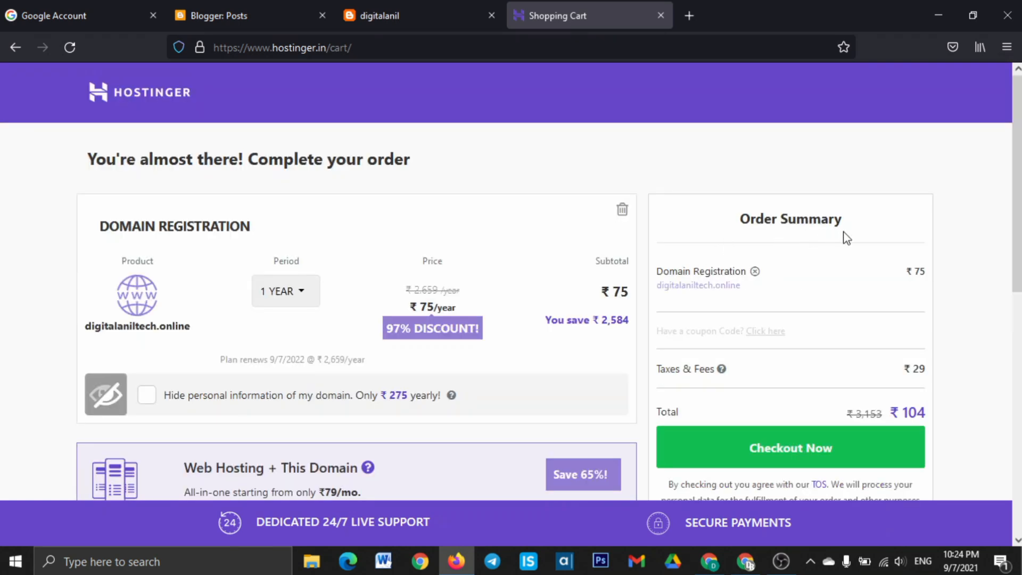
scroll(879, 330, "down", 1)
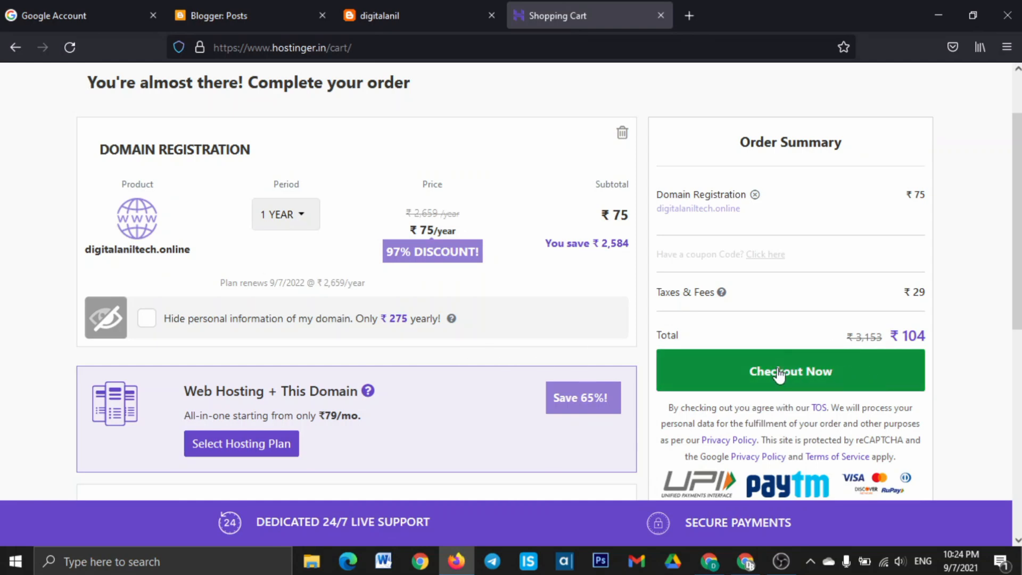
left_click(713, 376)
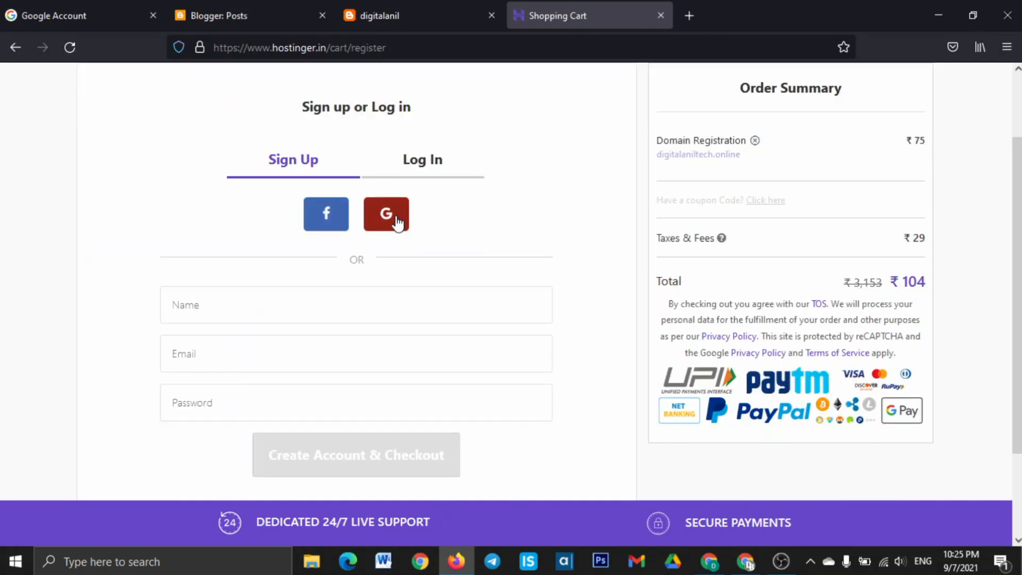
Look over the sign-up fields for name, email and password, and sign up with a Google account instead.
left_click(232, 305)
left_click(208, 366)
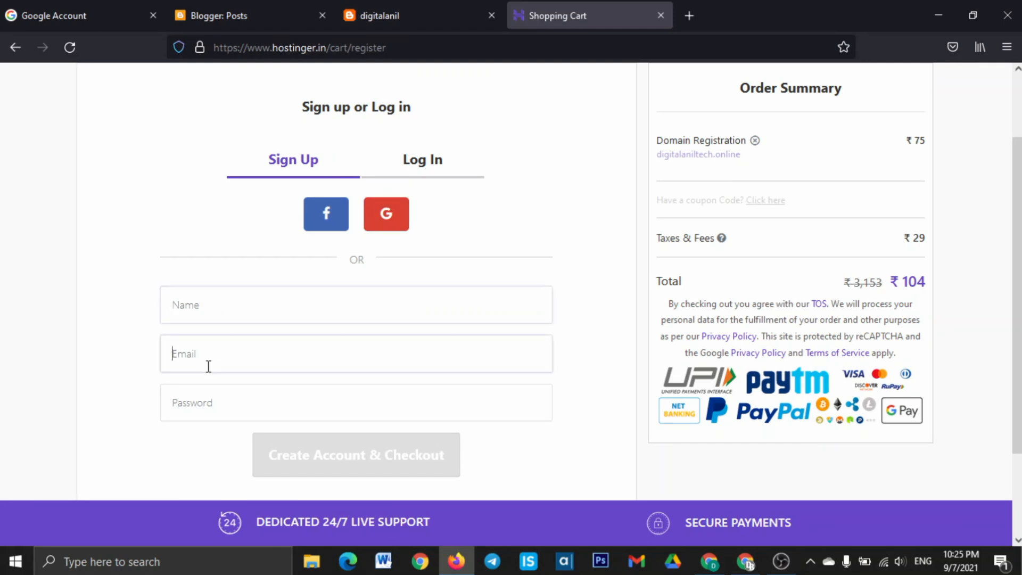
left_click(211, 412)
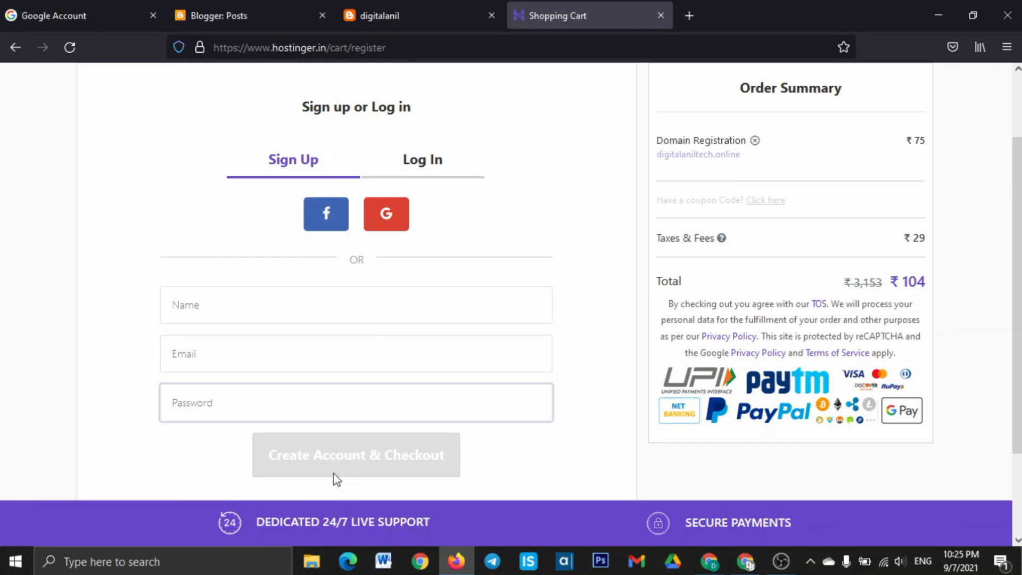
left_click(385, 222)
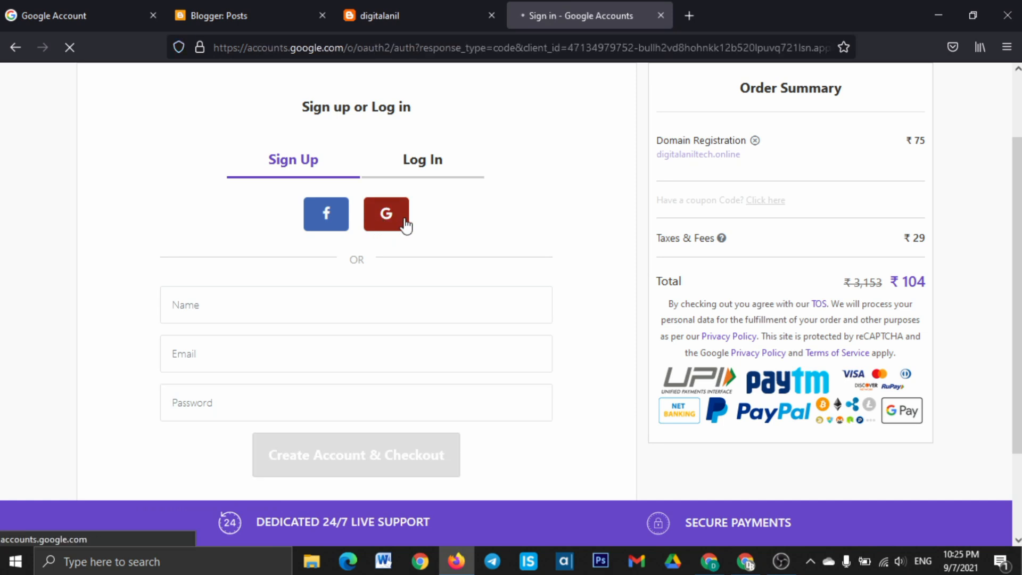
left_click(433, 281)
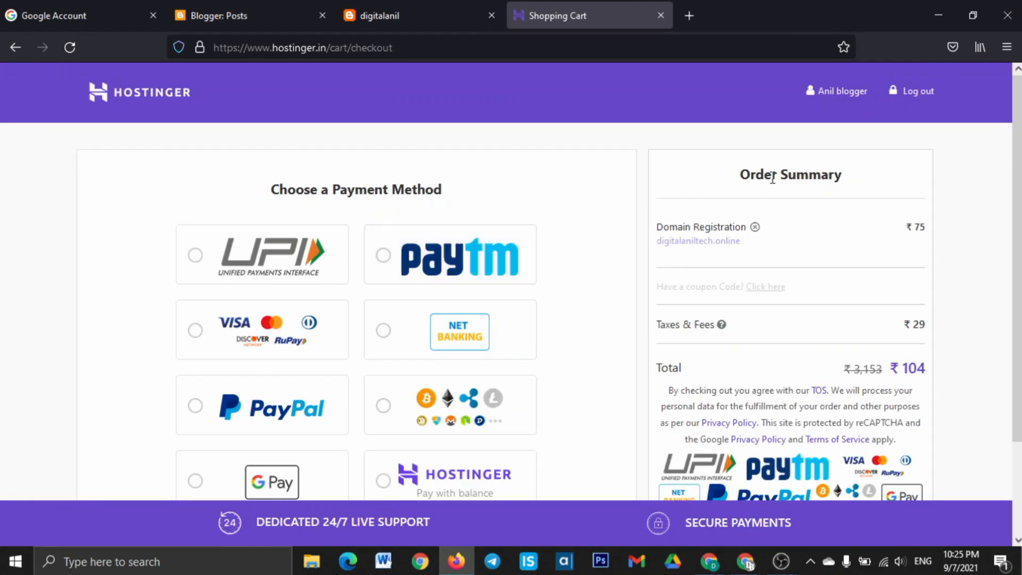
Choose UPI as the payment method and continue to payment with the billing address, city and state filled in.
scroll(632, 274, "down", 2)
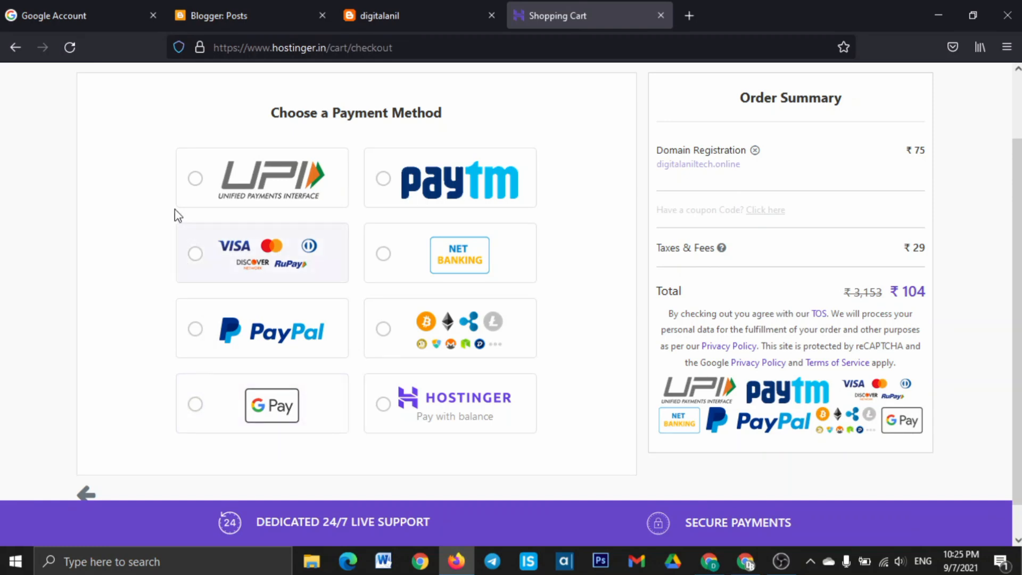
left_click(214, 185)
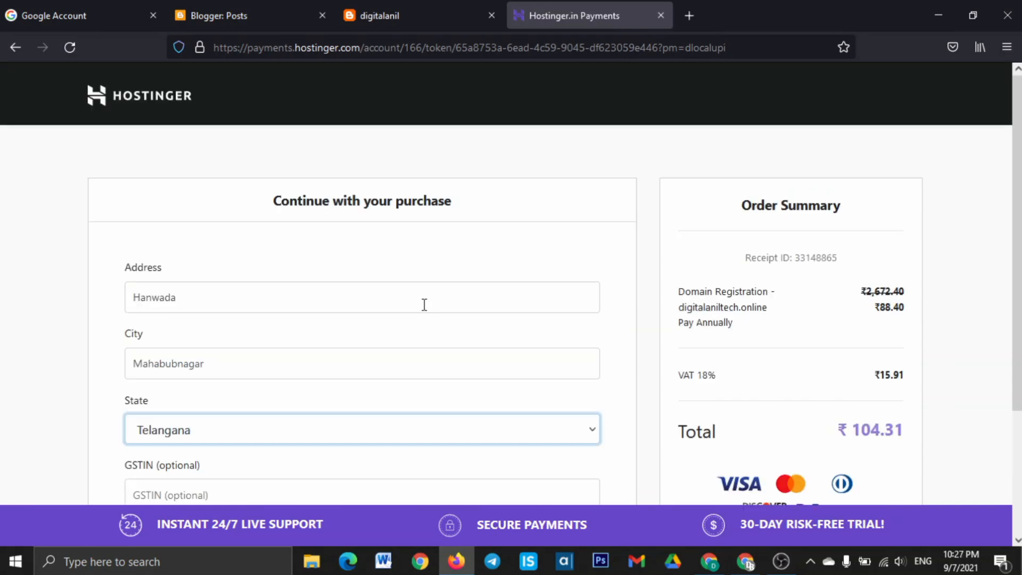
scroll(157, 282, "down", 3)
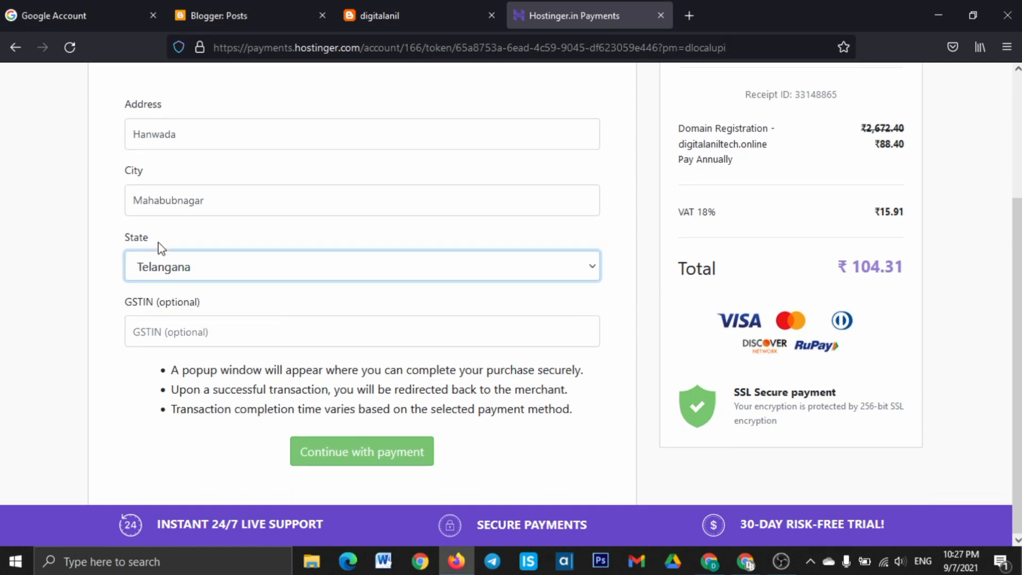
scroll(158, 244, "up", 1)
scroll(324, 405, "down", 1)
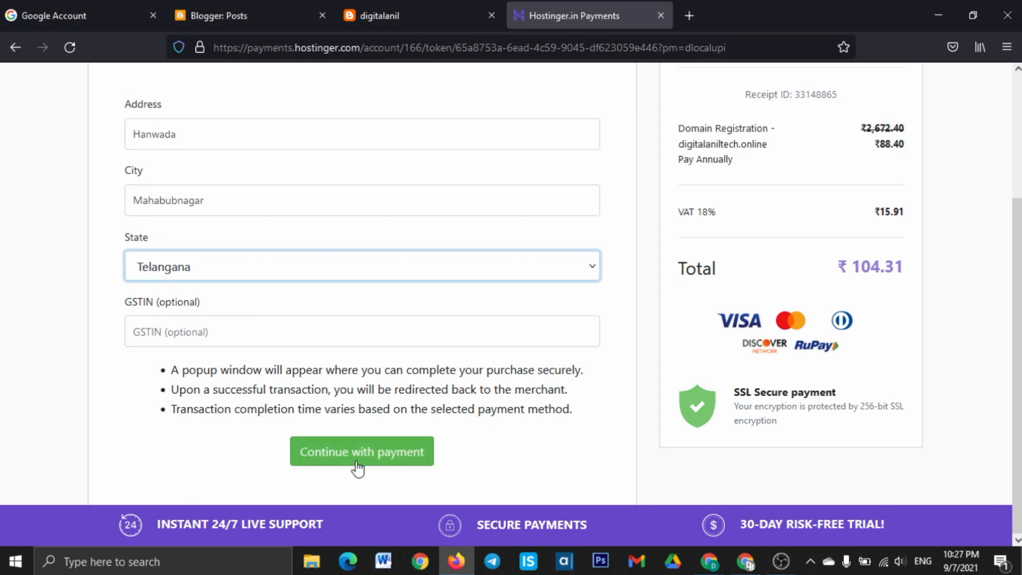
left_click(366, 456)
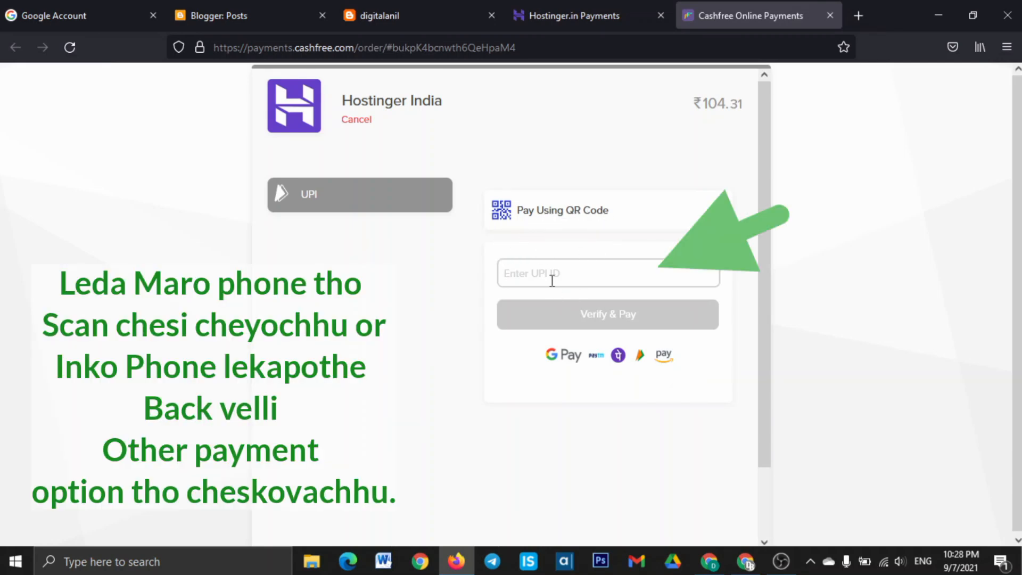
Pay for the order using the UPI QR code and return to Hostinger to finish the domain registration.
left_click(508, 212)
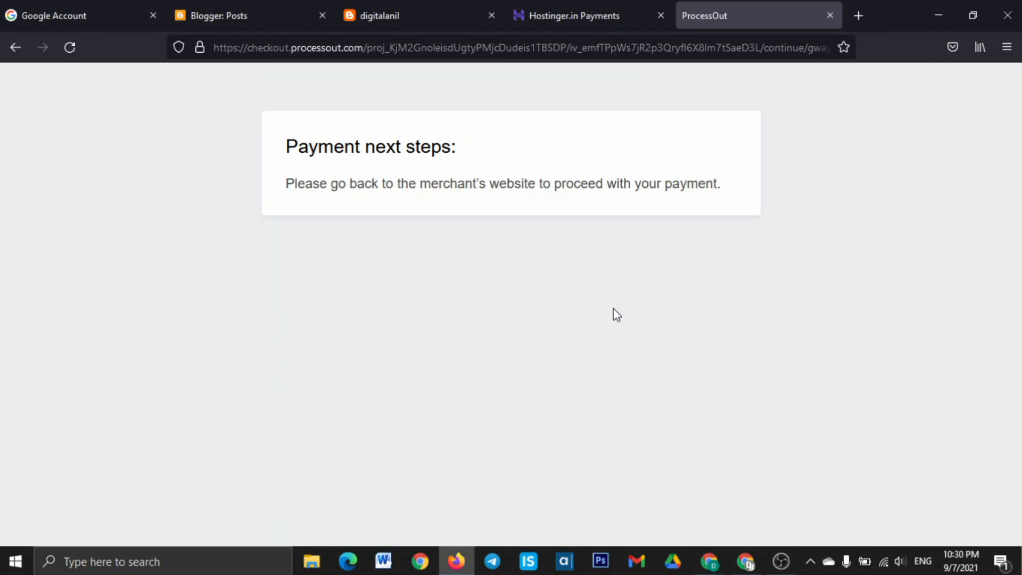
left_click(8, 52)
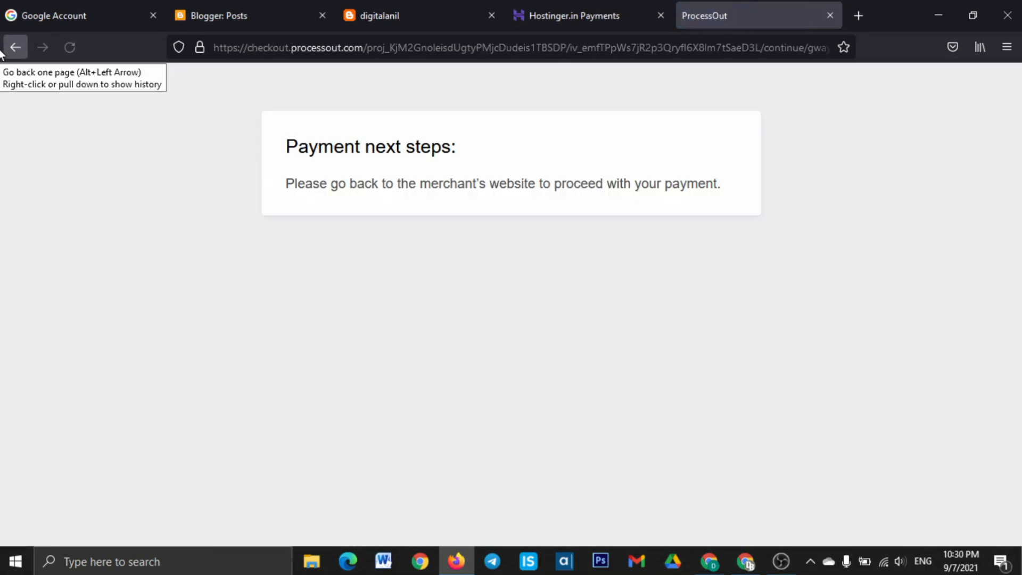
key("ctrl+shift+Tab")
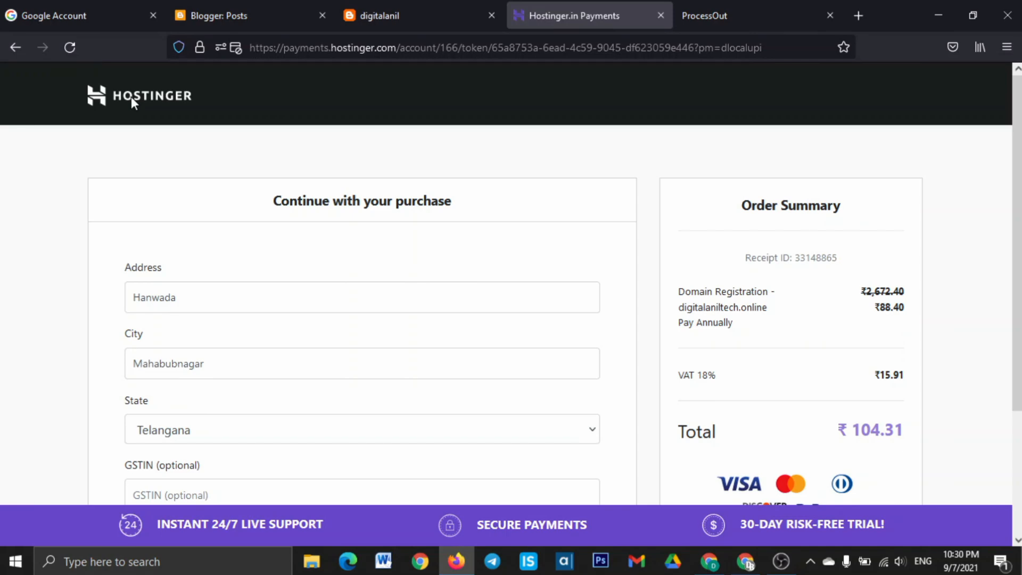
left_click(17, 46)
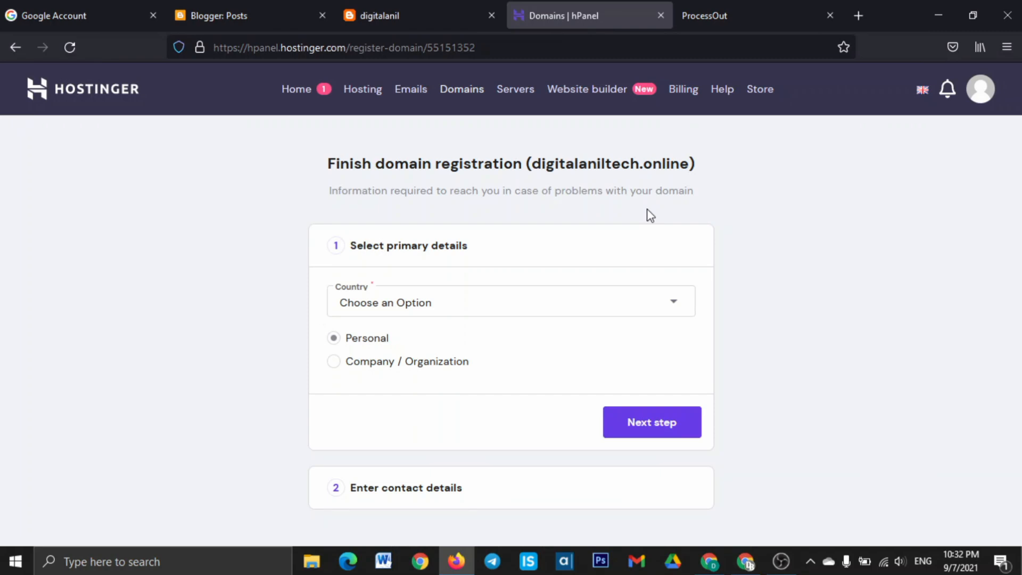
Set the registration country to India, keep the Personal registrant type, and proceed to the contact details.
left_click(361, 329)
left_click(376, 308)
type("india")
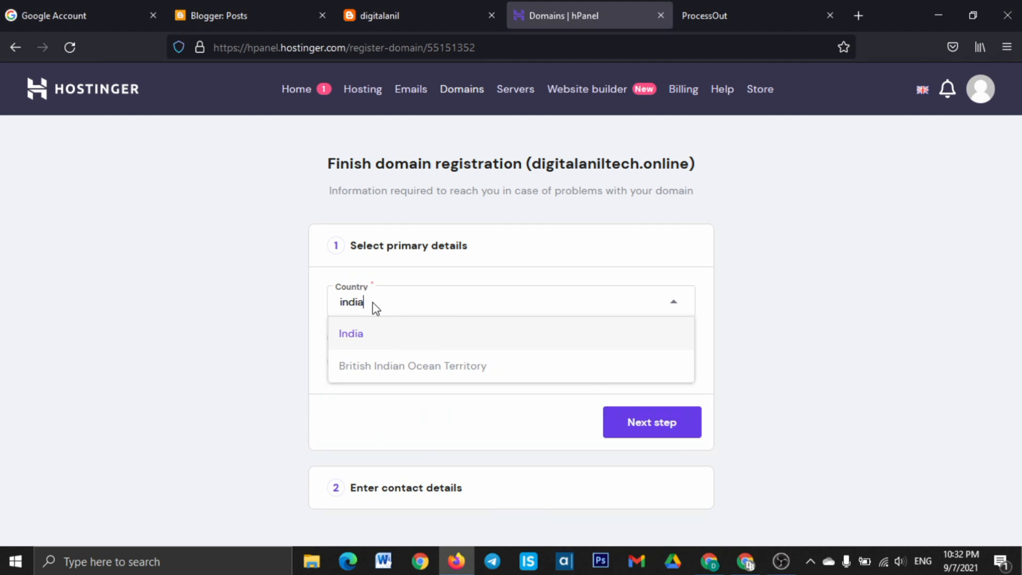
left_click(343, 337)
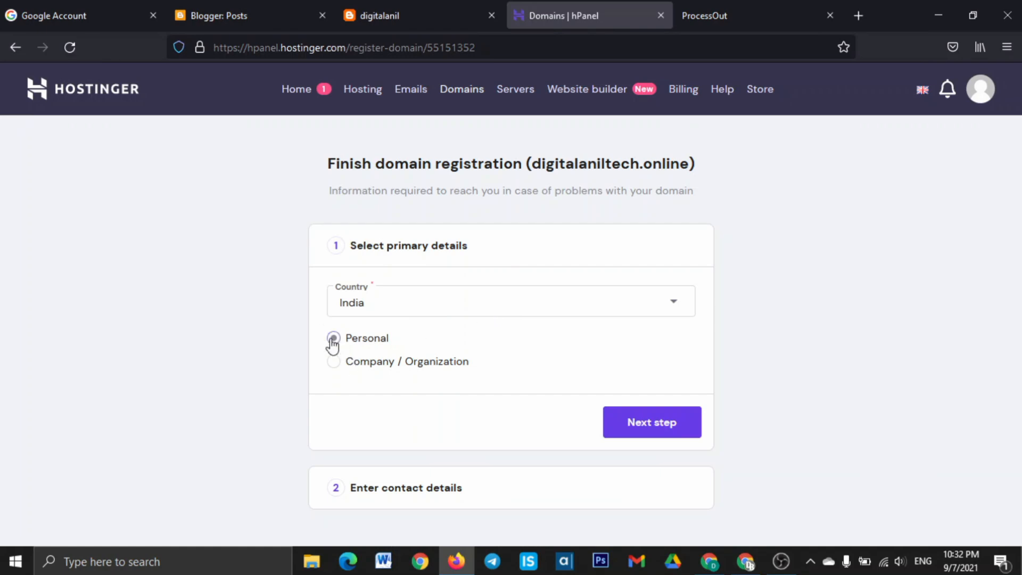
left_click(657, 431)
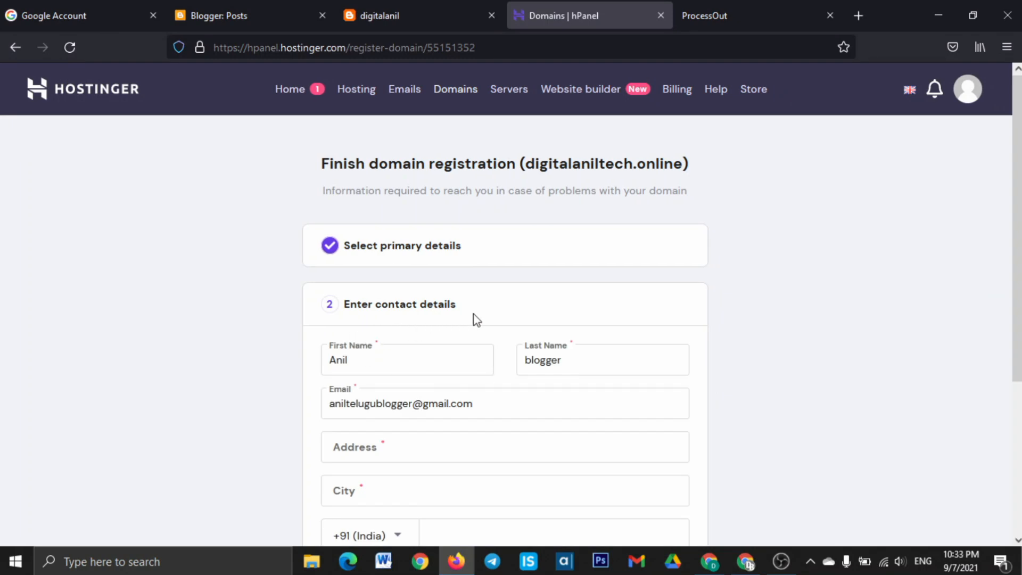
Fill in the registrant's address, city, phone number, state and postal code, finish the registration, and continue to the domain overview.
scroll(462, 361, "down", 3)
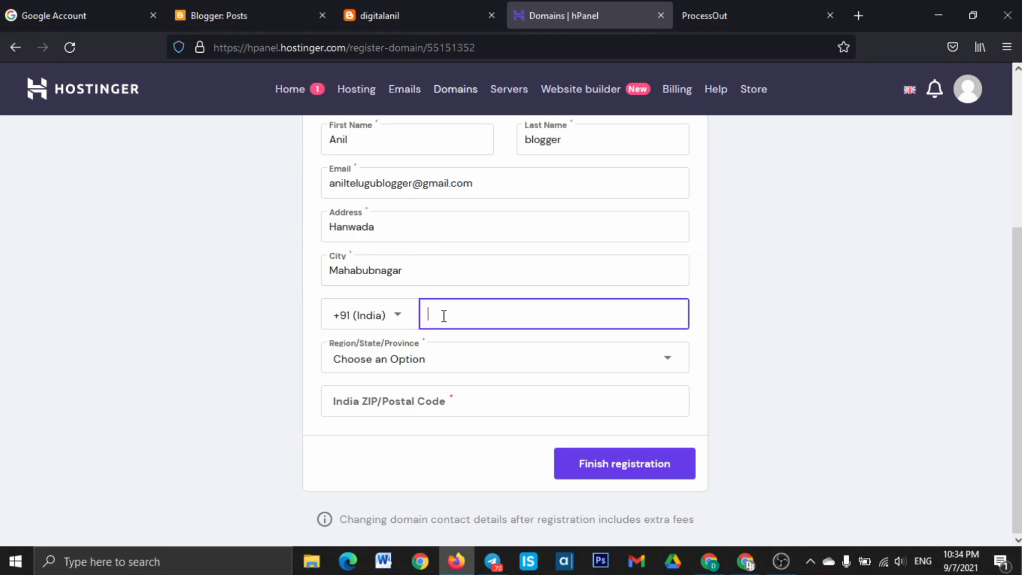
left_click(364, 353)
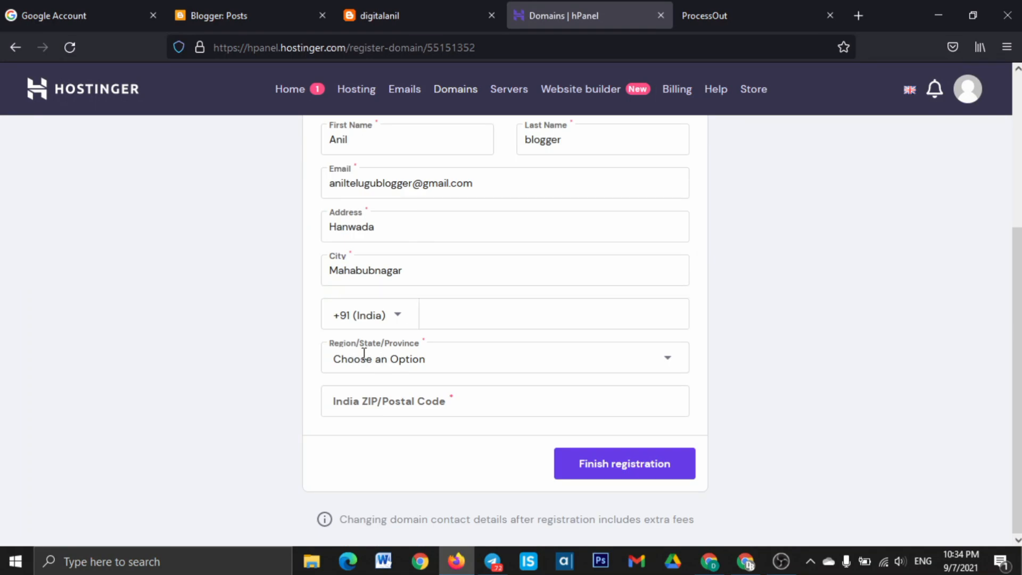
scroll(395, 424, "down", 2)
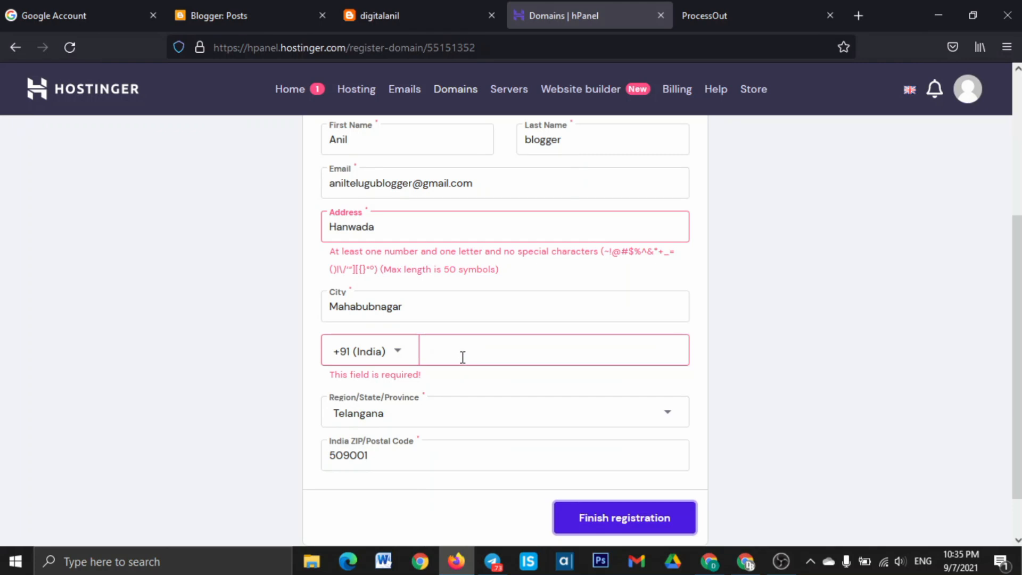
left_click(458, 350)
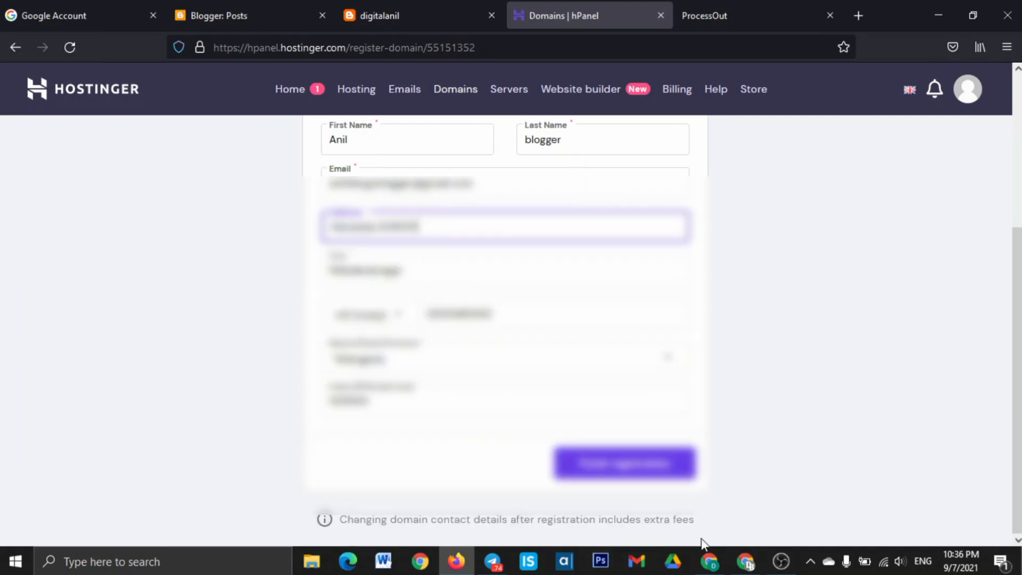
scroll(625, 267, "up", 4)
scroll(653, 279, "down", 4)
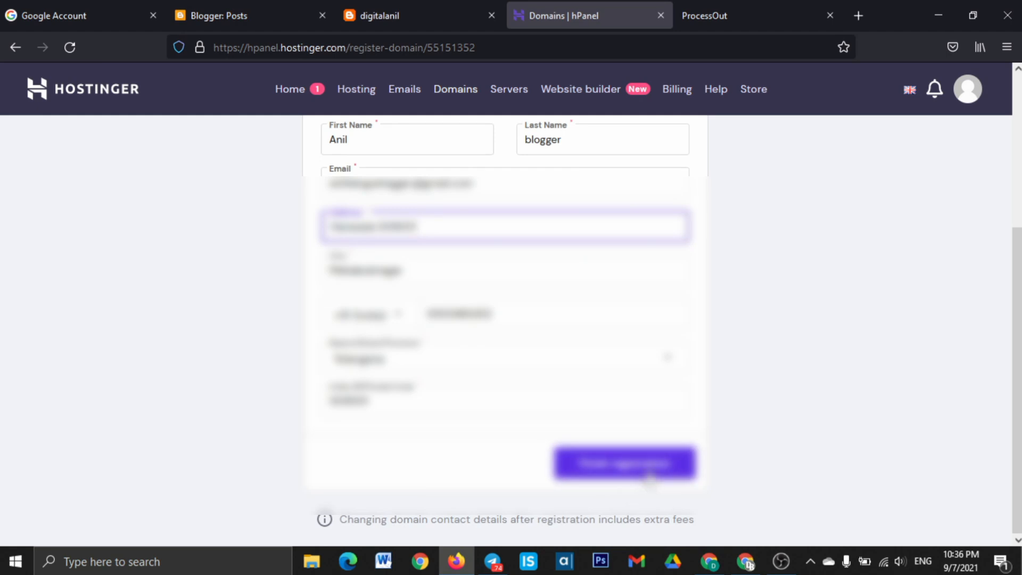
left_click(631, 463)
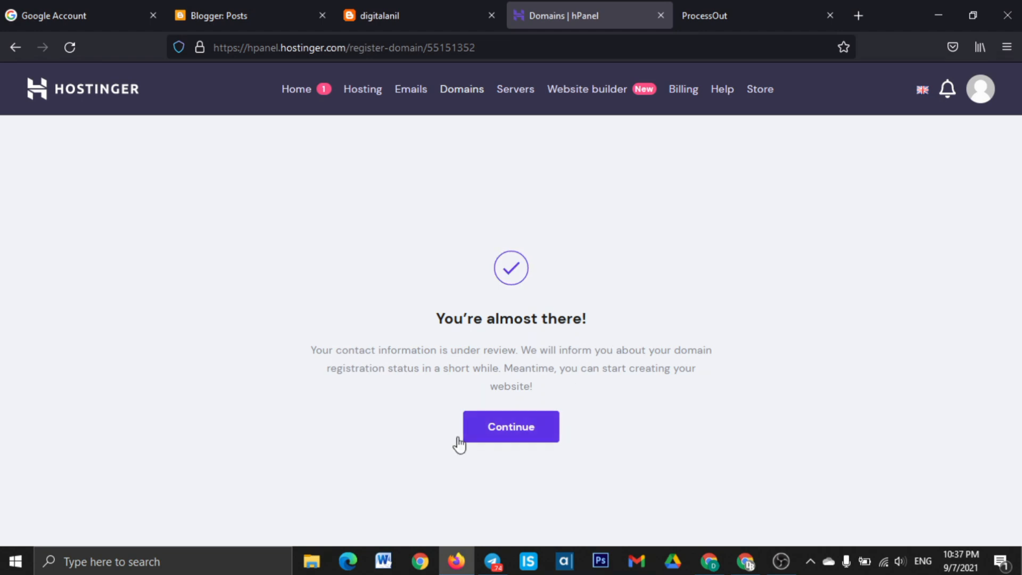
left_click(499, 430)
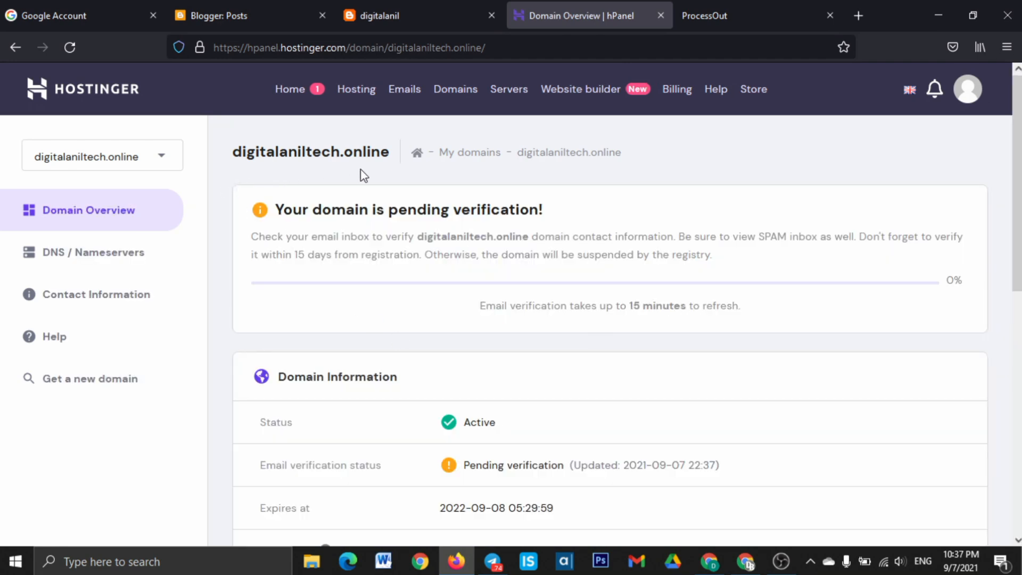
Open the Gmail inbox in a new tab and follow the verification link in Hostinger's contact information email for digitalaniltech.online.
left_click(852, 13)
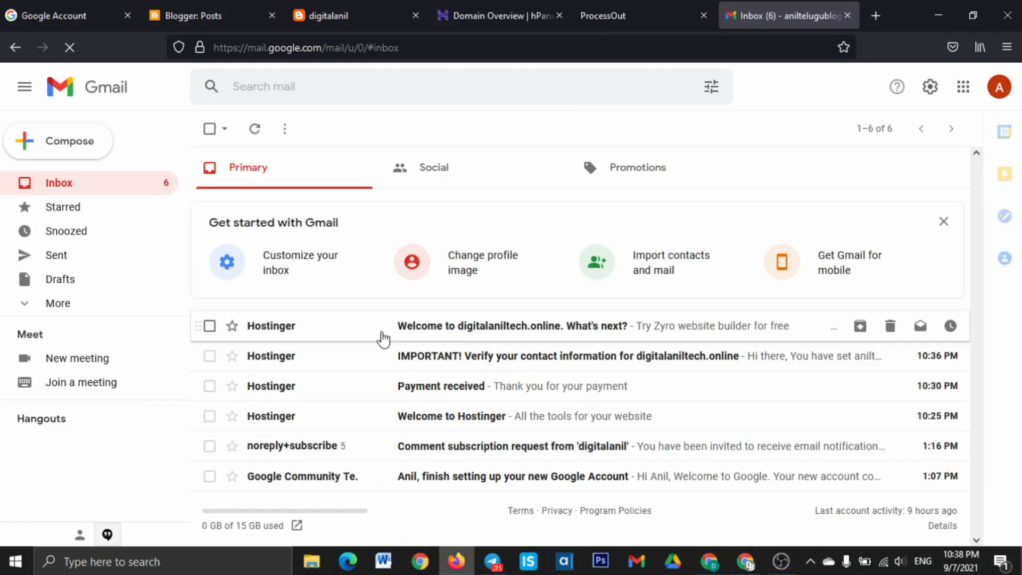
left_click(450, 331)
scroll(609, 206, "up", 3)
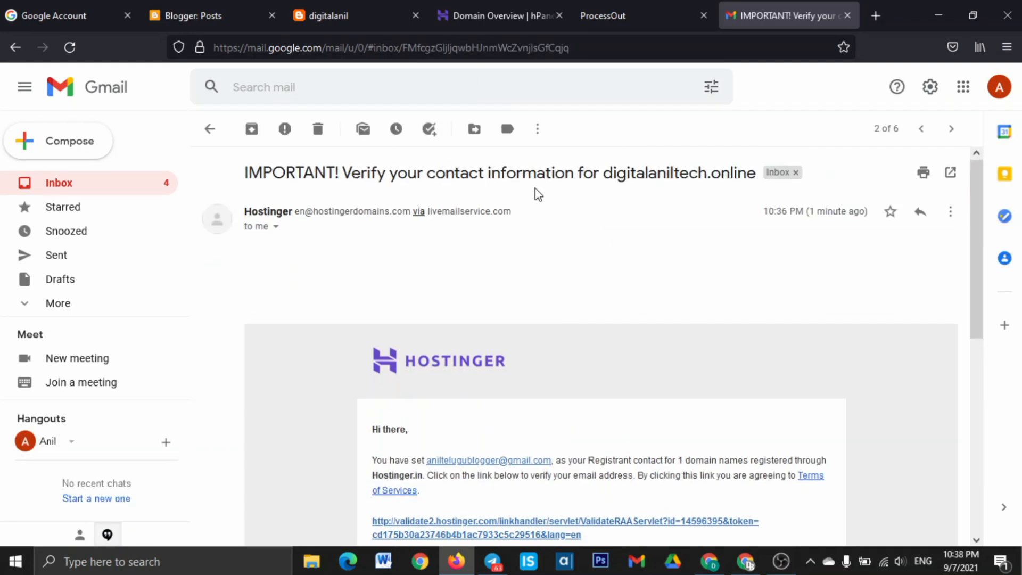
scroll(533, 213, "down", 5)
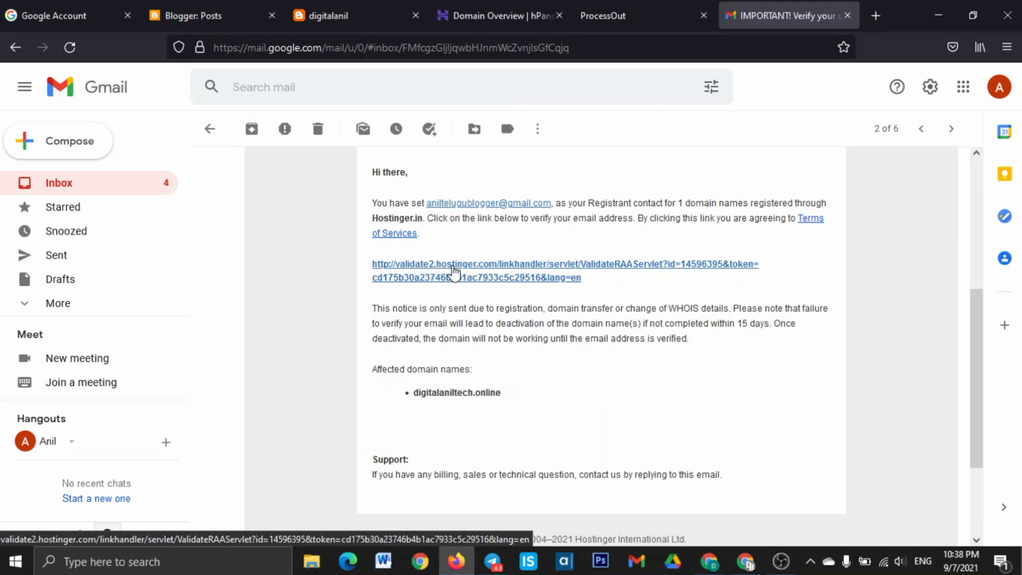
left_click(473, 268)
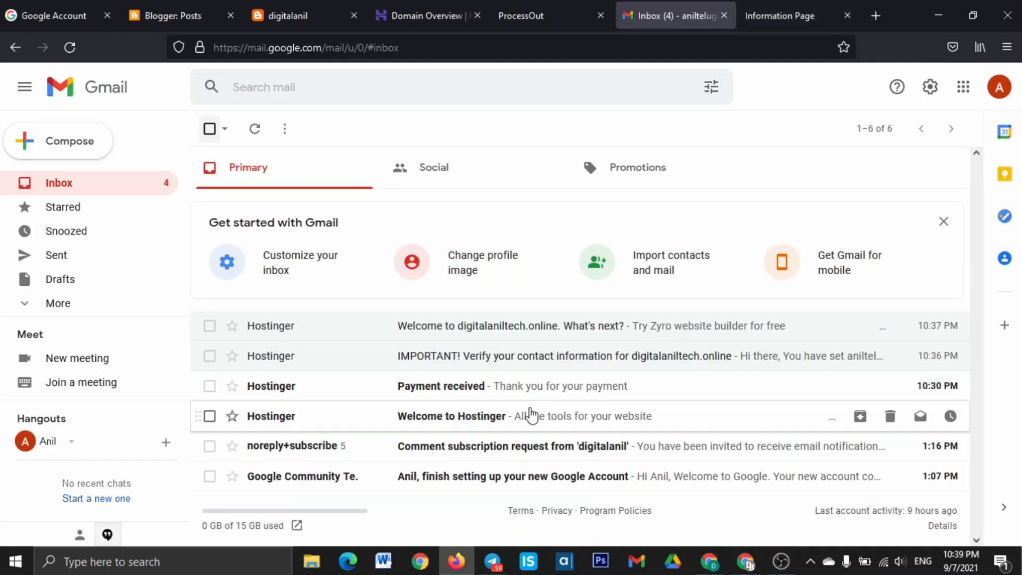
Read Hostinger's Payment received email, and check the verification status of digitalaniltech.online in its domain overview.
left_click(439, 392)
scroll(520, 347, "down", 5)
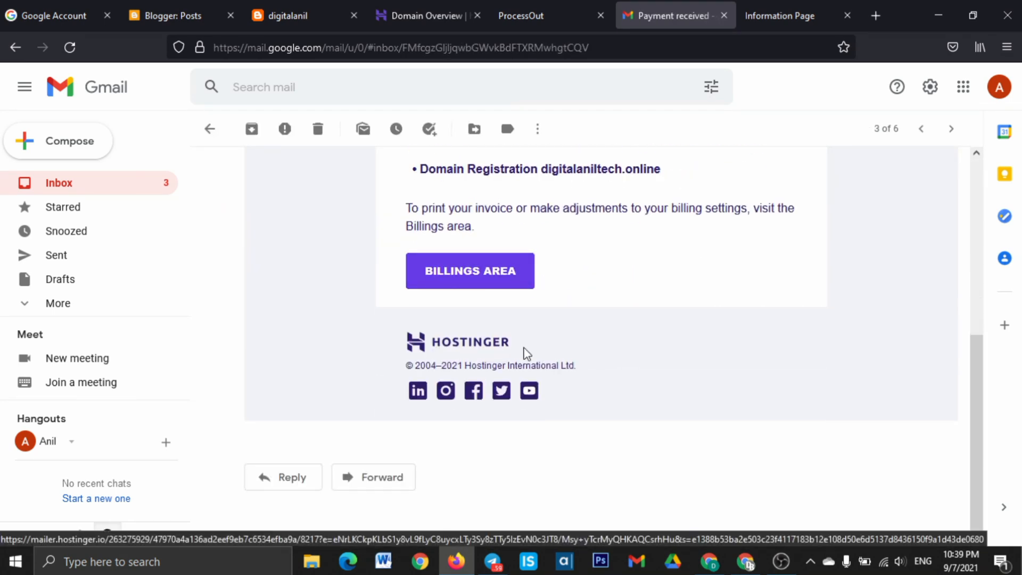
scroll(527, 353, "up", 5)
left_click(210, 129)
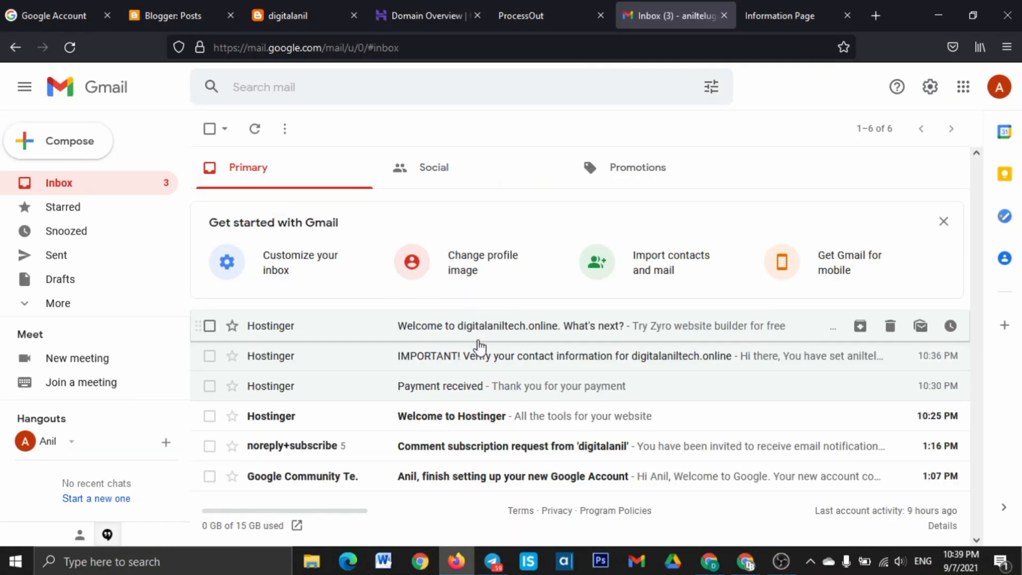
left_click(429, 14)
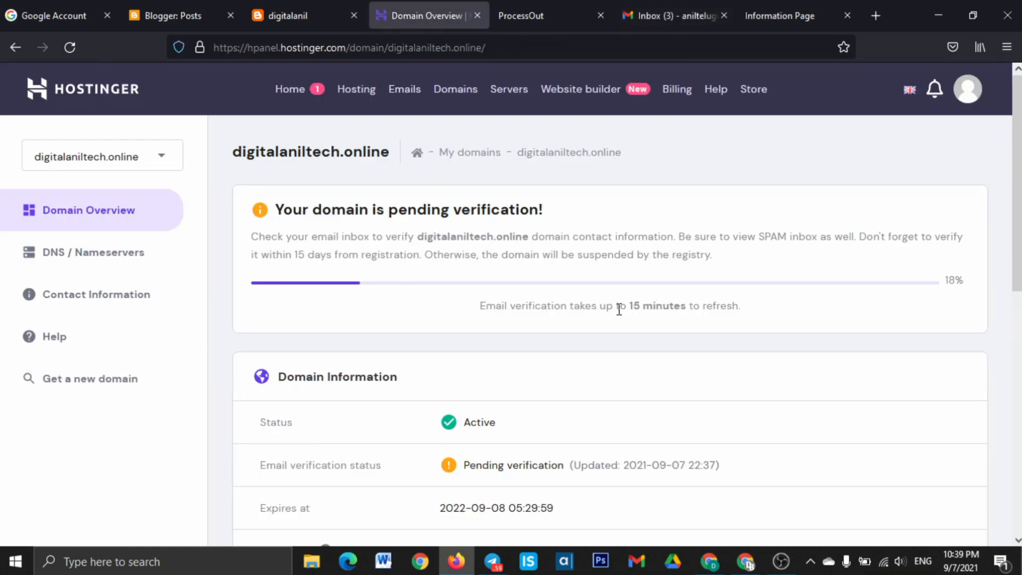
Review the pending verification notice and the domain information in the overview of digitalaniltech.online.
left_click_drag(620, 310, 935, 300)
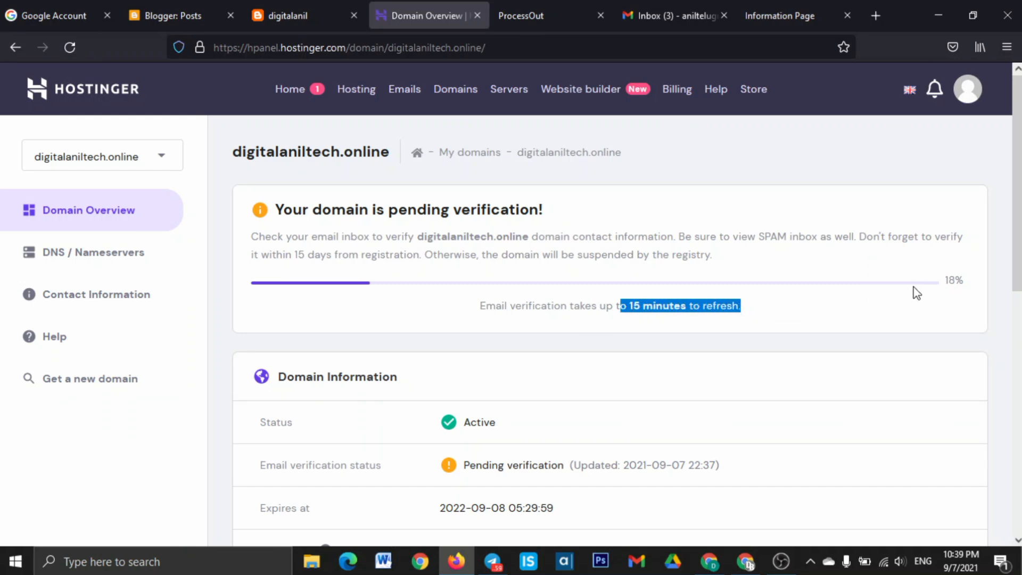
left_click(737, 293)
scroll(738, 293, "down", 3)
scroll(668, 240, "up", 1)
scroll(582, 276, "up", 2)
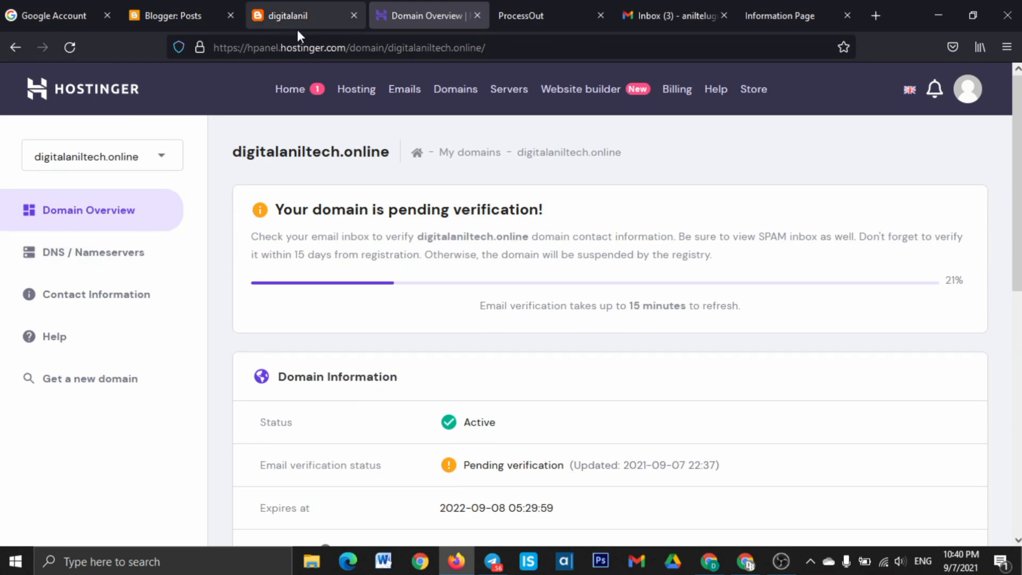
Switch to Blogger and open the digitalanil blog's settings at the Publishing section.
left_click(181, 10)
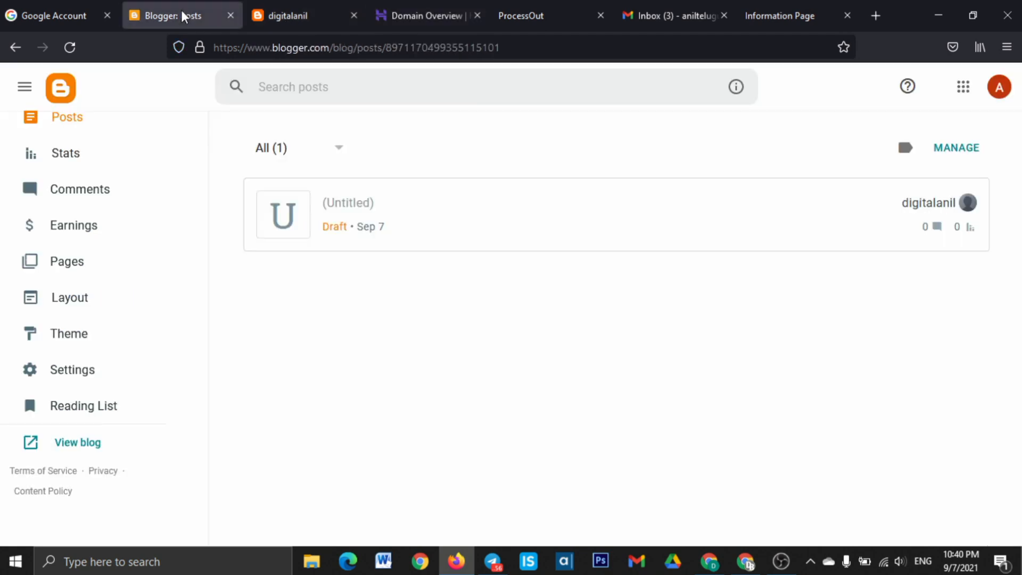
left_click(73, 373)
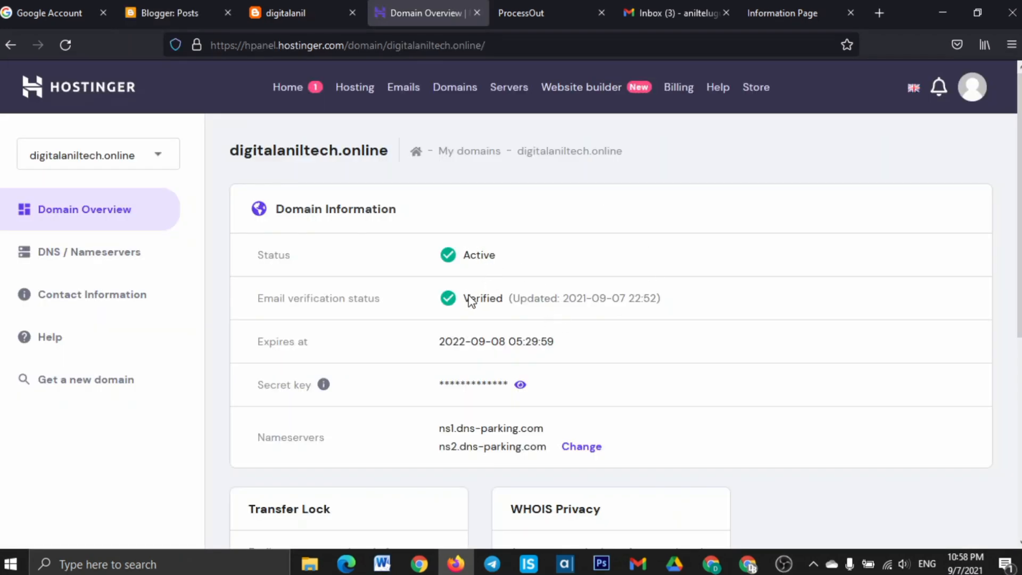
left_click(149, 13)
scroll(85, 345, "down", 2)
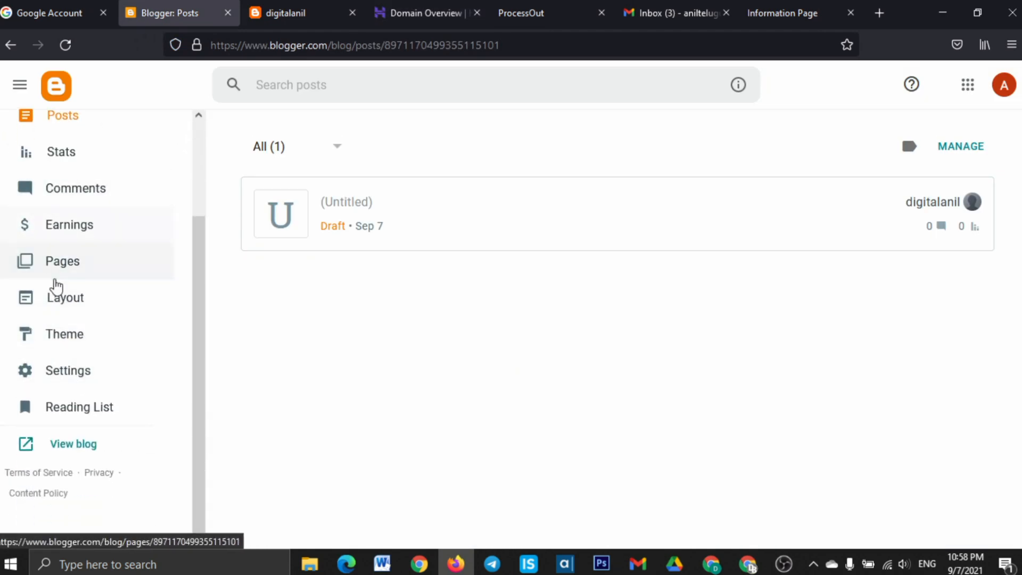
left_click(73, 379)
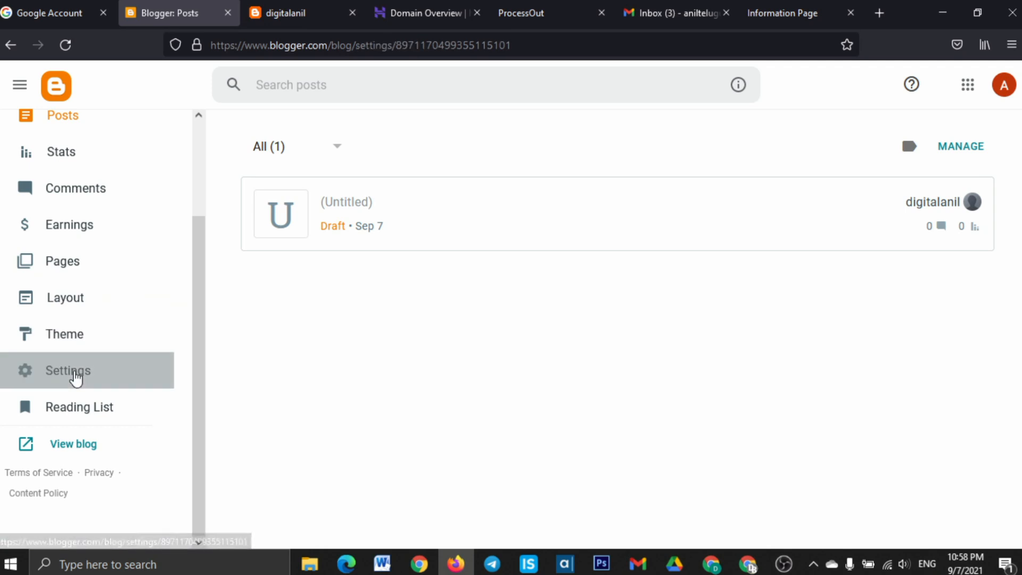
scroll(372, 265, "down", 8)
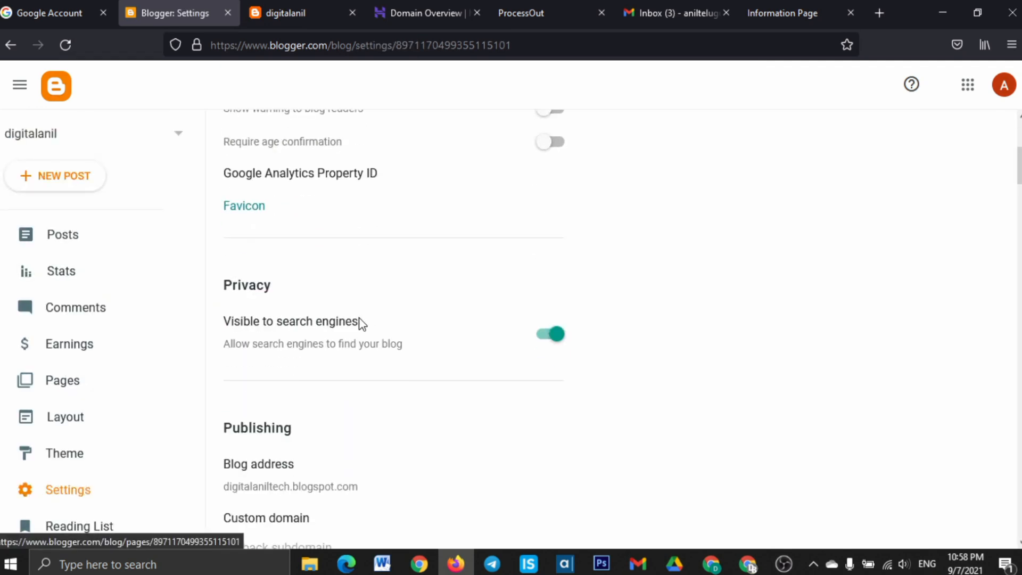
scroll(295, 263, "down", 3)
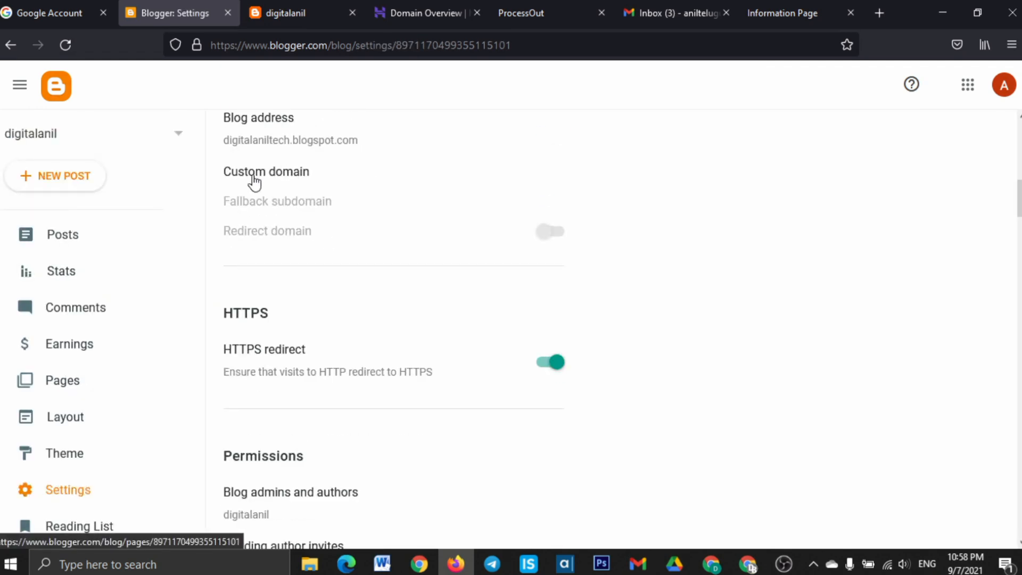
left_click(283, 178)
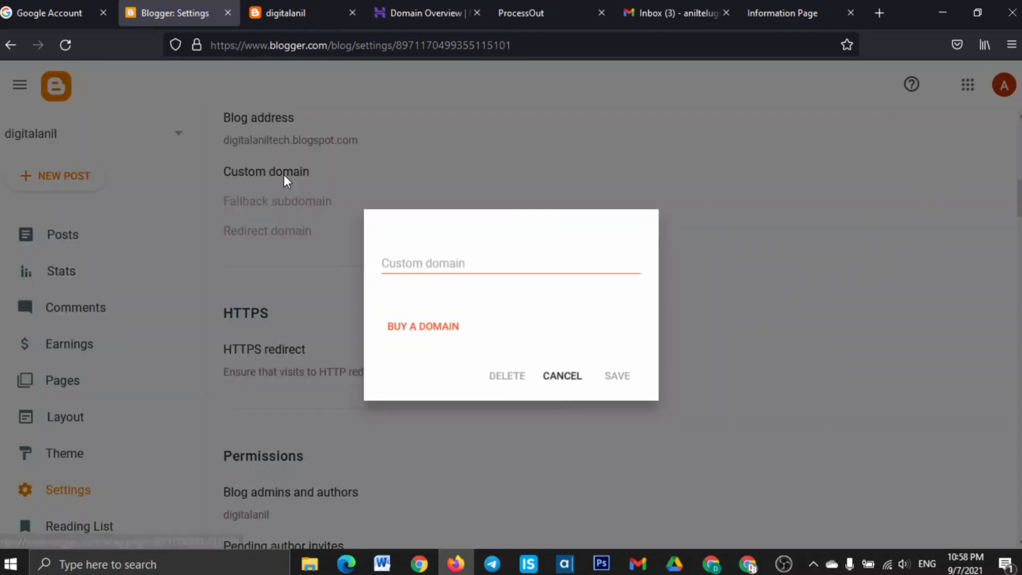
left_click(410, 261)
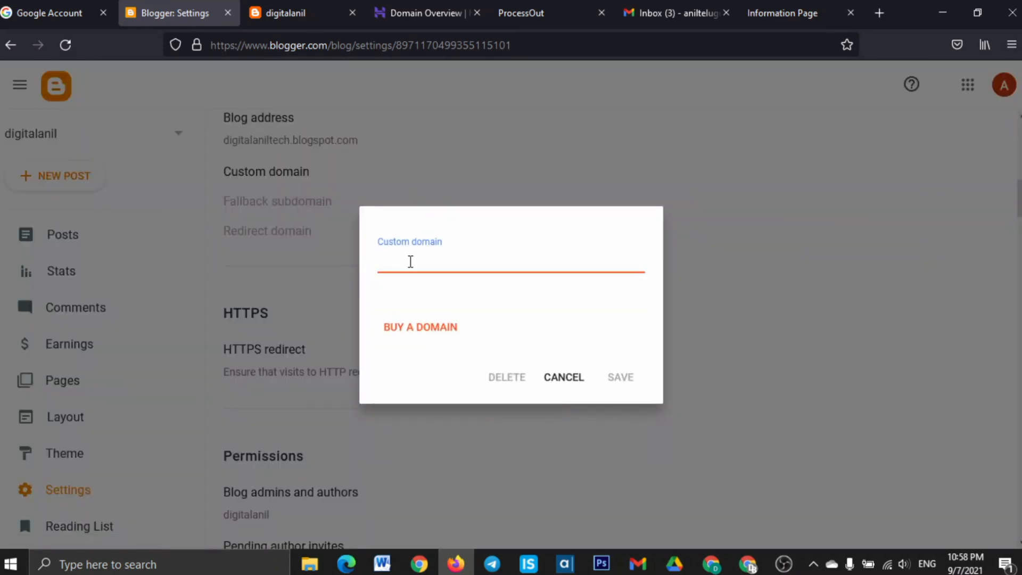
type("www.")
left_click(427, 8)
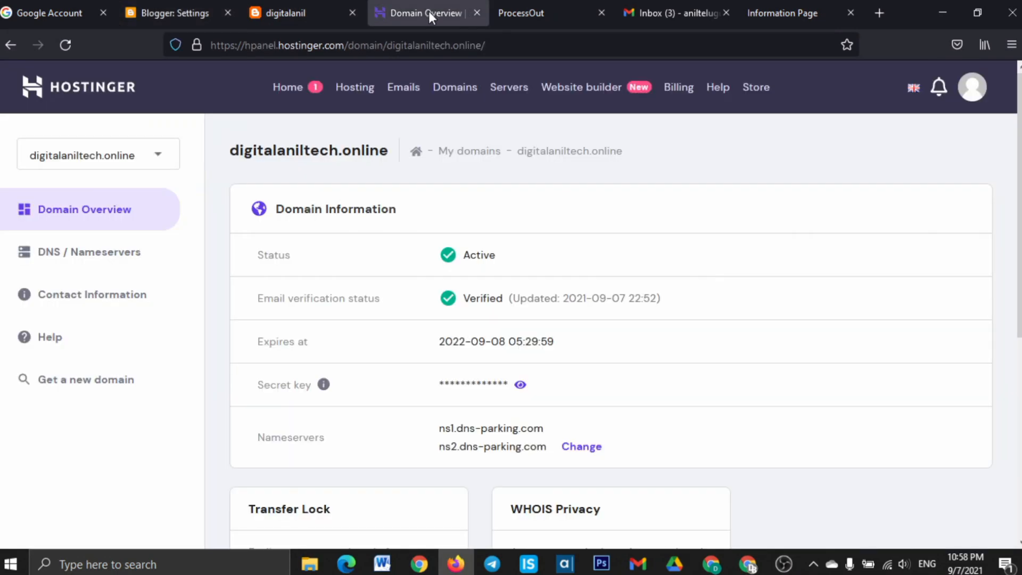
left_click_drag(230, 149, 395, 152)
key("ctrl+c")
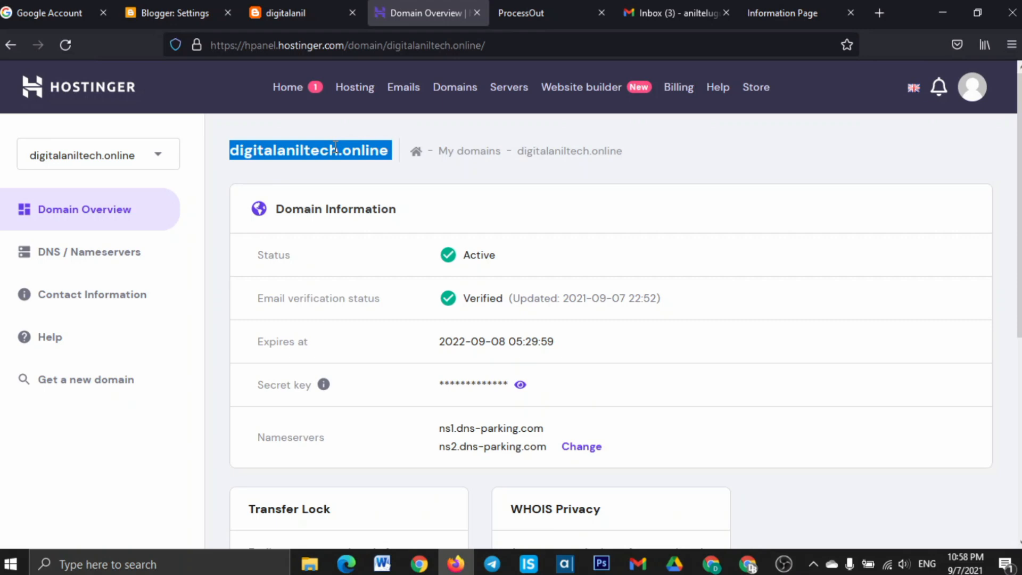
left_click(167, 11)
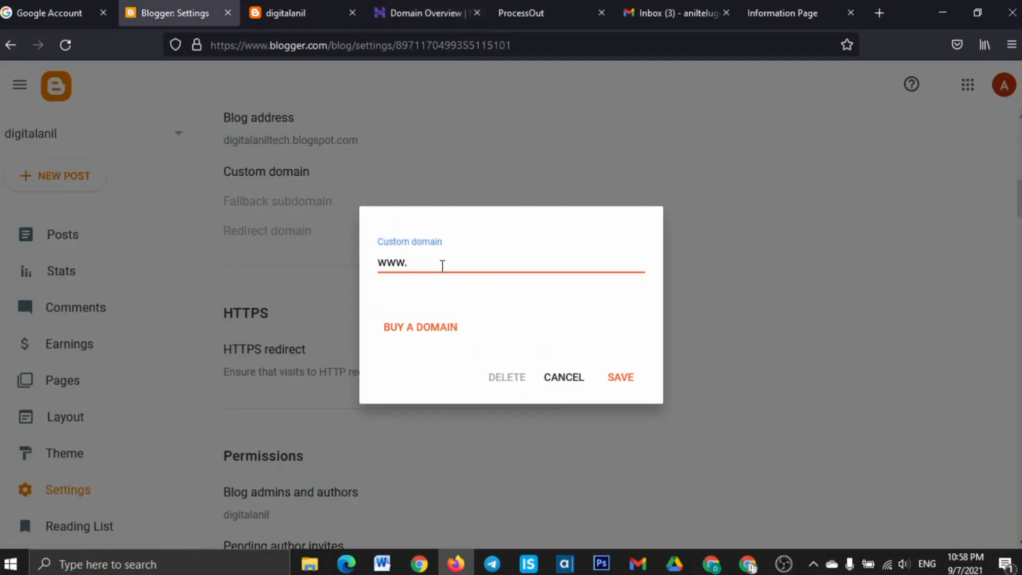
key("ctrl+v")
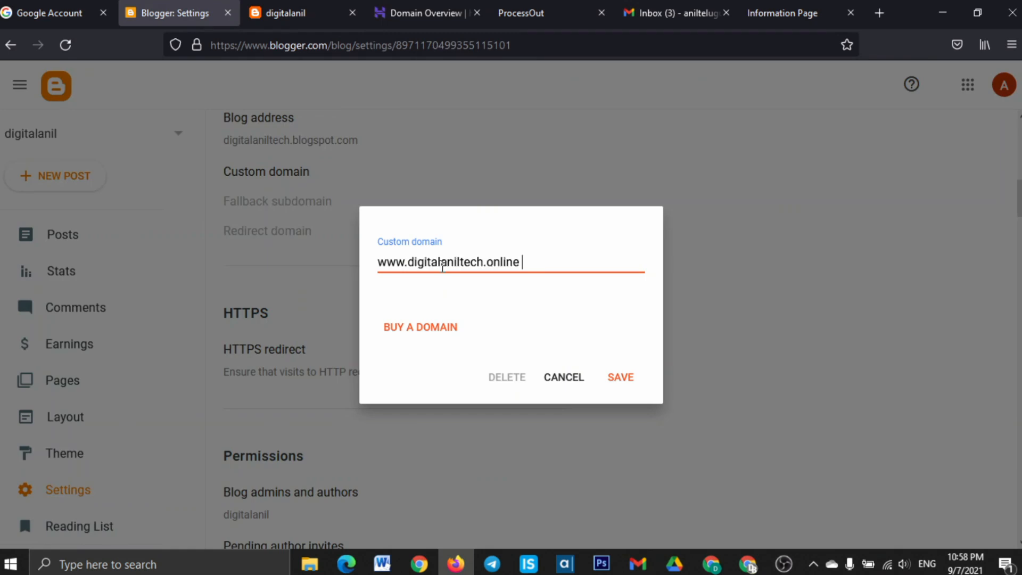
left_click(625, 376)
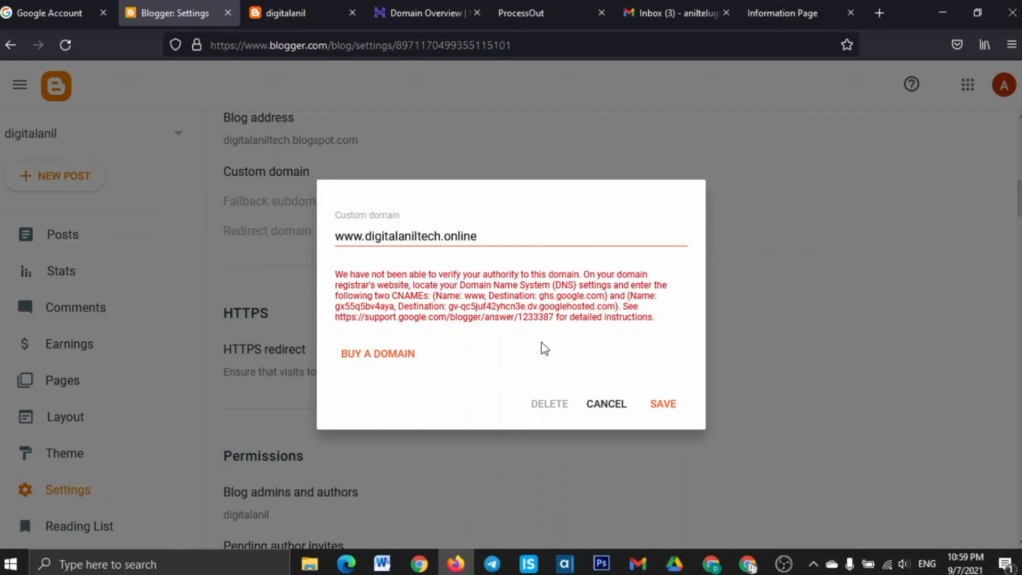
Read Blogger's CNAME instructions for the custom domain, and open the DNS and nameserver settings of digitalaniltech.online in Hostinger.
left_click_drag(338, 274, 702, 321)
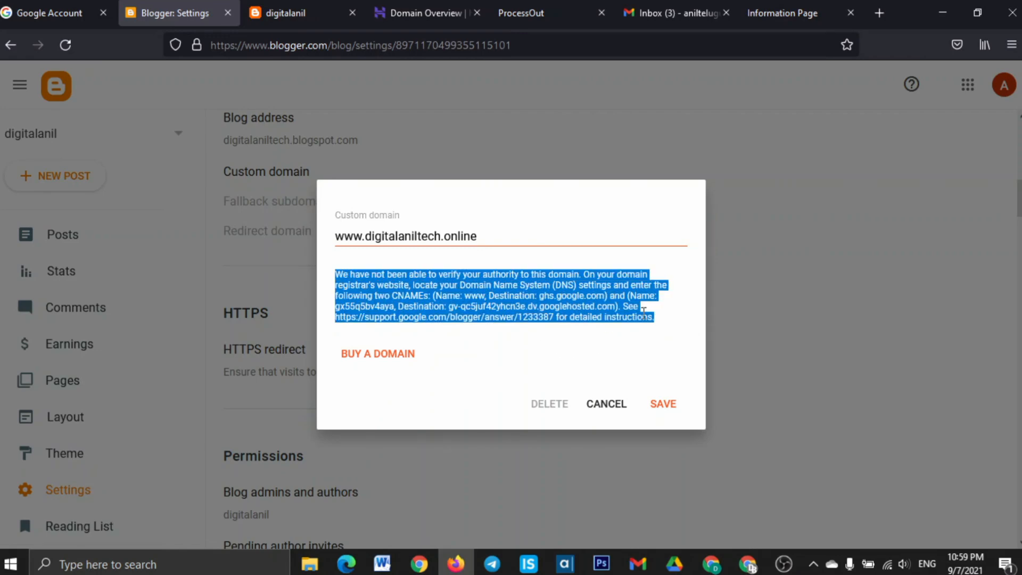
left_click(667, 320)
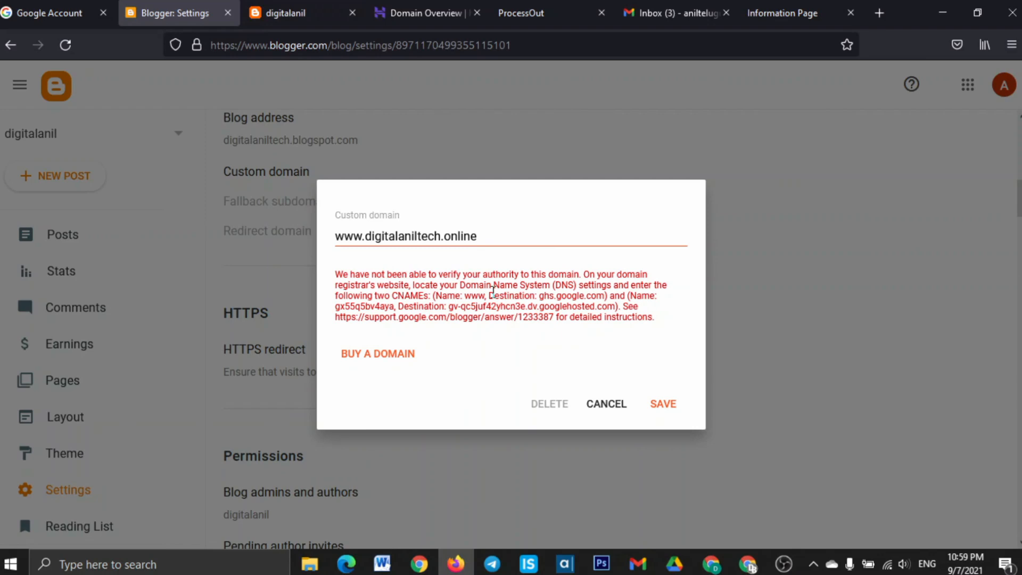
left_click(407, 13)
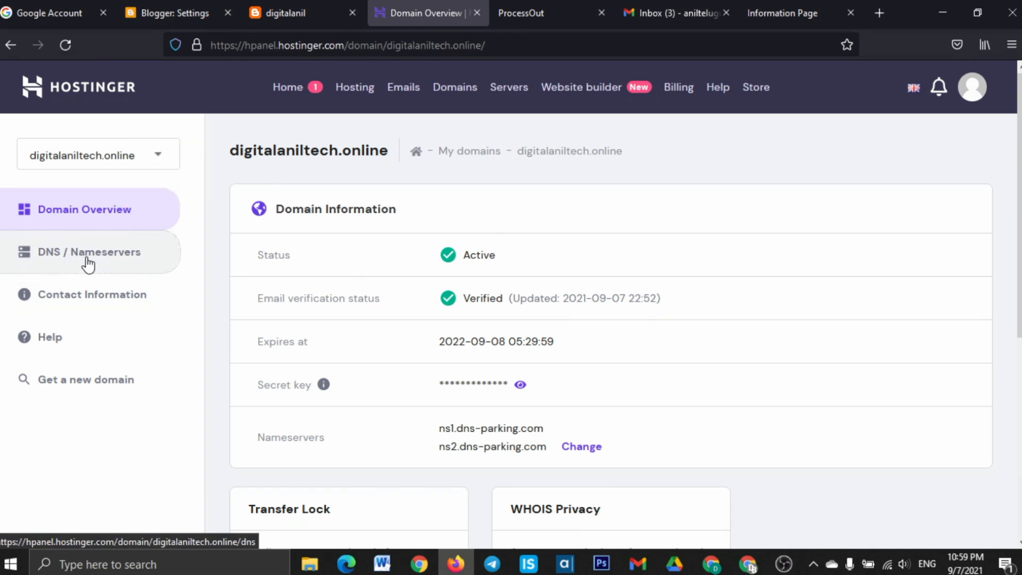
left_click(107, 263)
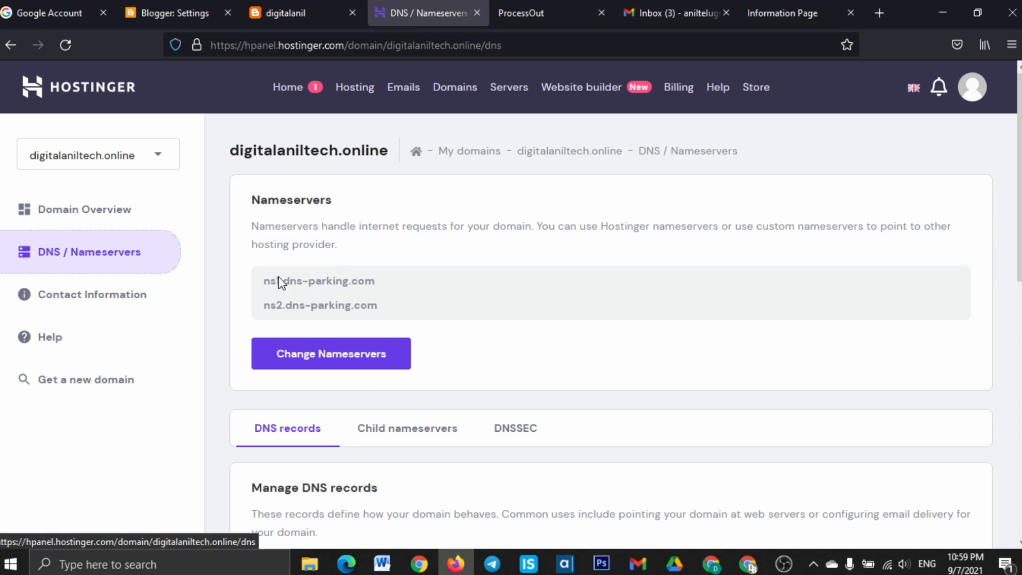
Delete all existing DNS records of digitalaniltech.online, including the A, NS, MX, TXT, CAA and CNAME entries.
scroll(280, 282, "down", 4)
scroll(497, 350, "down", 2)
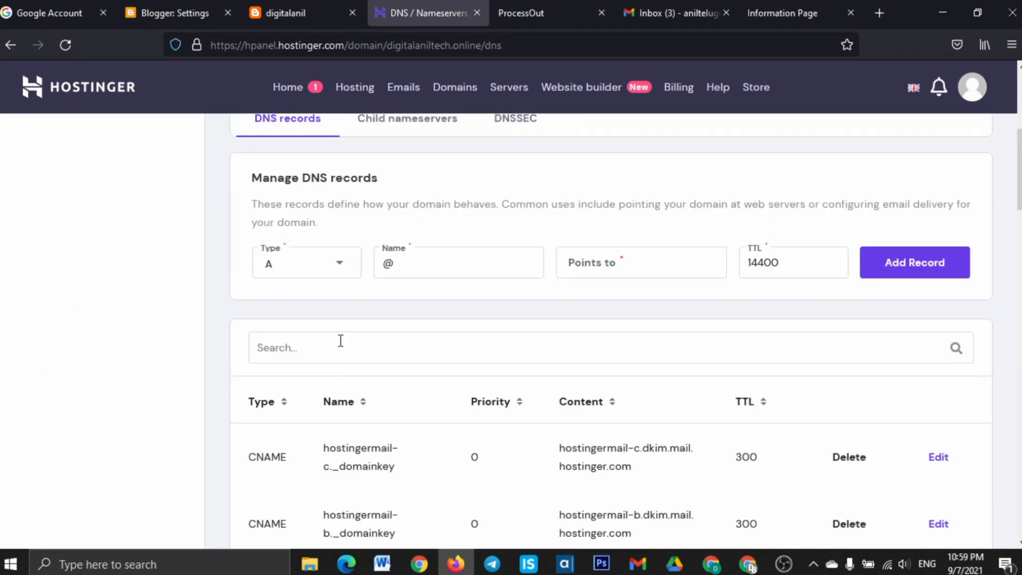
scroll(341, 341, "down", 10)
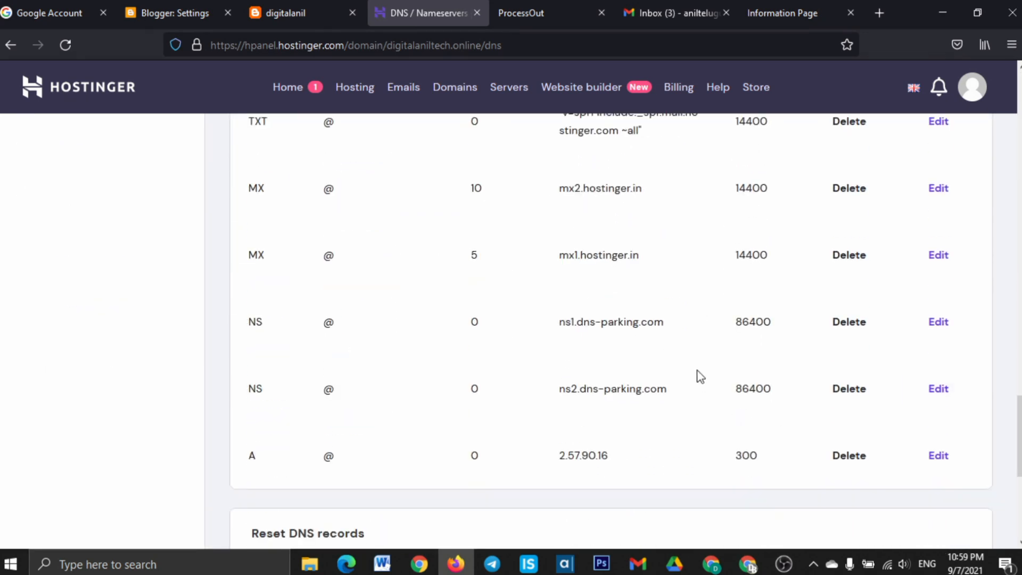
left_click(850, 457)
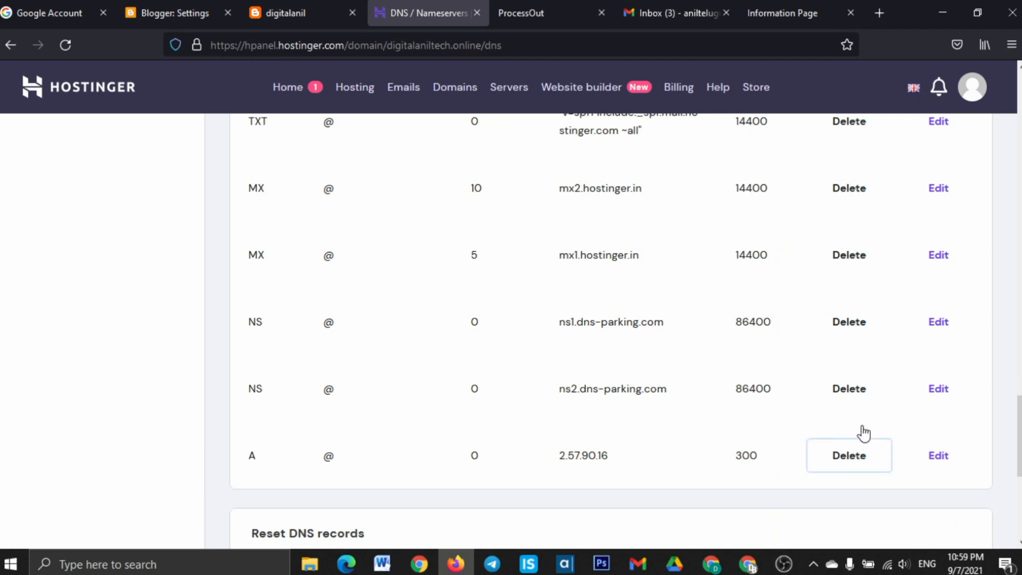
left_click(852, 390)
left_click(844, 323)
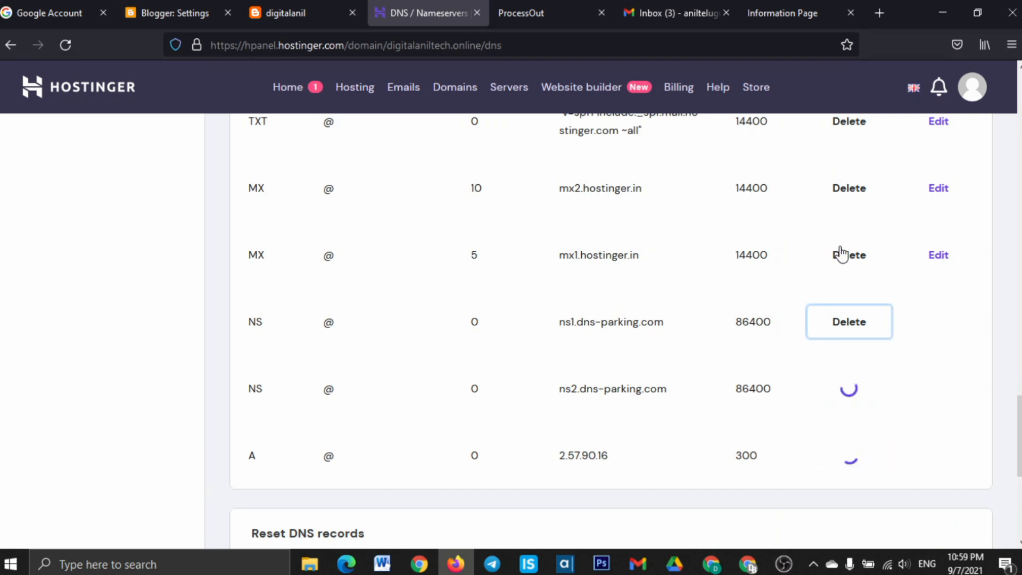
left_click(847, 187)
left_click(848, 192)
scroll(880, 315, "up", 4)
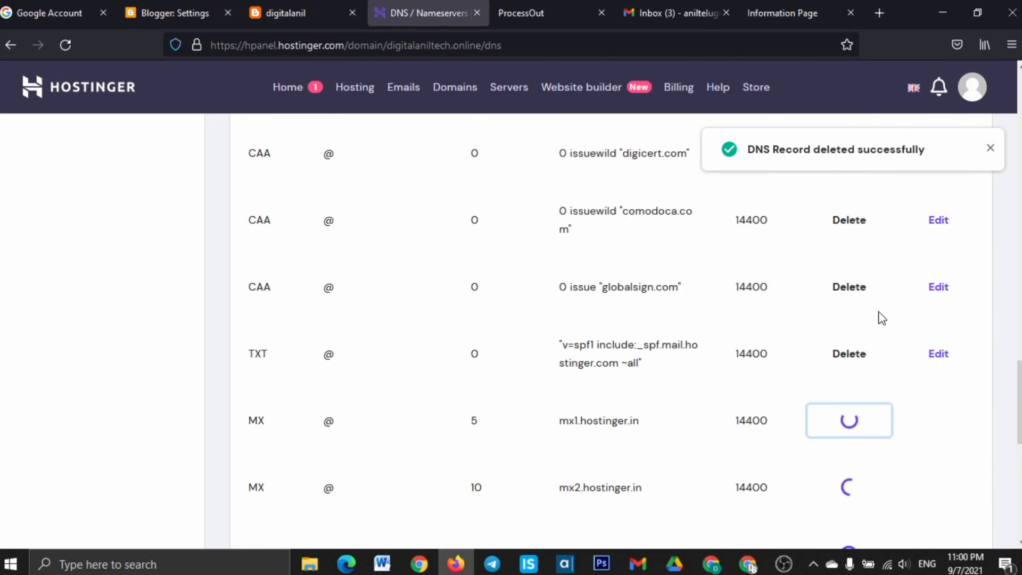
left_click(849, 354)
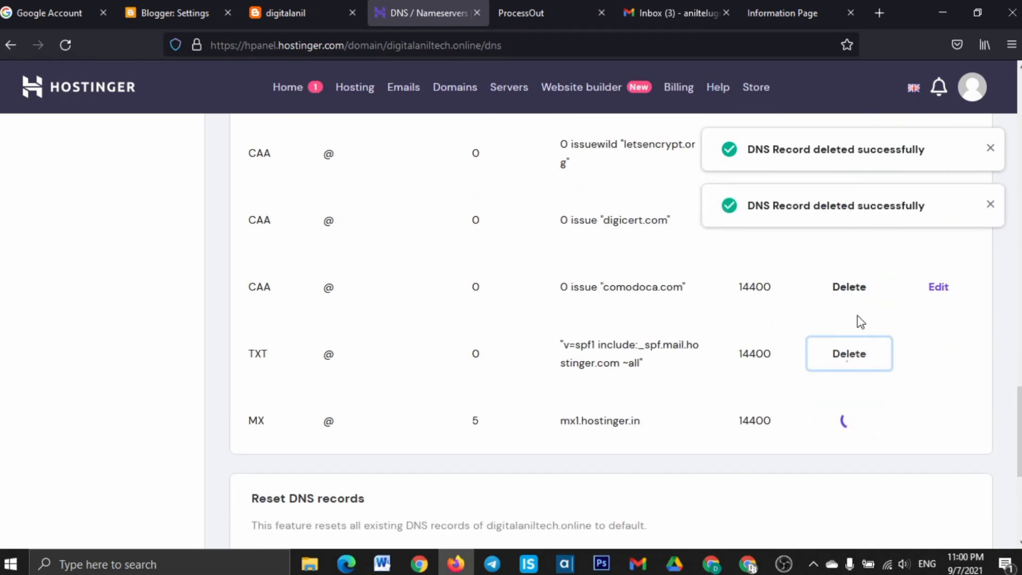
left_click(852, 289)
scroll(861, 322, "up", 3)
left_click(848, 373)
left_click(838, 309)
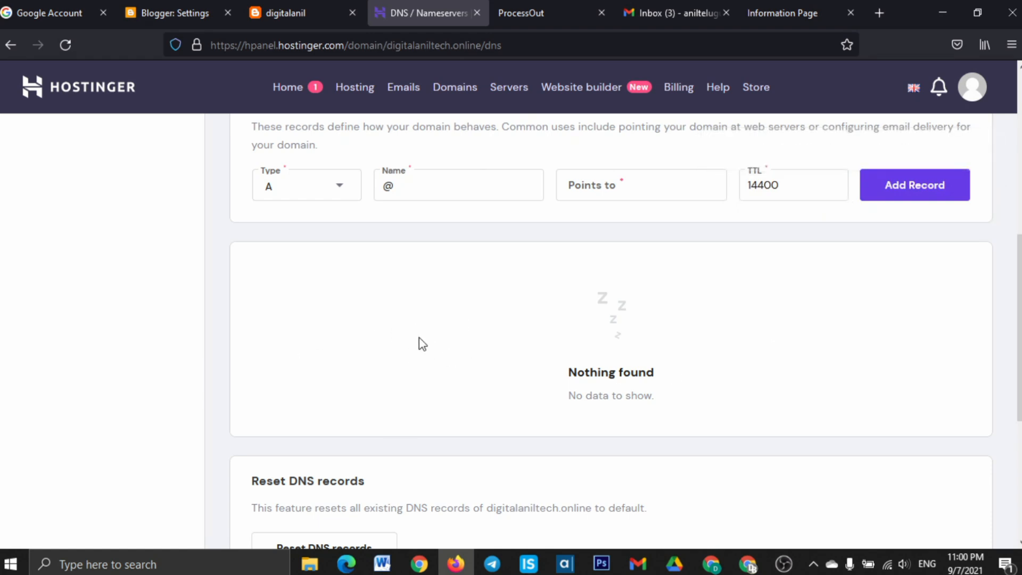
Add a CNAME record named www with the target ghs.google.com, copying the target from Blogger's custom domain instructions.
scroll(395, 333, "up", 3)
scroll(386, 333, "down", 1)
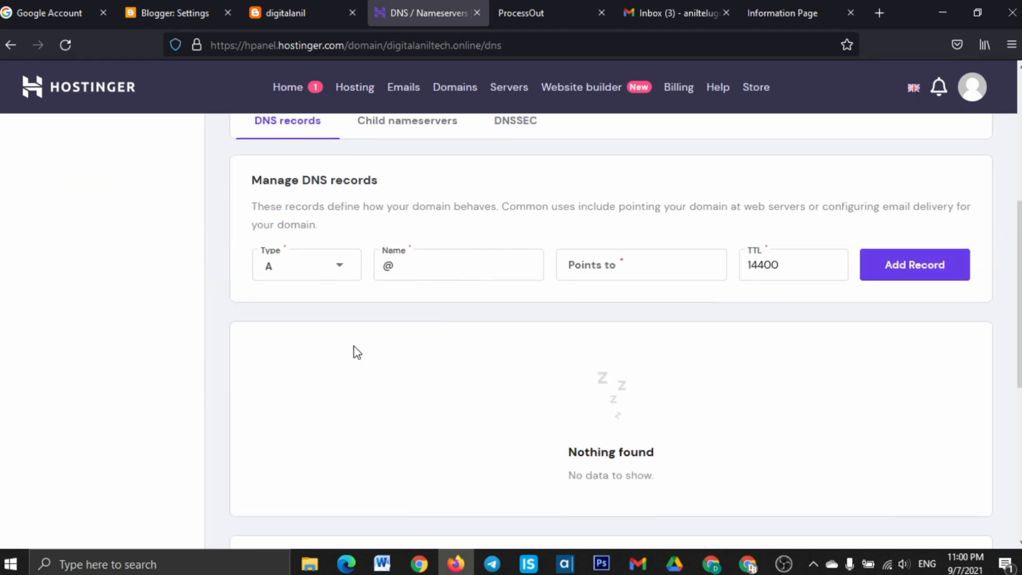
left_click(308, 273)
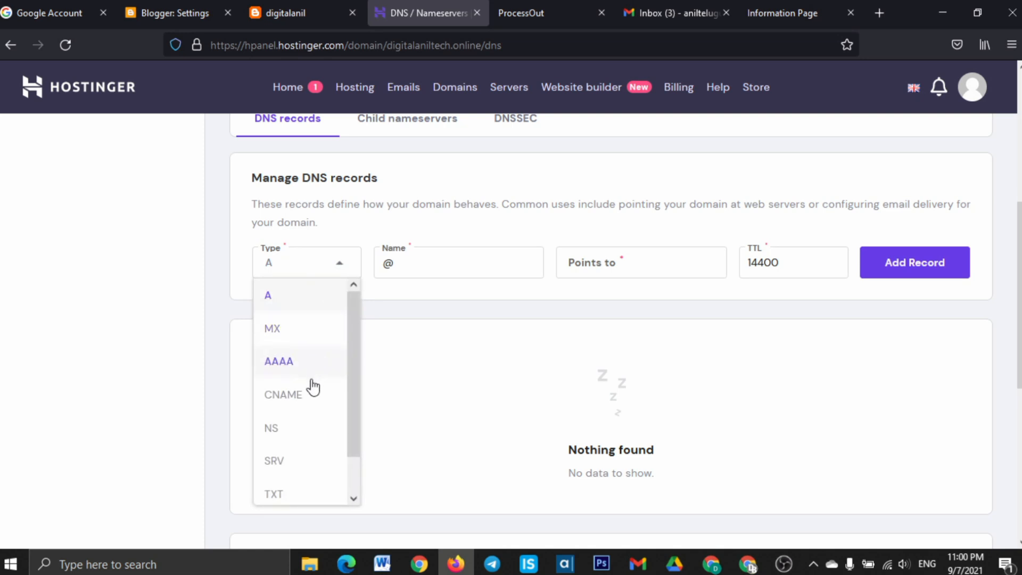
scroll(290, 373, "down", 1)
left_click(282, 356)
left_click(405, 261)
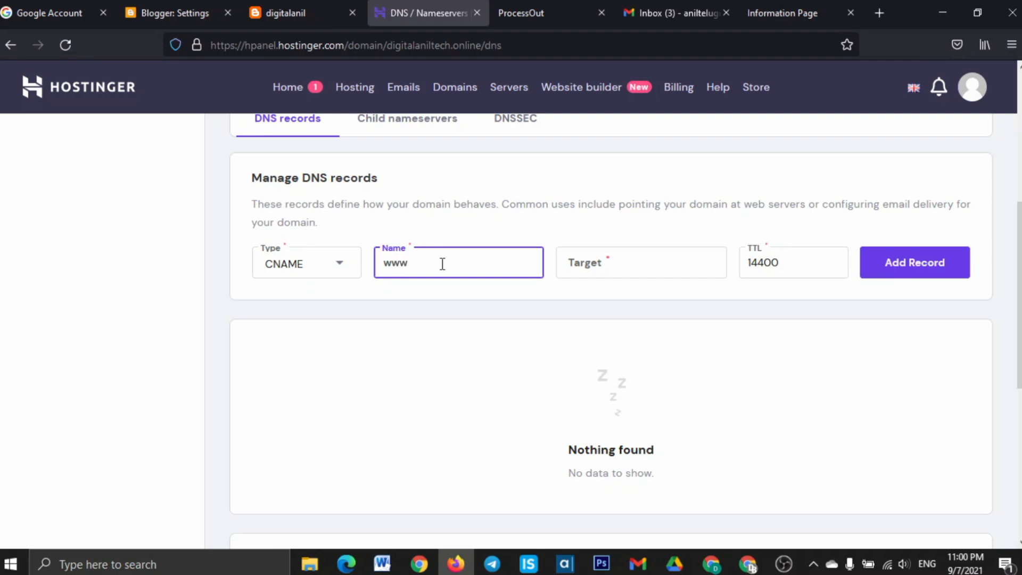
left_click(603, 261)
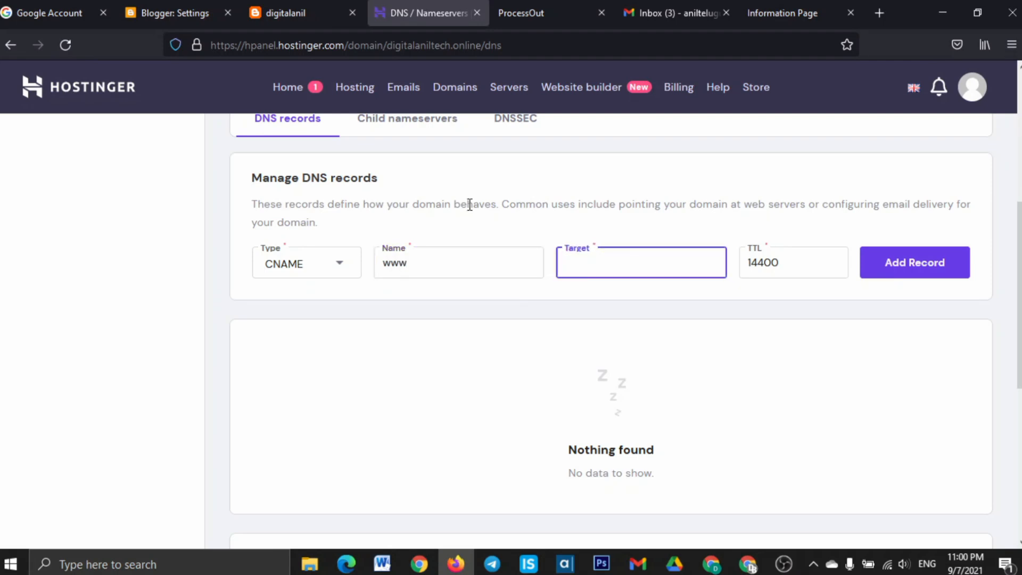
left_click(154, 9)
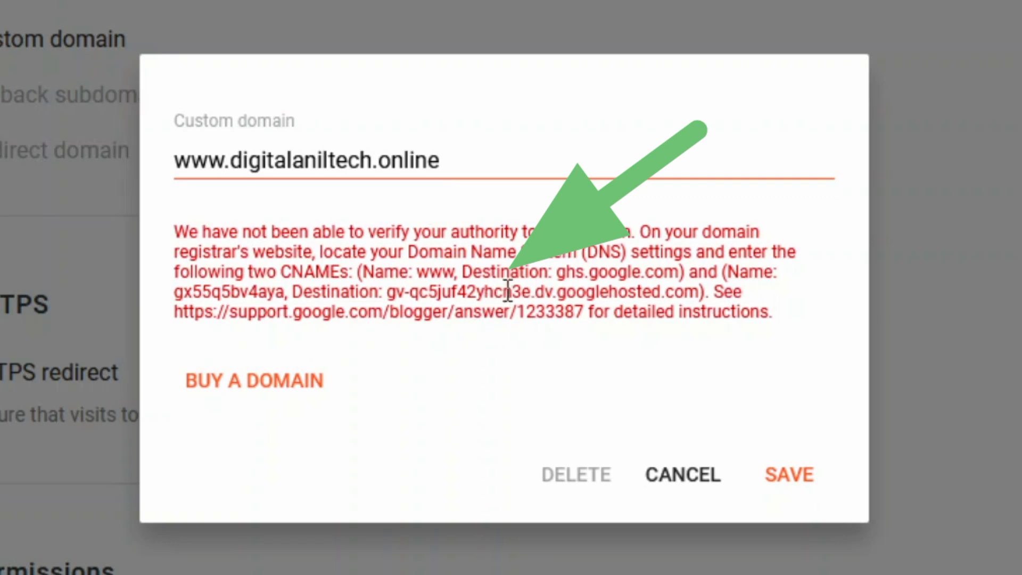
left_click_drag(557, 271, 692, 256)
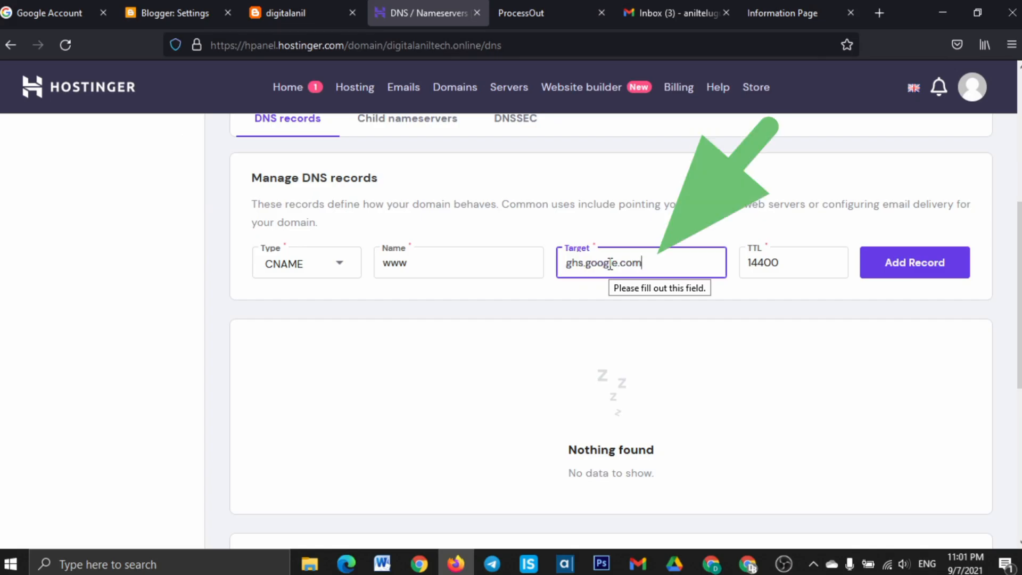
left_click(896, 262)
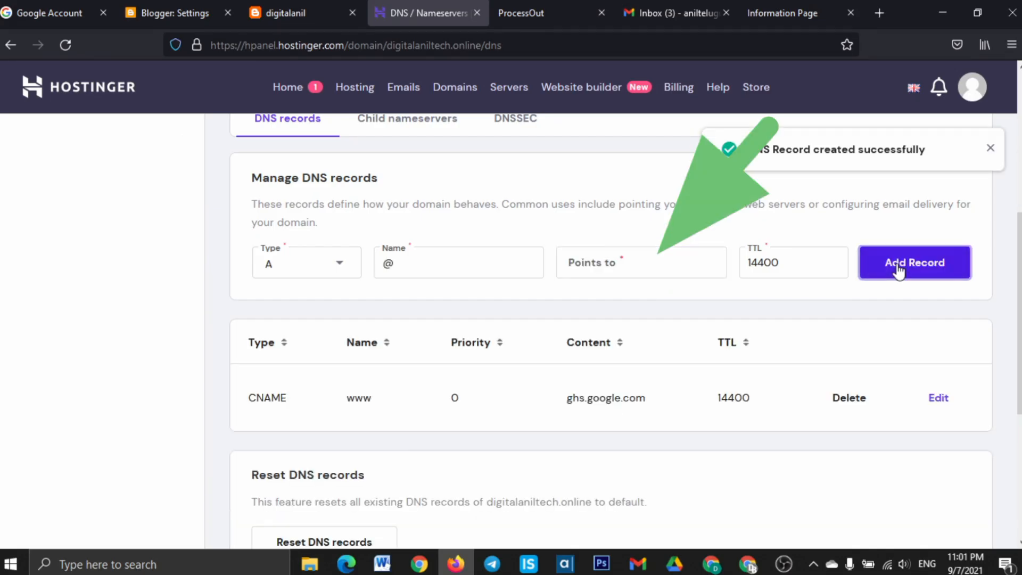
Start a second CNAME record and fill in its name with the verification name from Blogger's custom domain instructions.
left_click(296, 268)
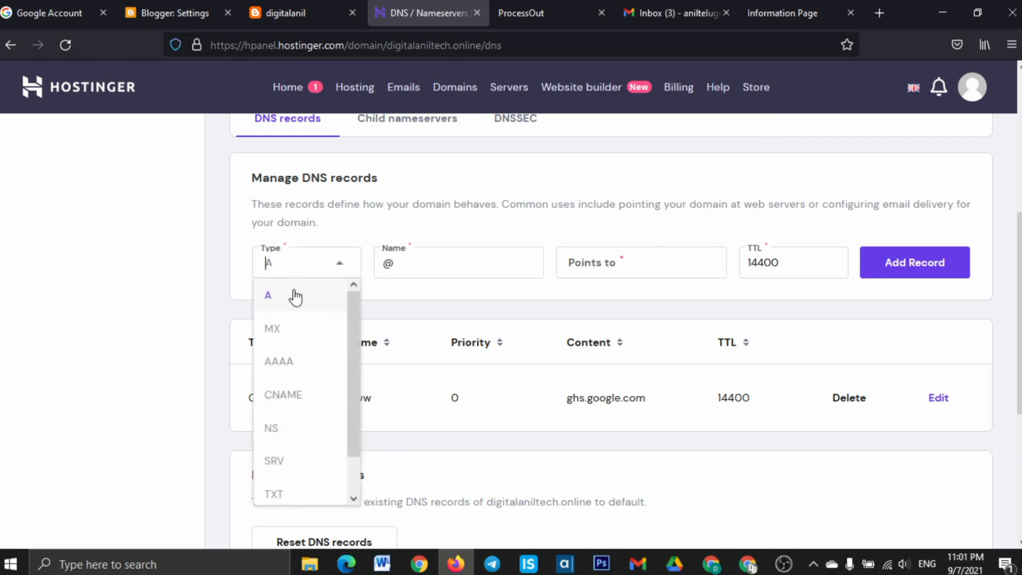
left_click(300, 391)
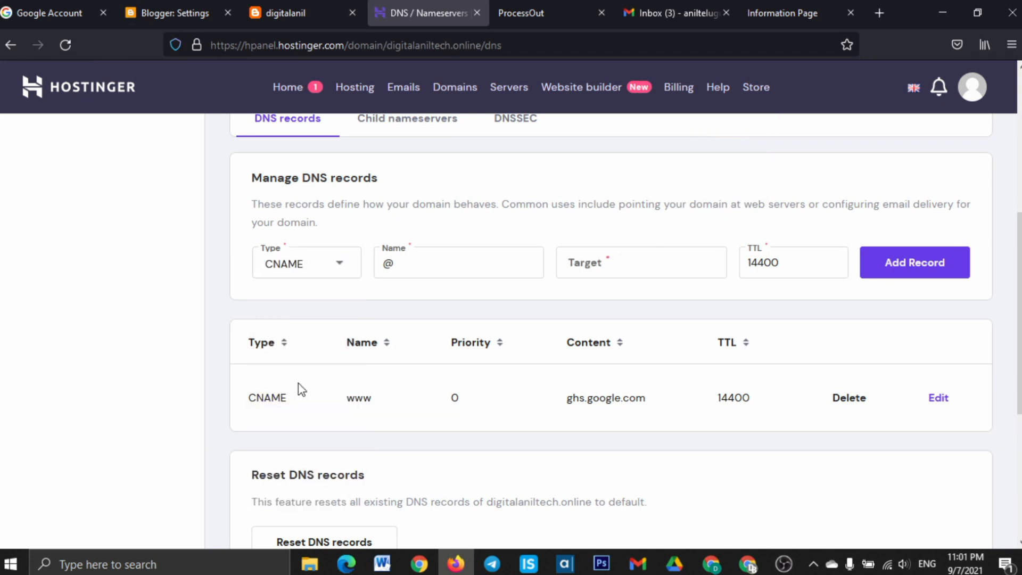
left_click(404, 266)
left_click(171, 15)
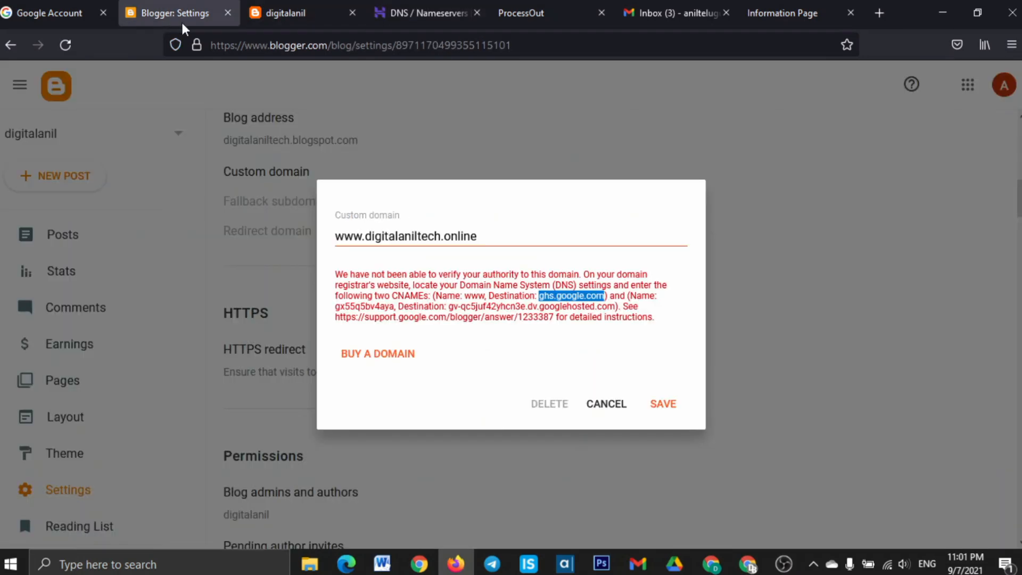
left_click(361, 303)
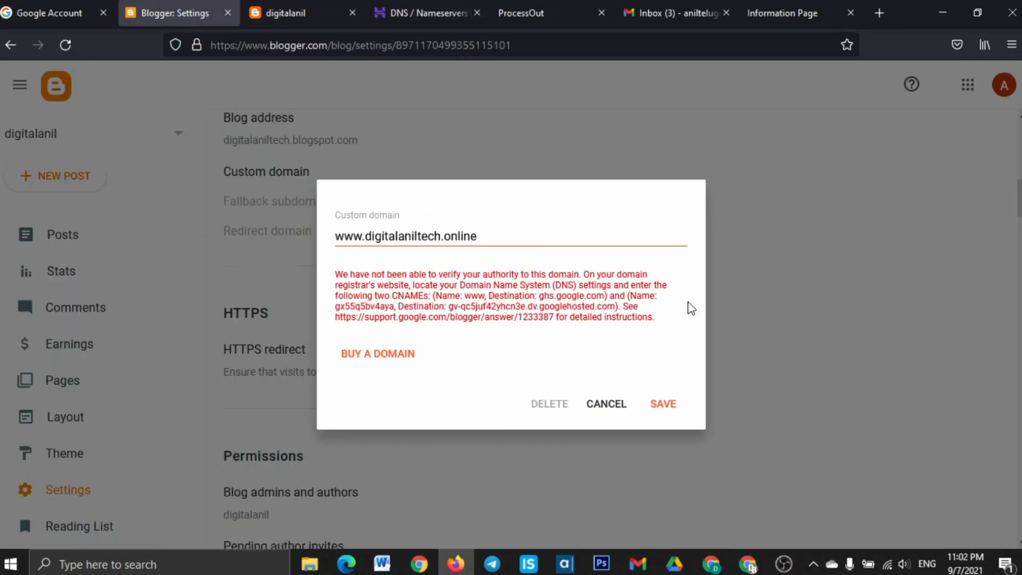
left_click_drag(338, 307, 391, 305)
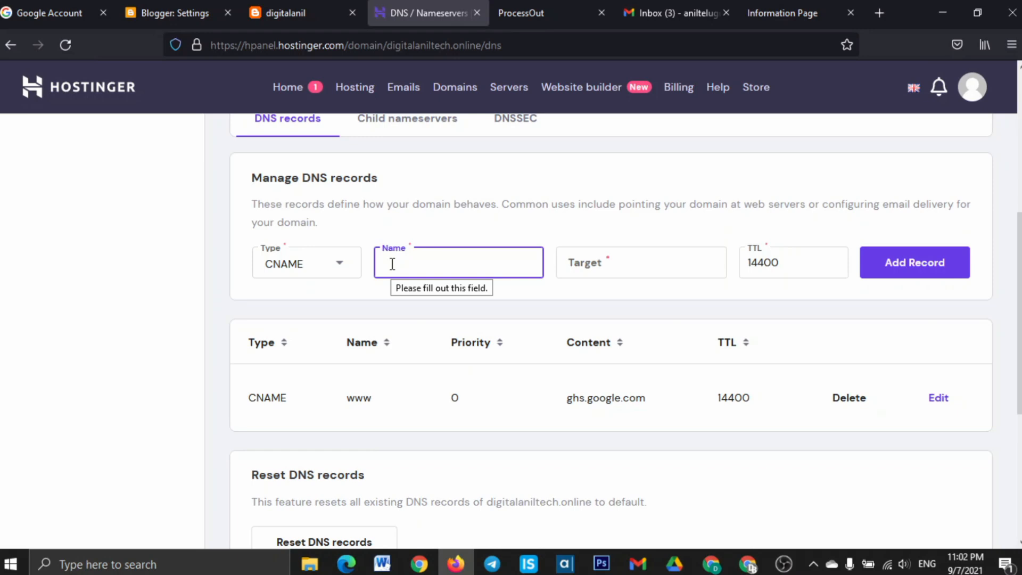
type("gx55q5bv4aya,")
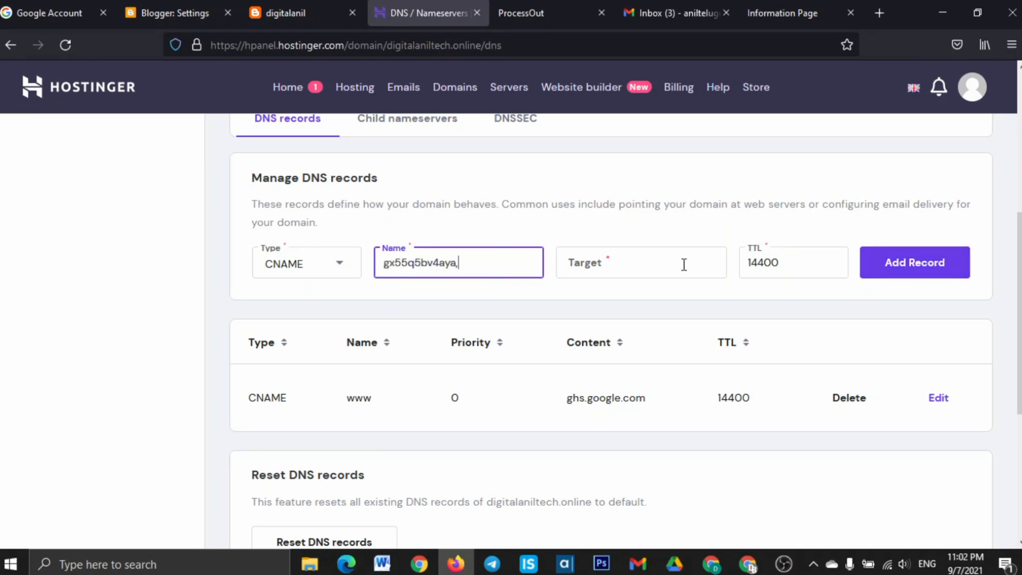
Set the record's target to the googlehosted.com verification destination from Blogger's instructions, leaving out the closing bracket, and add the record.
left_click(624, 264)
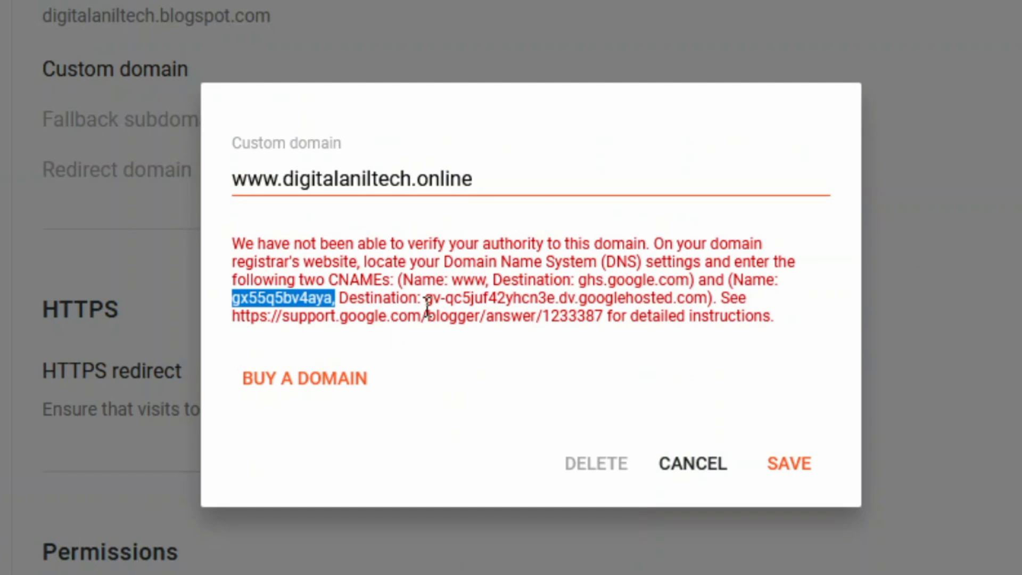
left_click_drag(426, 298, 703, 301)
left_click(710, 299)
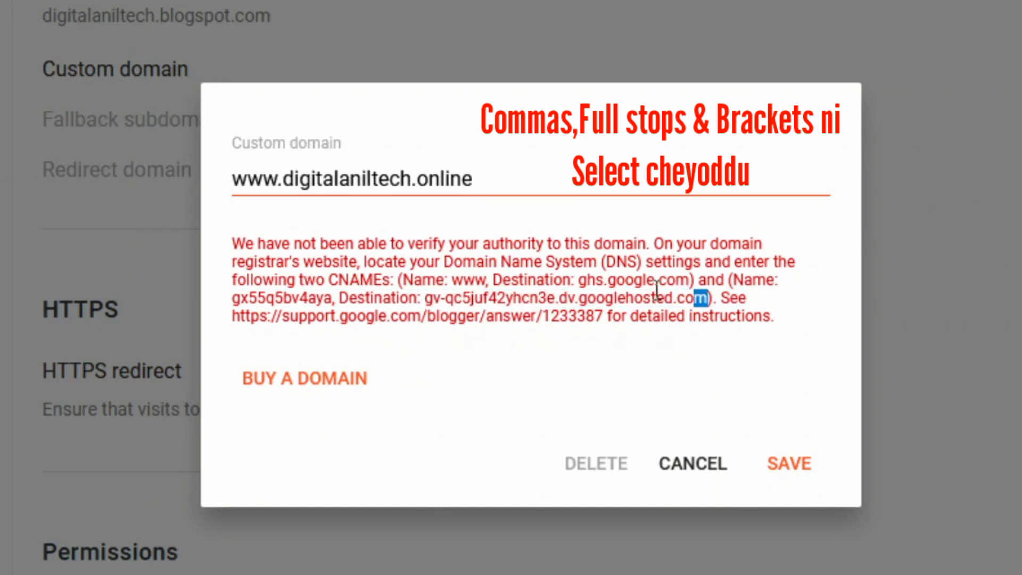
left_click_drag(429, 304, 705, 297)
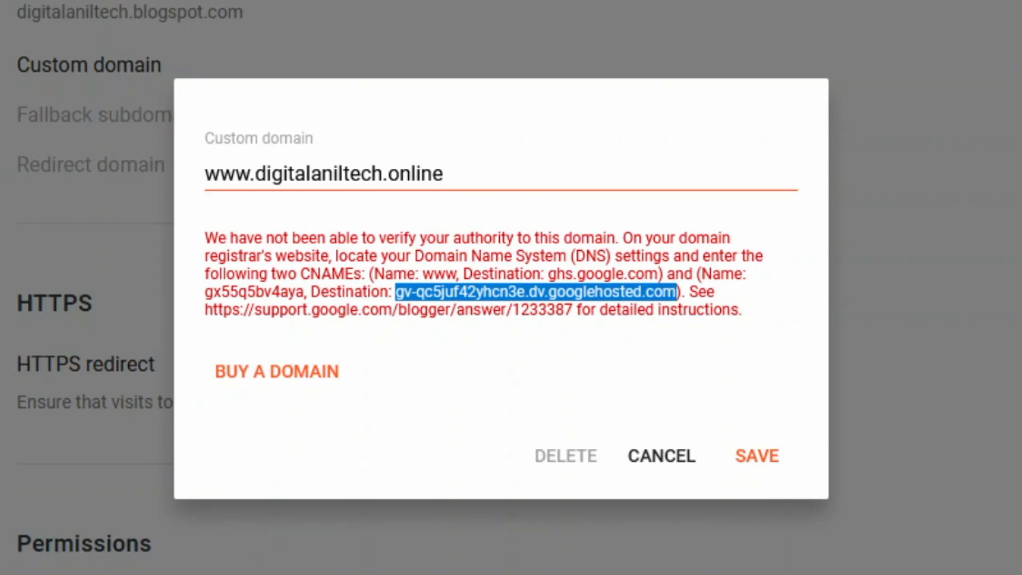
key("alt+Tab")
type("2yhcn3e.dv.googlehosted.com")
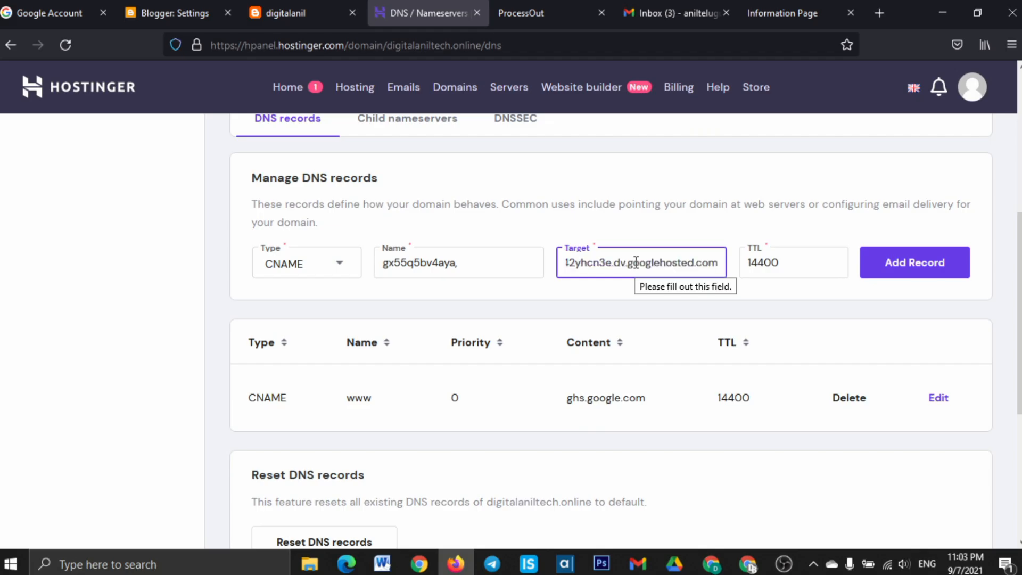
left_click(924, 276)
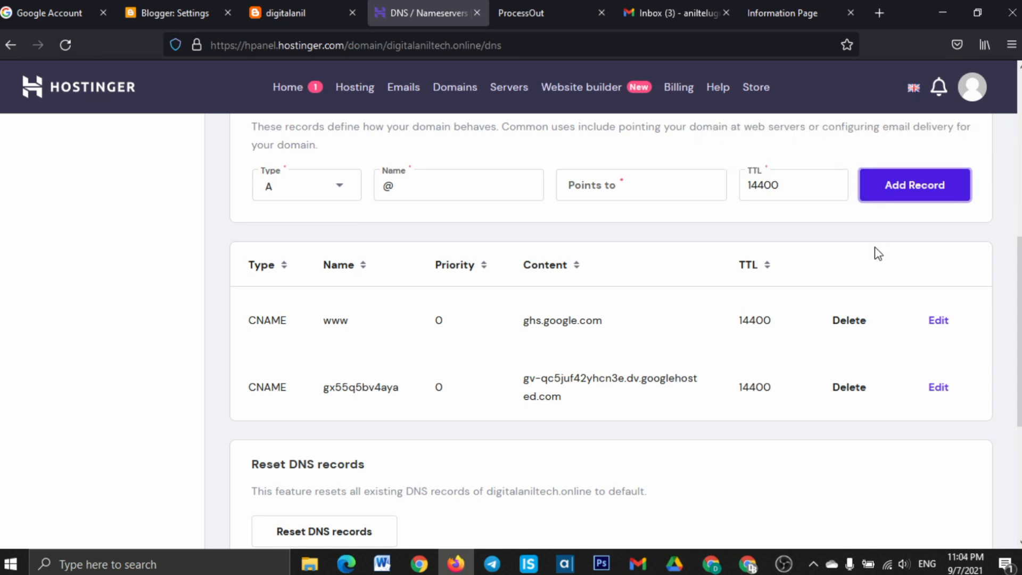
Open support.google.com/blogger/answer/1233387 from Blogger's instructions in a new tab and locate the four Google IPs for the A records.
left_click(174, 7)
left_click(465, 324)
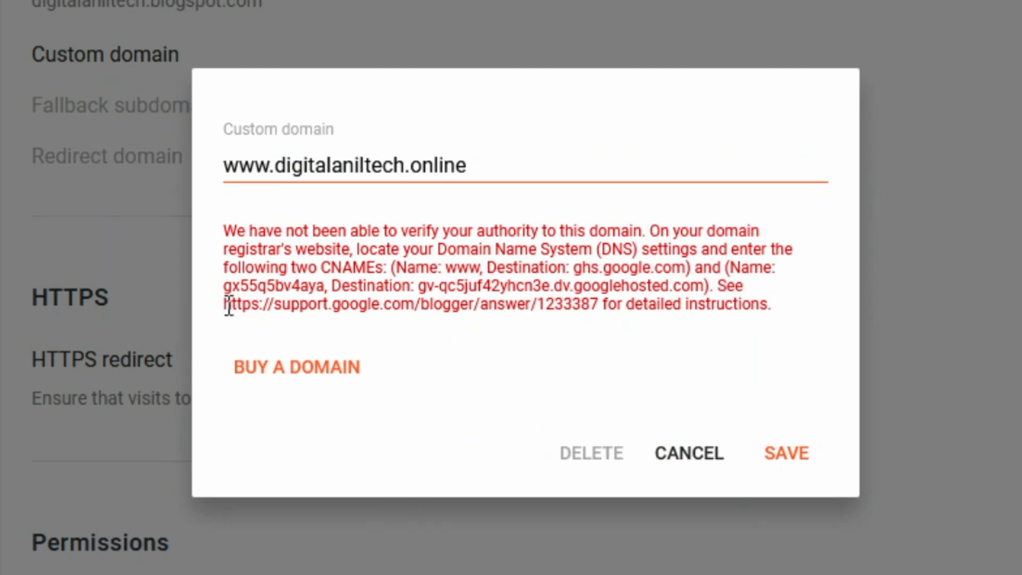
left_click_drag(229, 306, 320, 319)
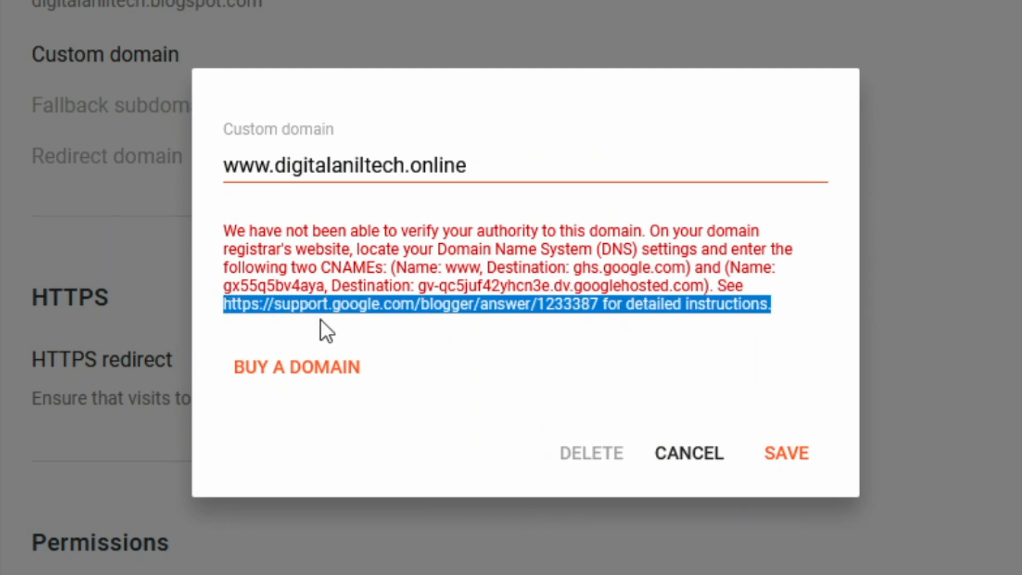
left_click_drag(423, 310, 601, 306)
key("ctrl+c")
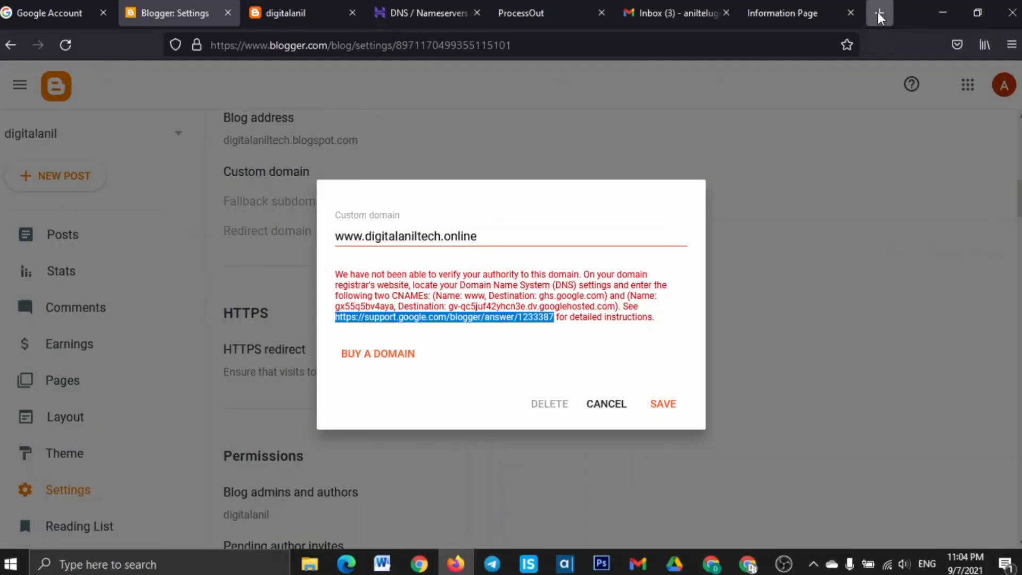
left_click(875, 9)
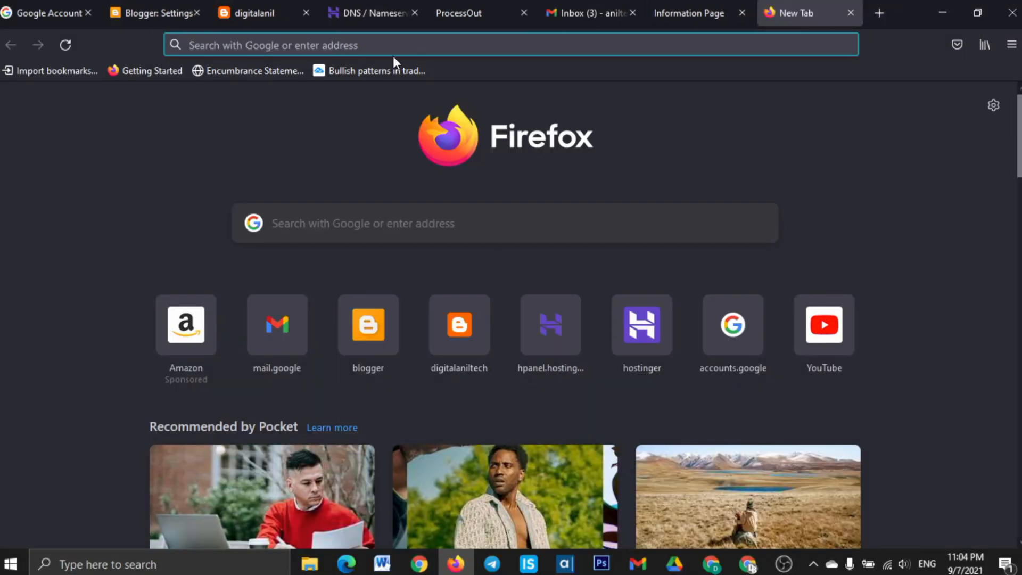
key("ctrl+v")
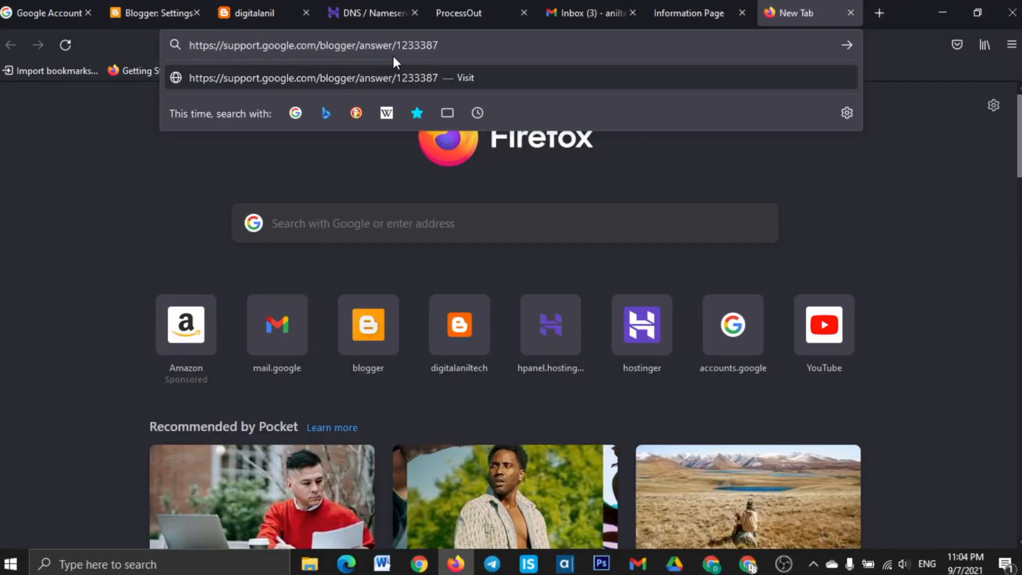
key("Return")
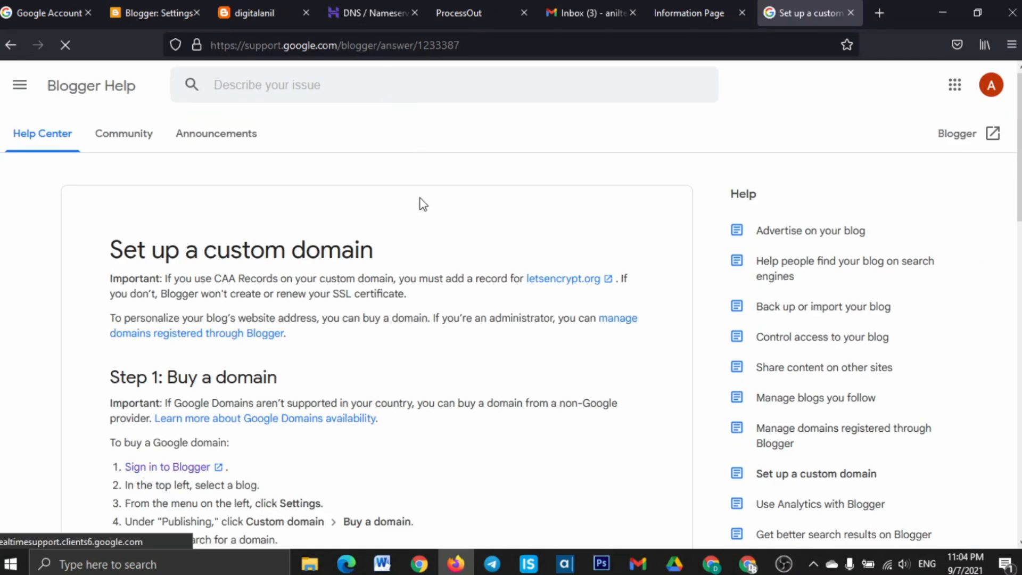
scroll(379, 296, "down", 3)
scroll(379, 296, "down", 10)
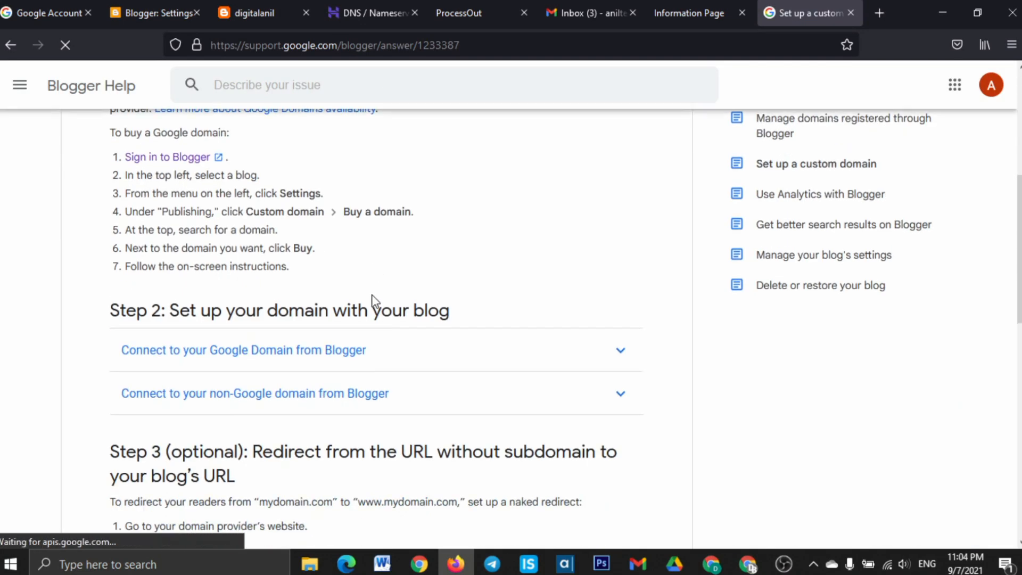
scroll(277, 296, "up", 1)
left_click_drag(138, 271, 204, 328)
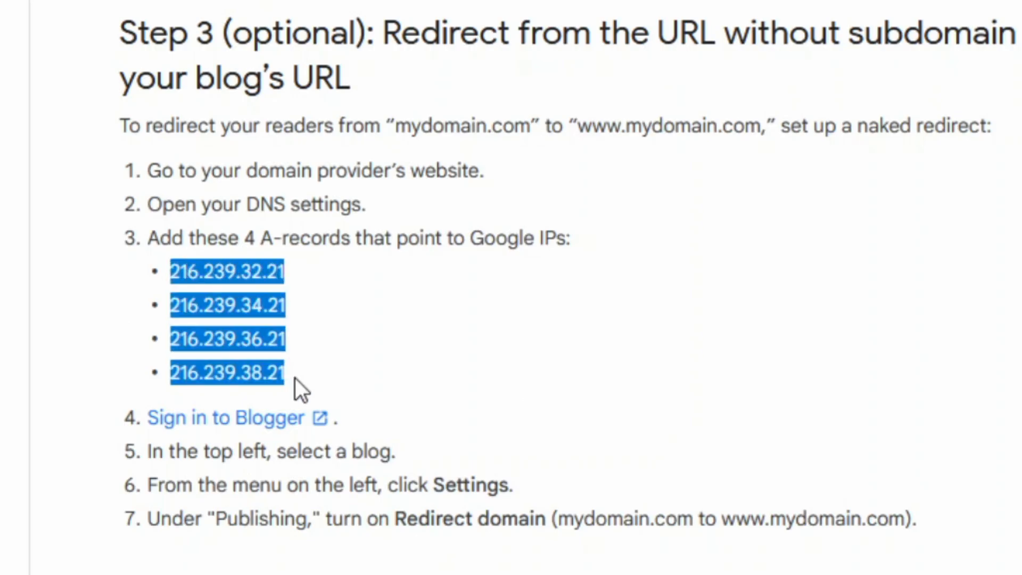
left_click(432, 333)
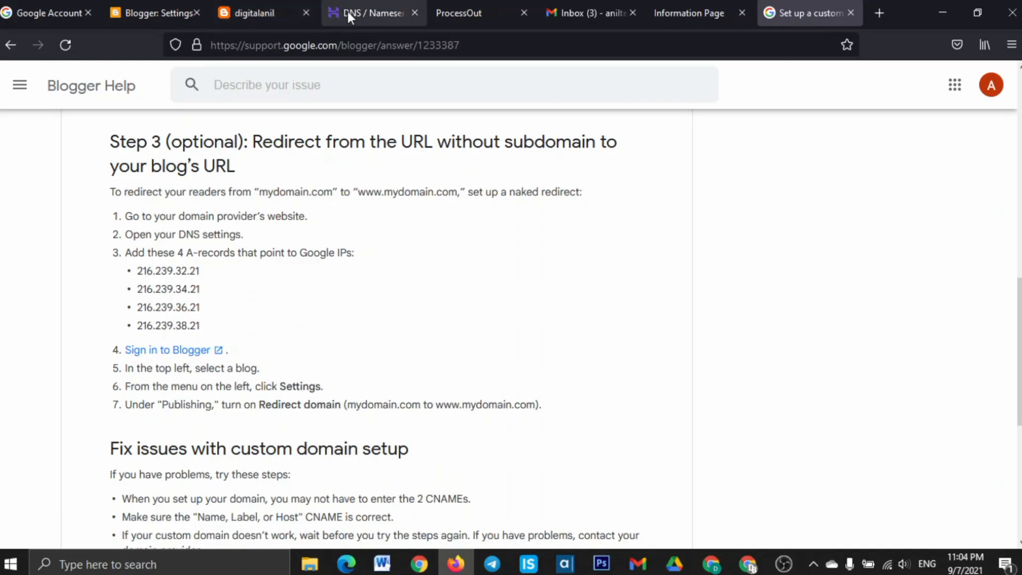
Add an A record named @ pointing to 216.239.32.21 in Hostinger, copying the IP from the Blogger help article.
left_click(363, 12)
scroll(511, 346, "down", 2)
scroll(501, 394, "up", 3)
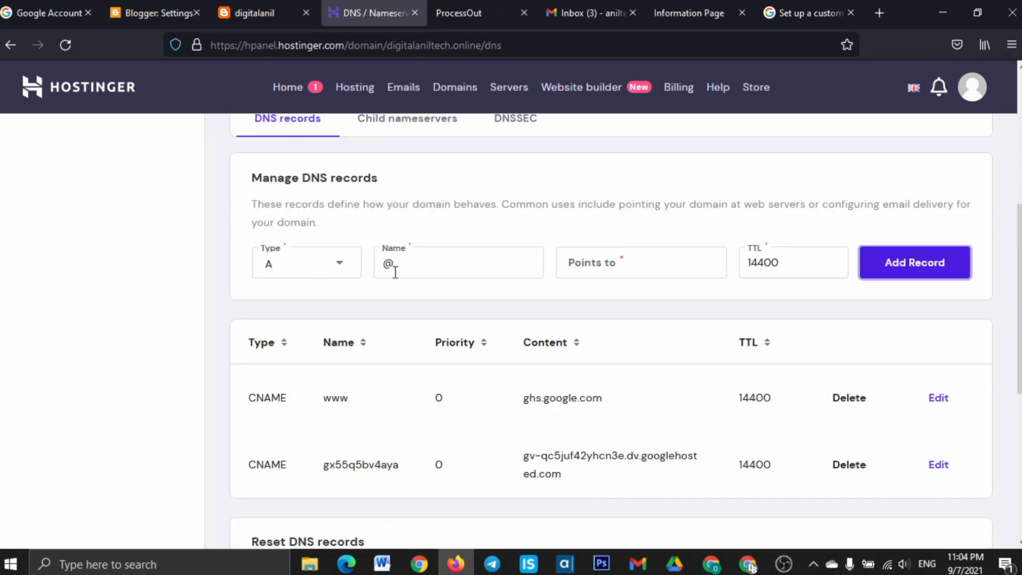
left_click(620, 263)
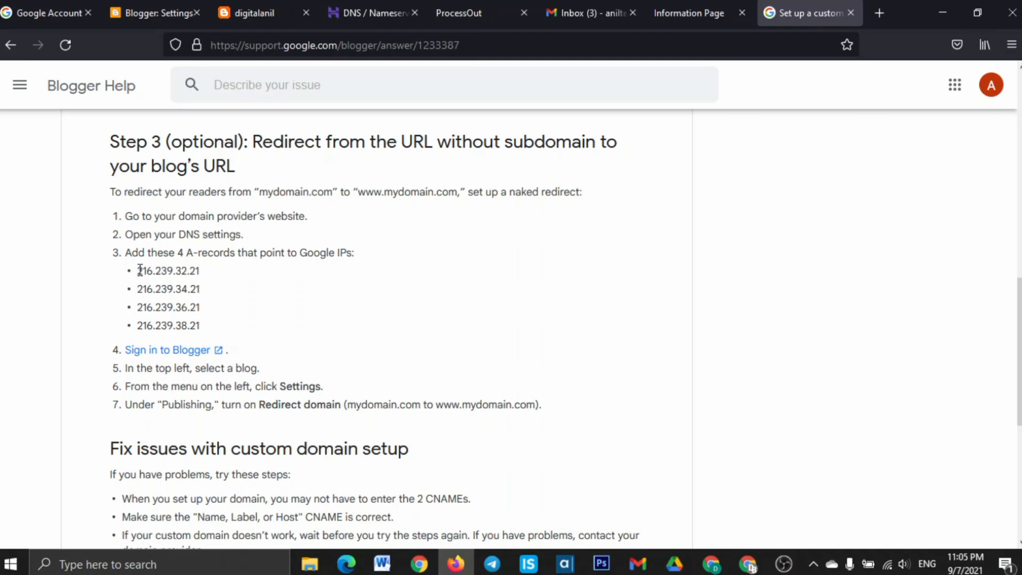
left_click_drag(140, 270, 208, 280)
key("ctrl+c")
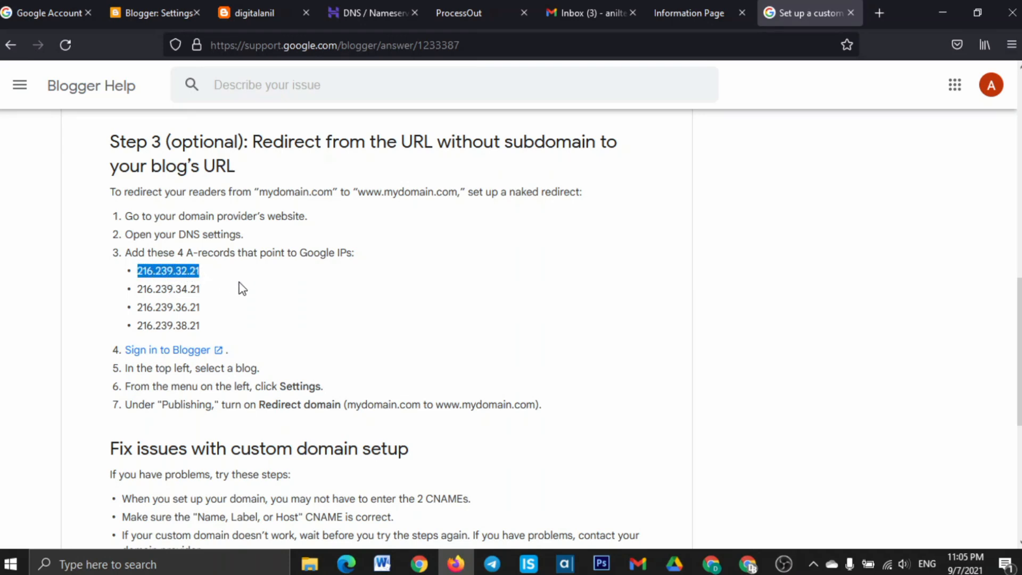
left_click(382, 10)
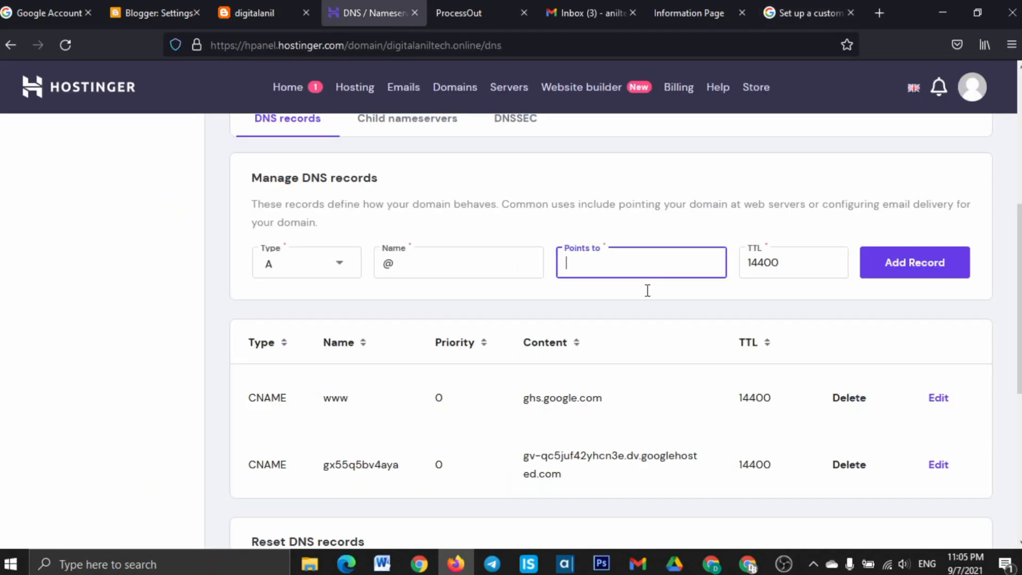
key("ctrl+v")
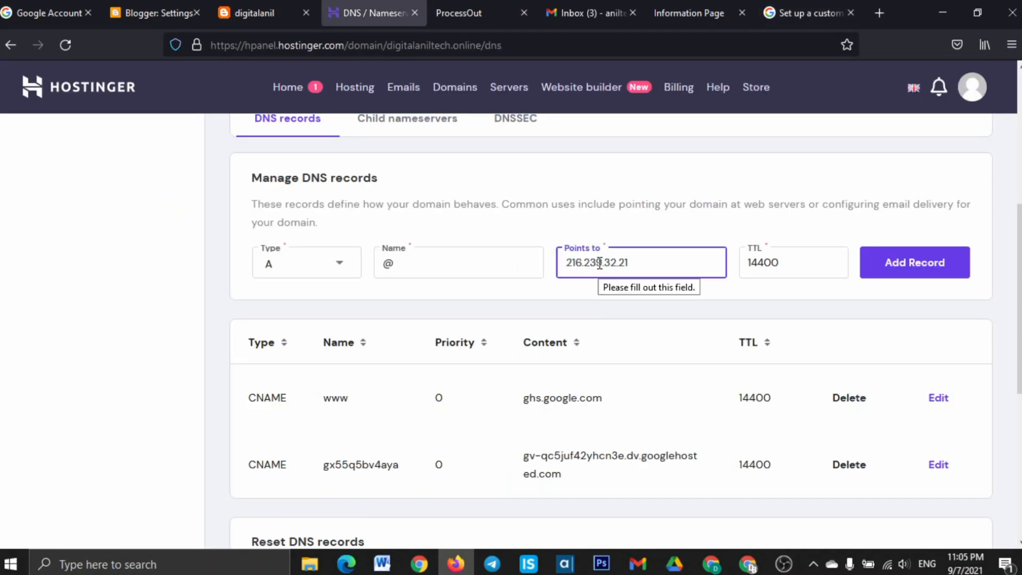
left_click(923, 263)
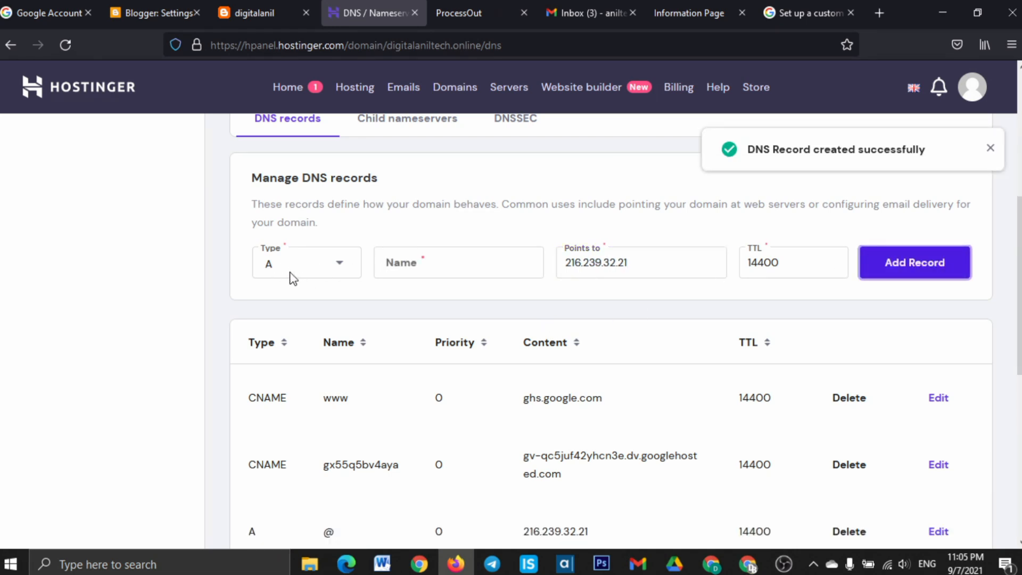
Add a second A record named @ pointing to 216.239.34.21, copying the IP from the Blogger help article.
left_click(432, 260)
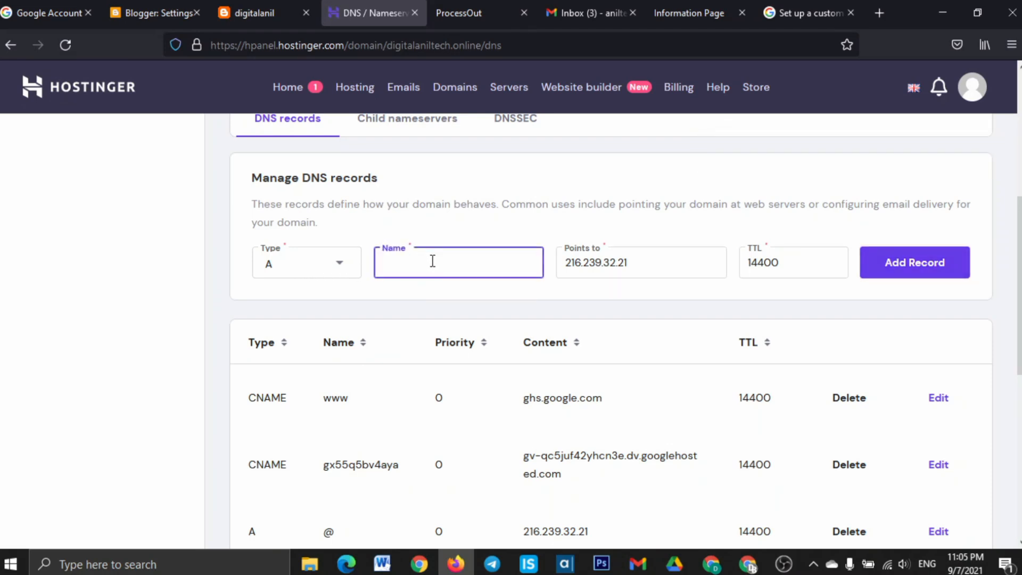
type("@")
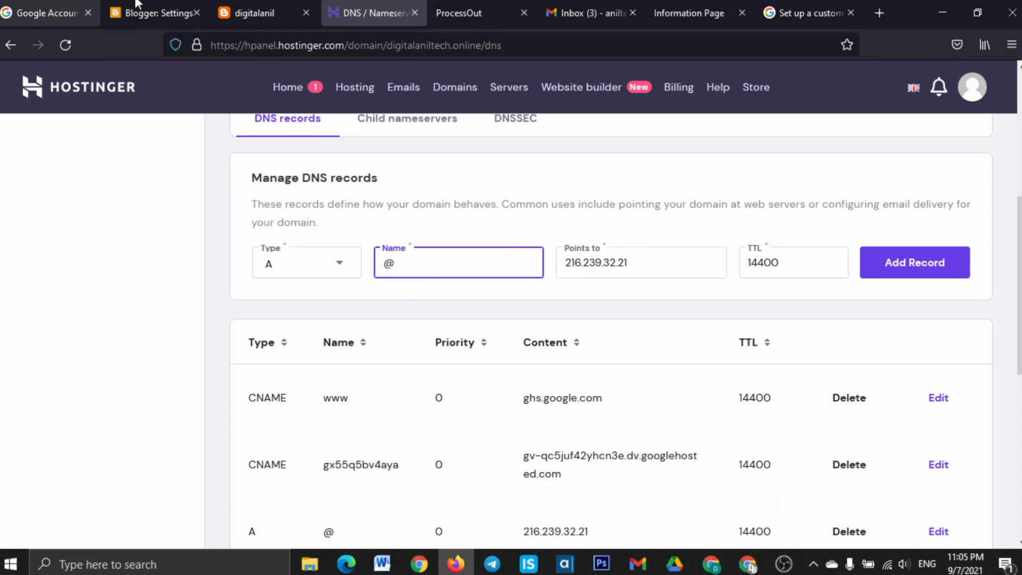
left_click(802, 13)
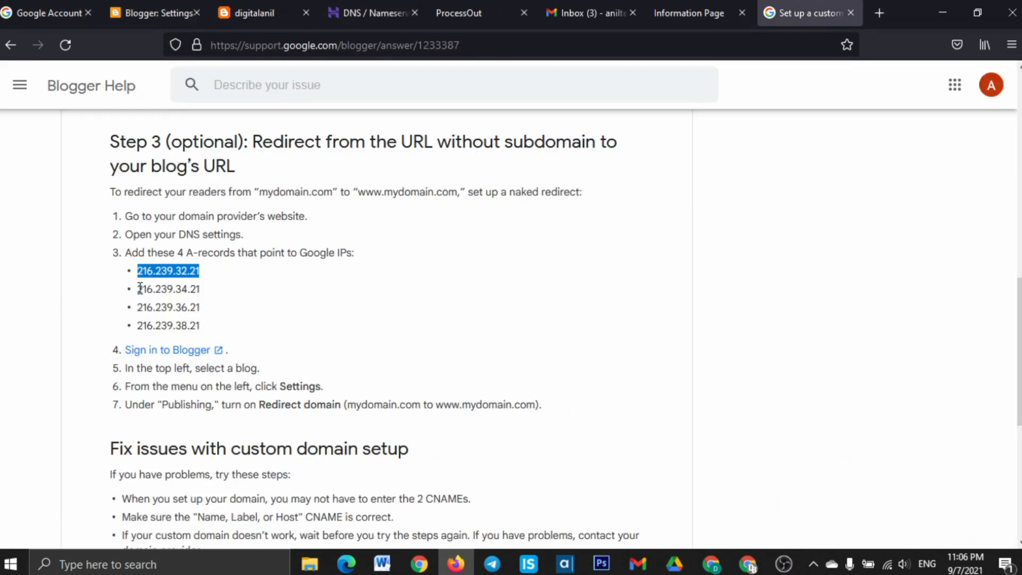
left_click_drag(138, 289, 207, 290)
key("ctrl+c")
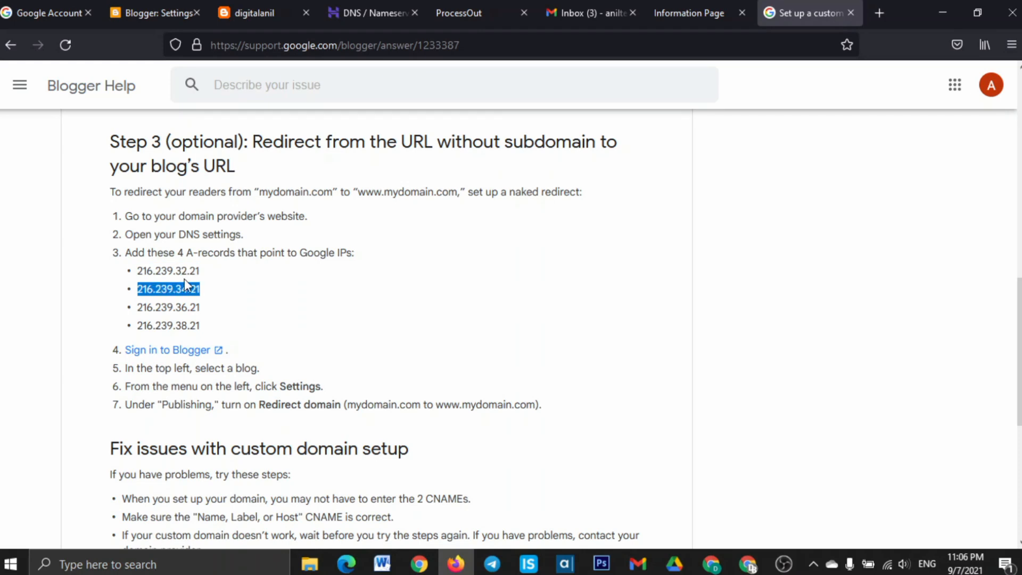
left_click(371, 8)
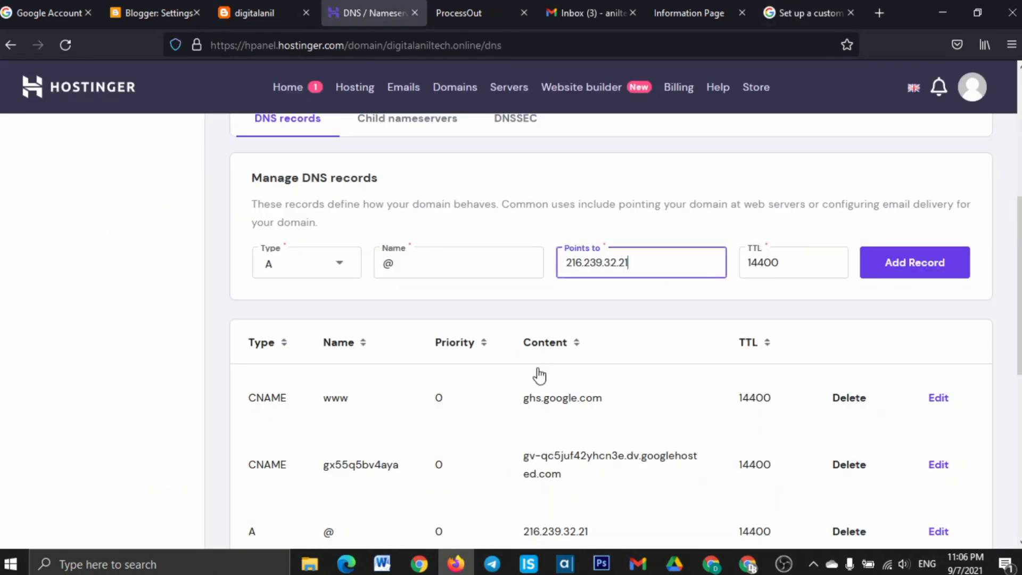
triple_click(637, 263)
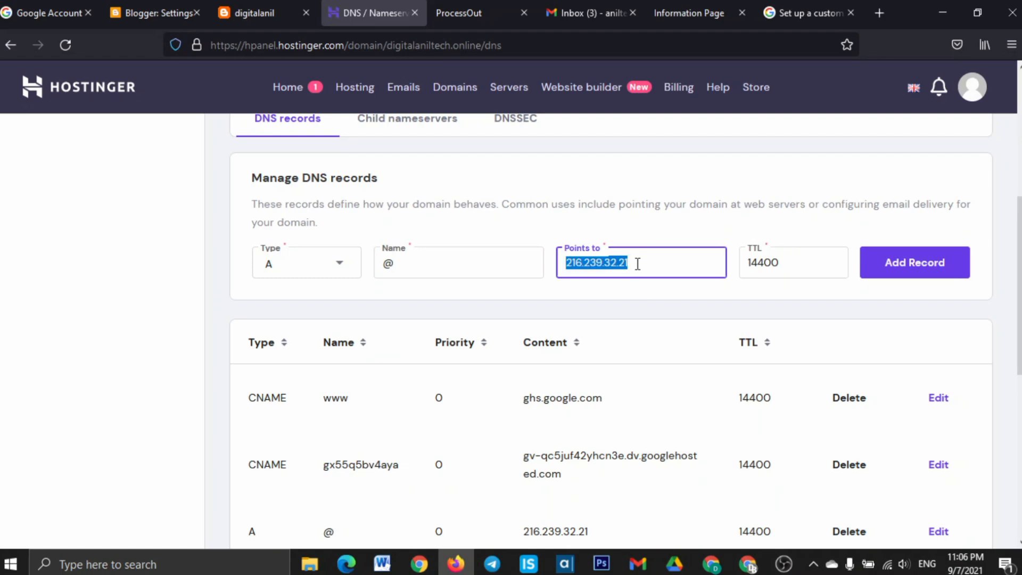
key("ctrl+v")
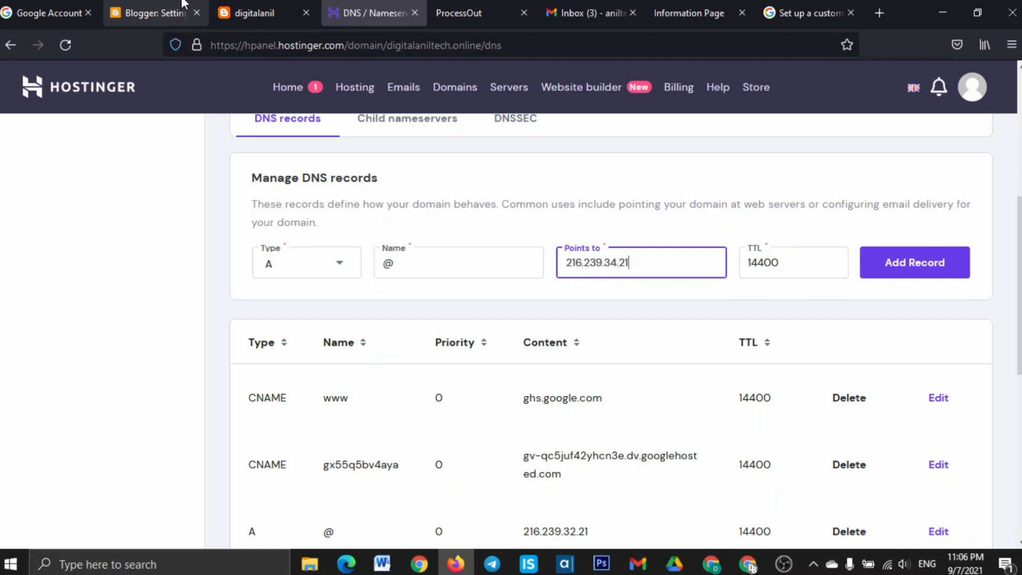
left_click(824, 13)
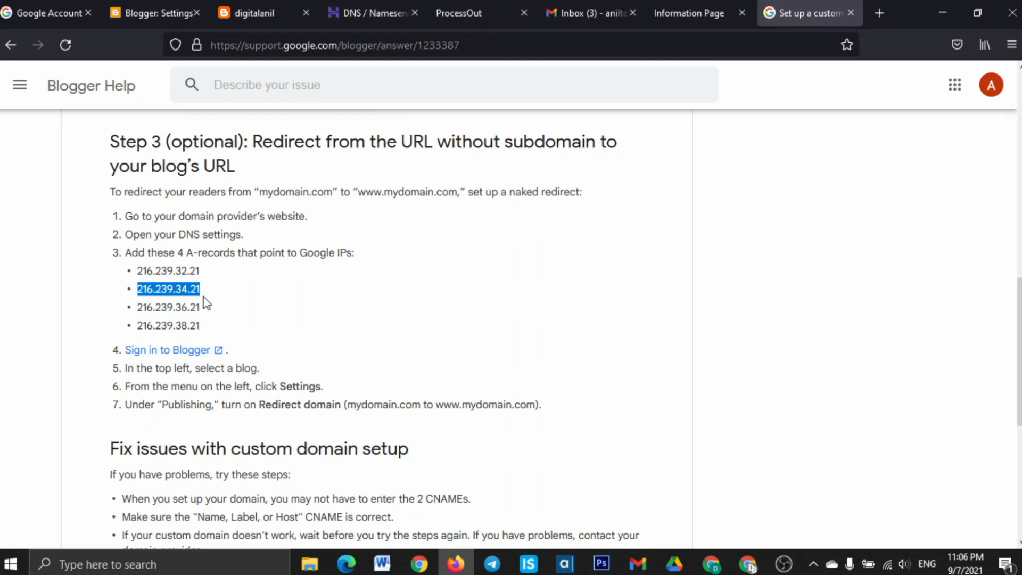
left_click(381, 8)
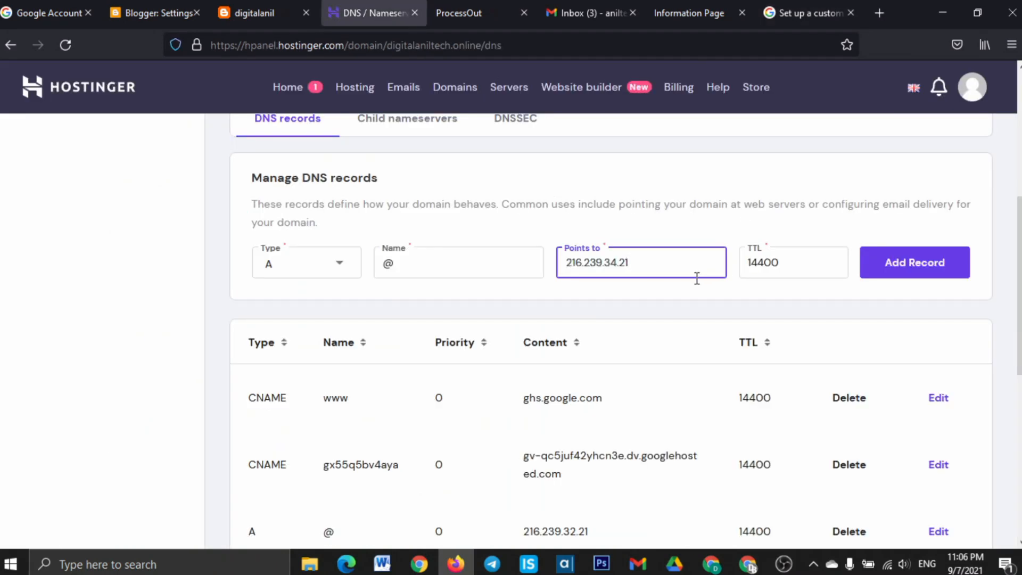
left_click(888, 268)
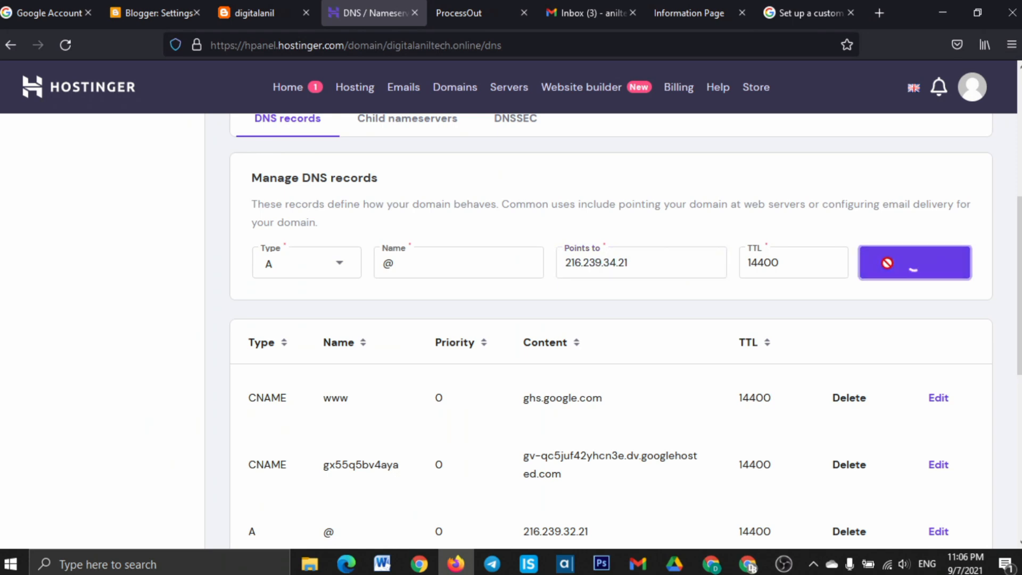
Add a third A record named @ pointing to 216.239.36.21.
left_click(402, 267)
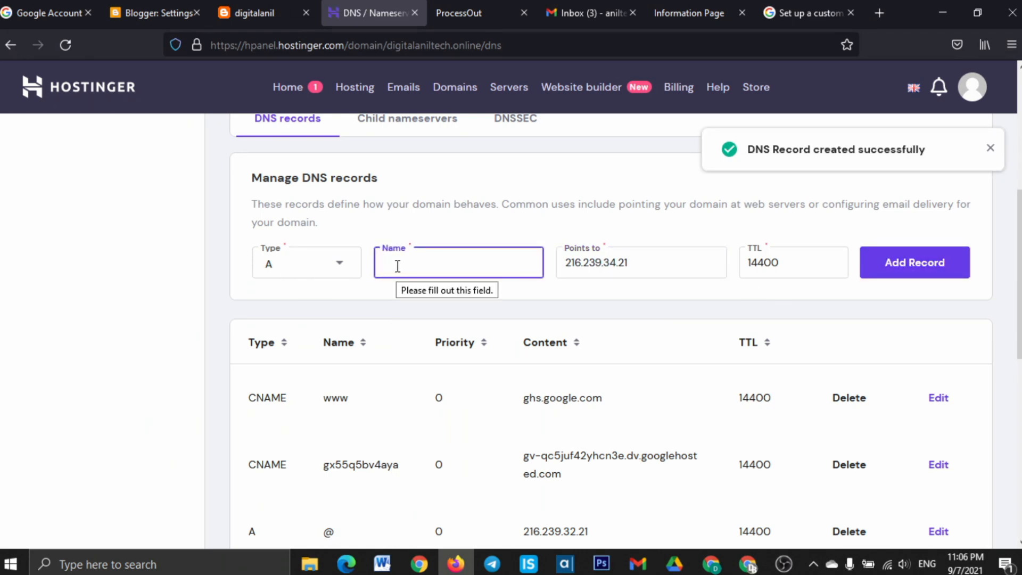
left_click(617, 264)
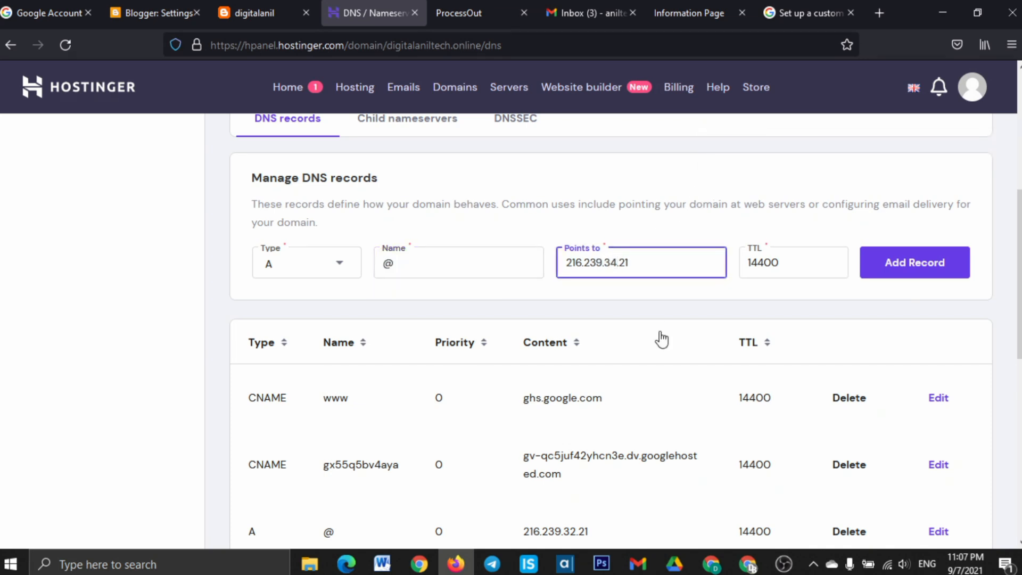
key("BackSpace")
type("6")
left_click(909, 264)
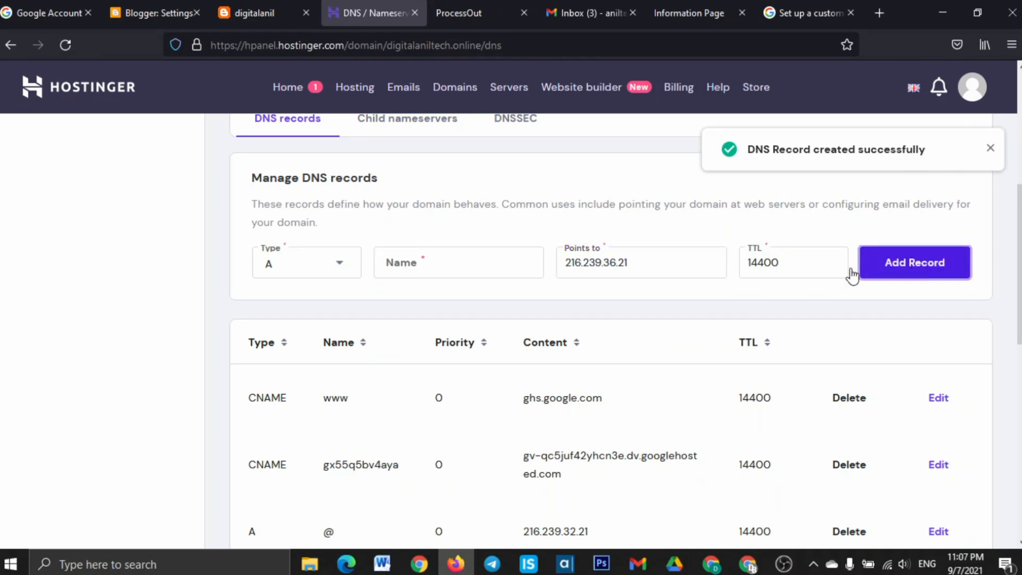
Add a fourth A record named @ pointing to 216.239.38.21.
left_click(615, 262)
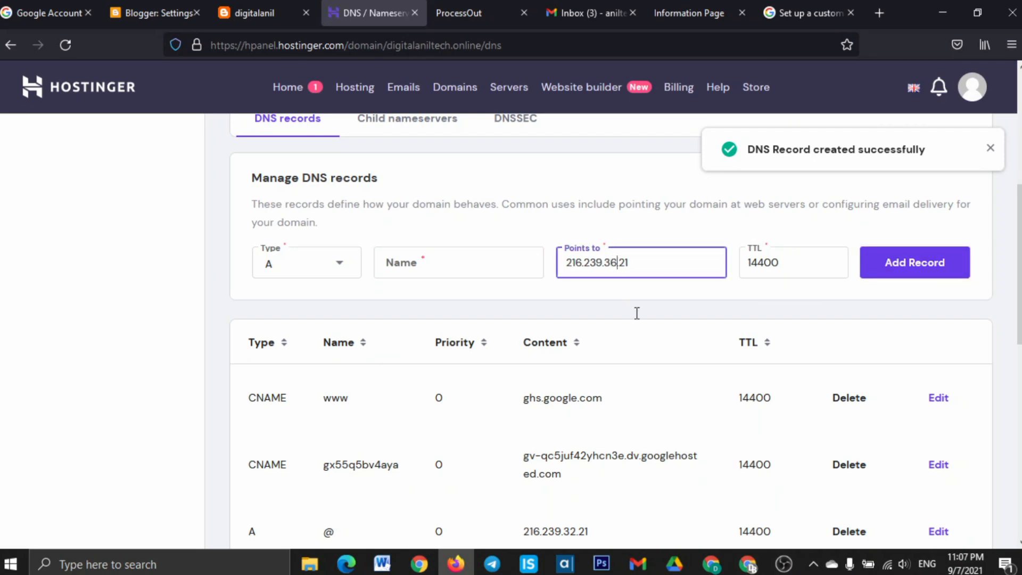
key("BackSpace")
type("8")
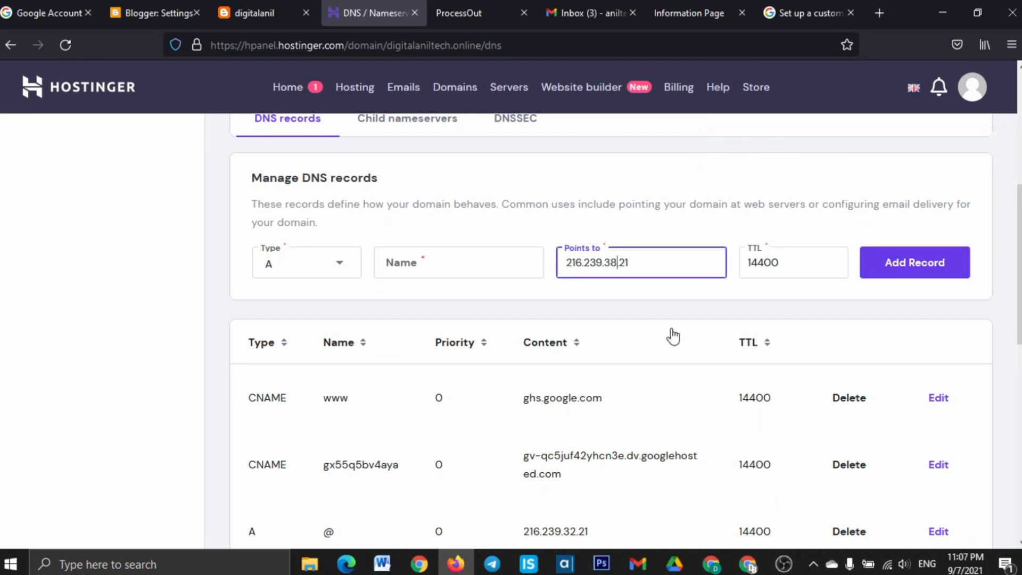
left_click(927, 264)
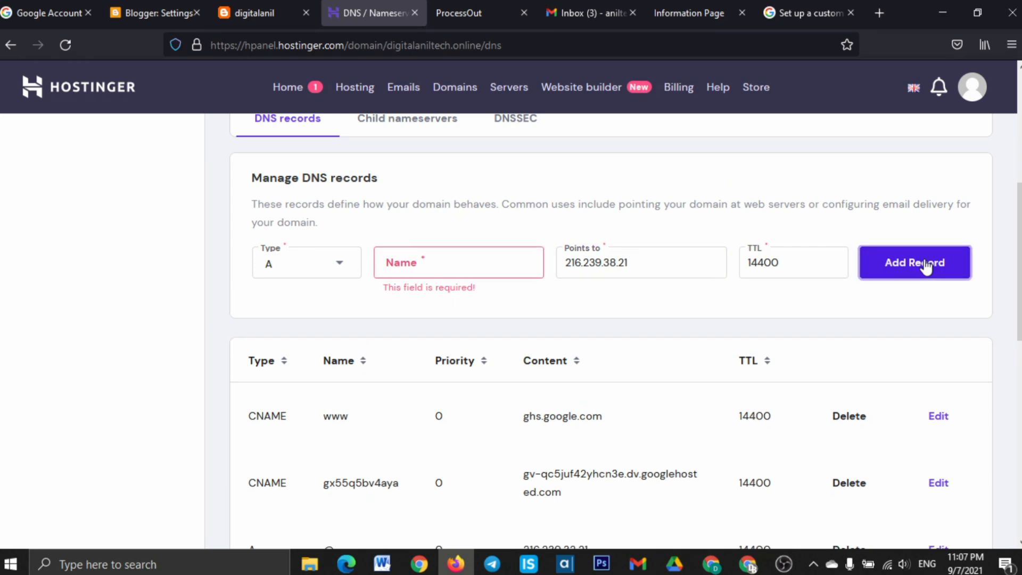
left_click(408, 269)
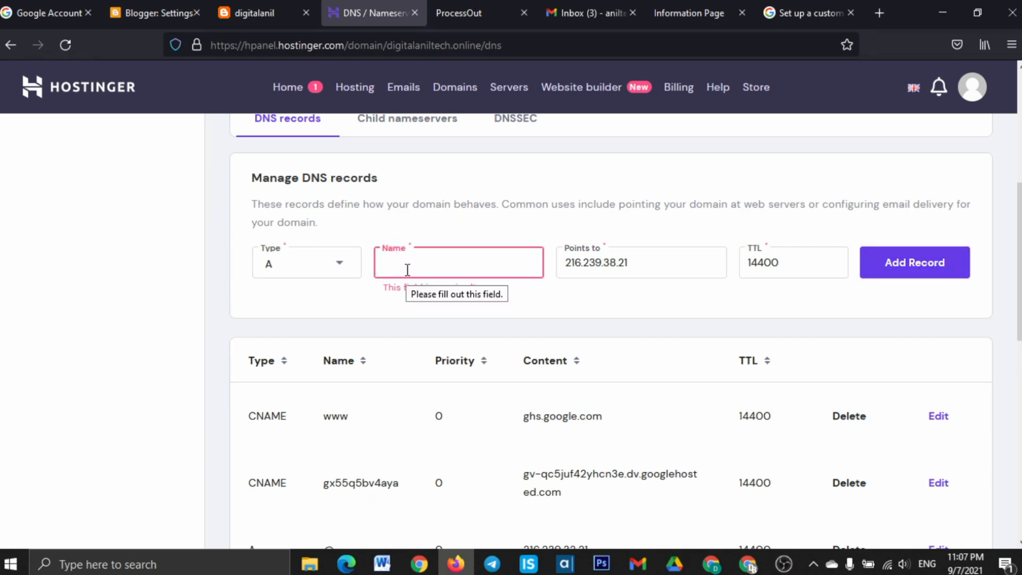
type("@")
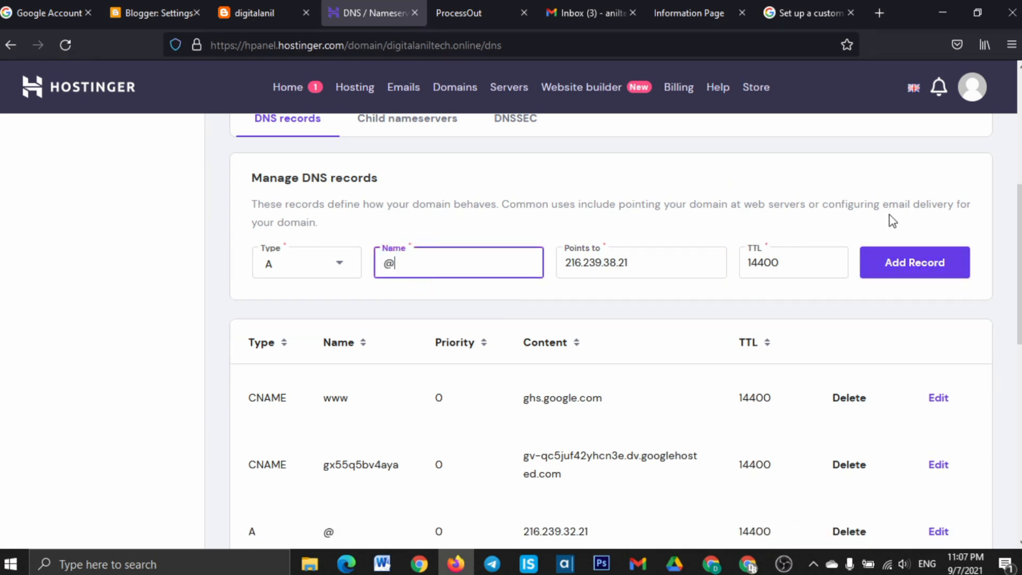
left_click(939, 264)
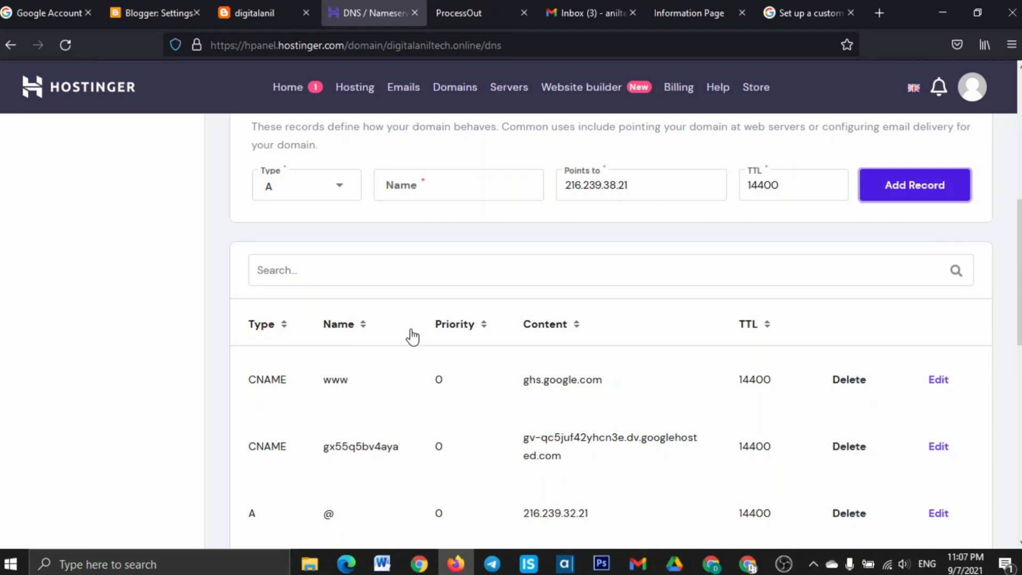
scroll(412, 337, "up", 3)
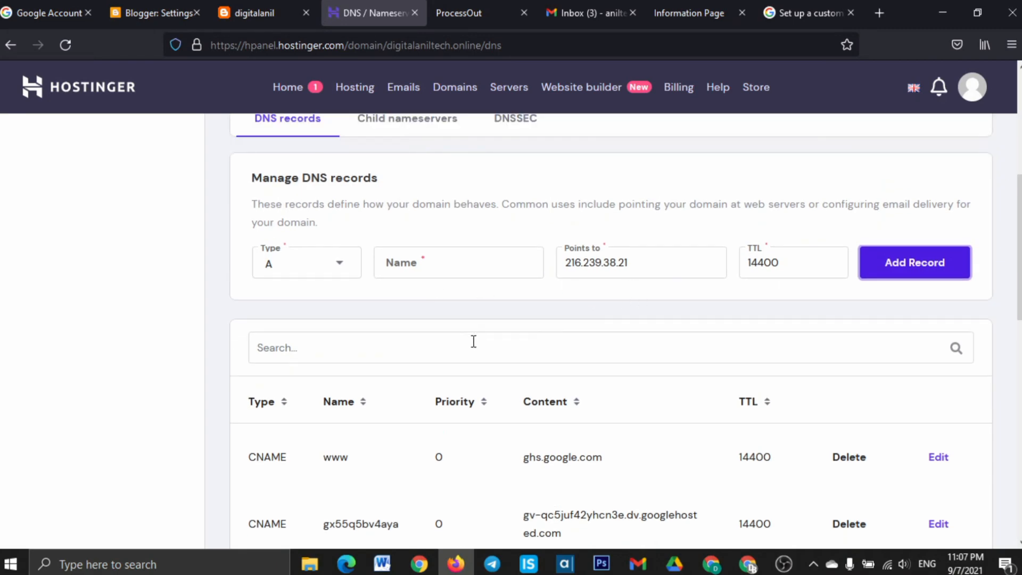
scroll(474, 342, "down", 5)
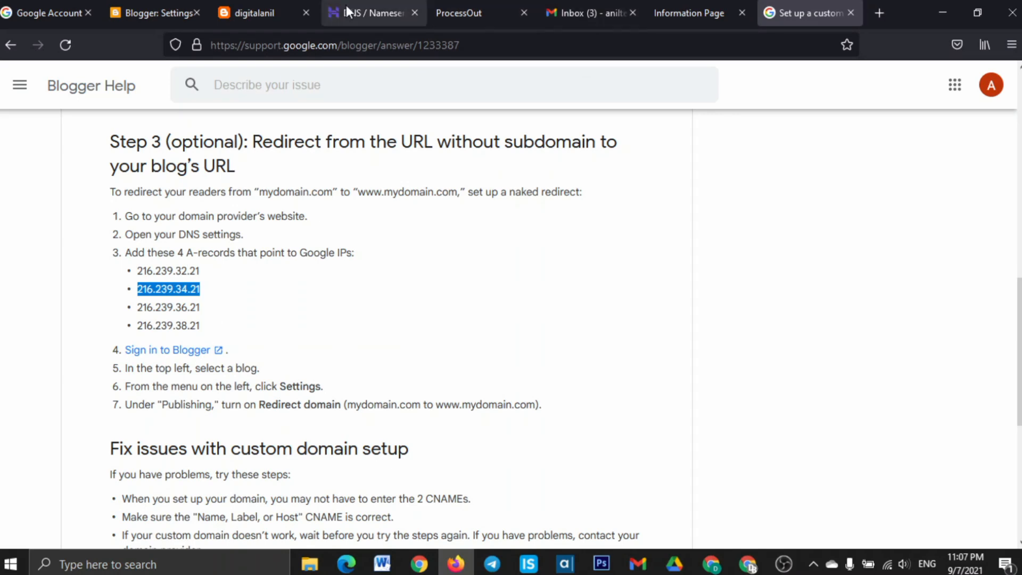
left_click(362, 13)
left_click(155, 8)
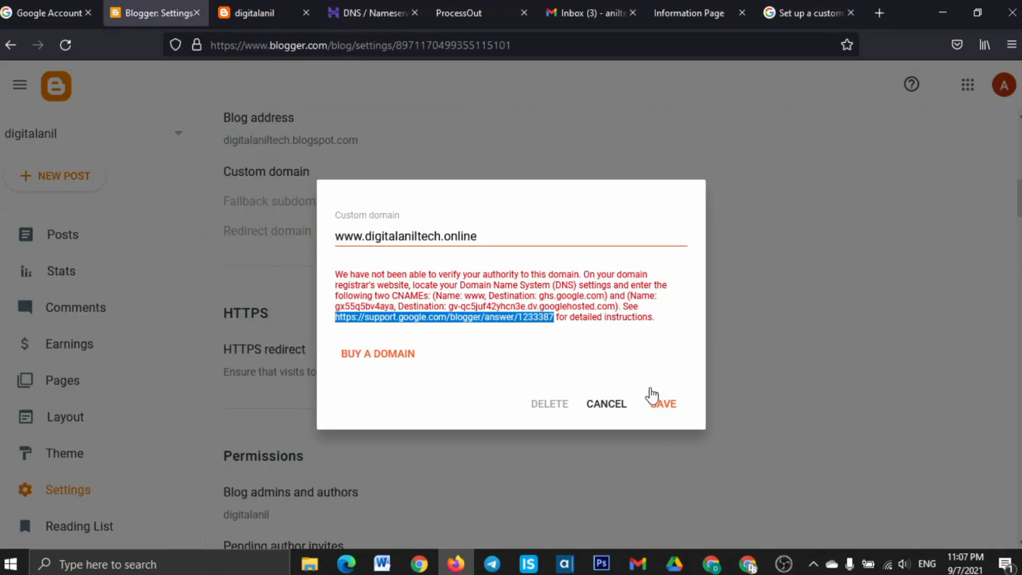
left_click(615, 356)
left_click(662, 405)
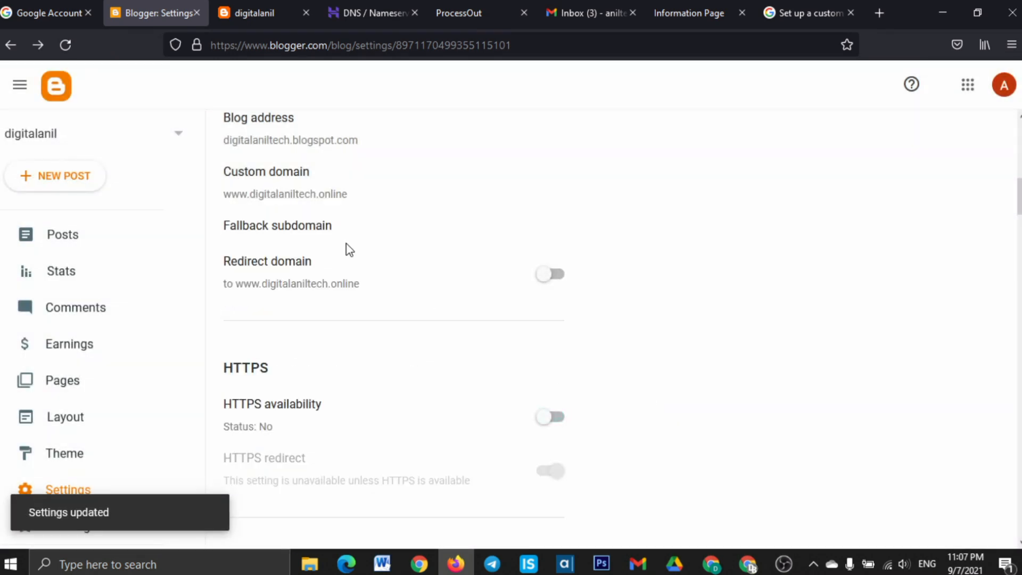
Check the blogspot.com part of the address on the open blog page, then return to the Blogger settings.
scroll(261, 304, "up", 2)
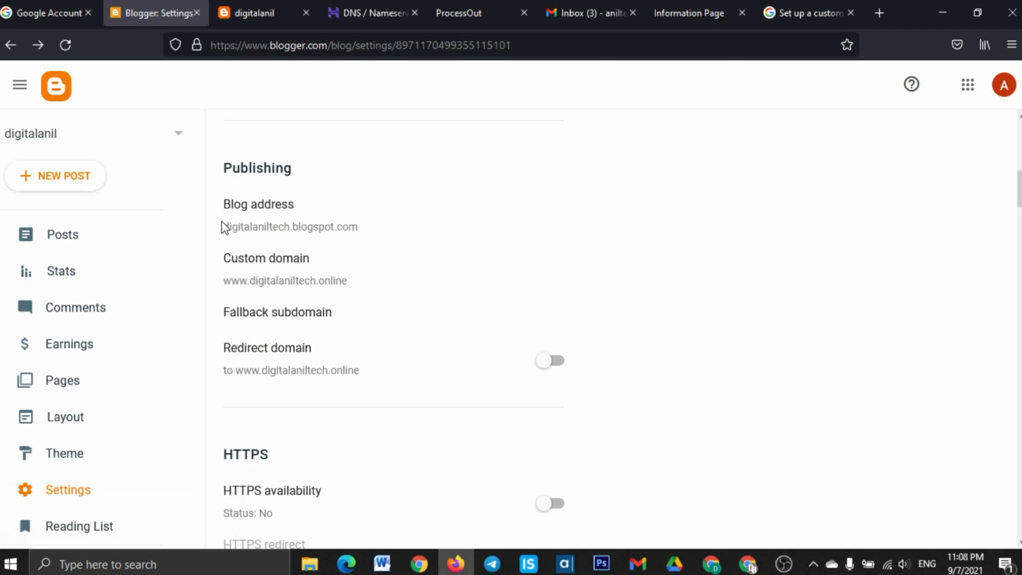
left_click(261, 12)
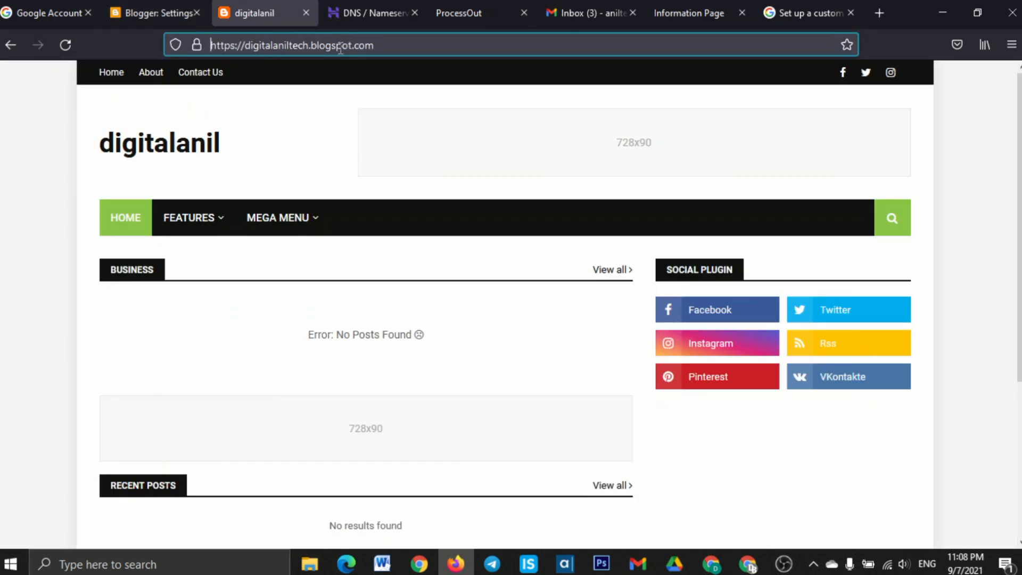
left_click_drag(311, 45, 378, 47)
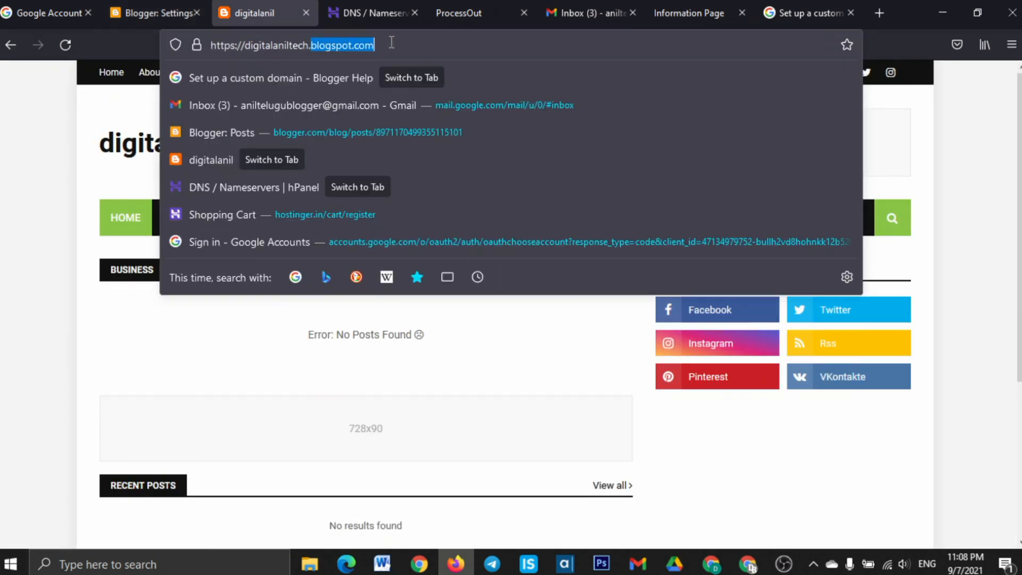
left_click(391, 43)
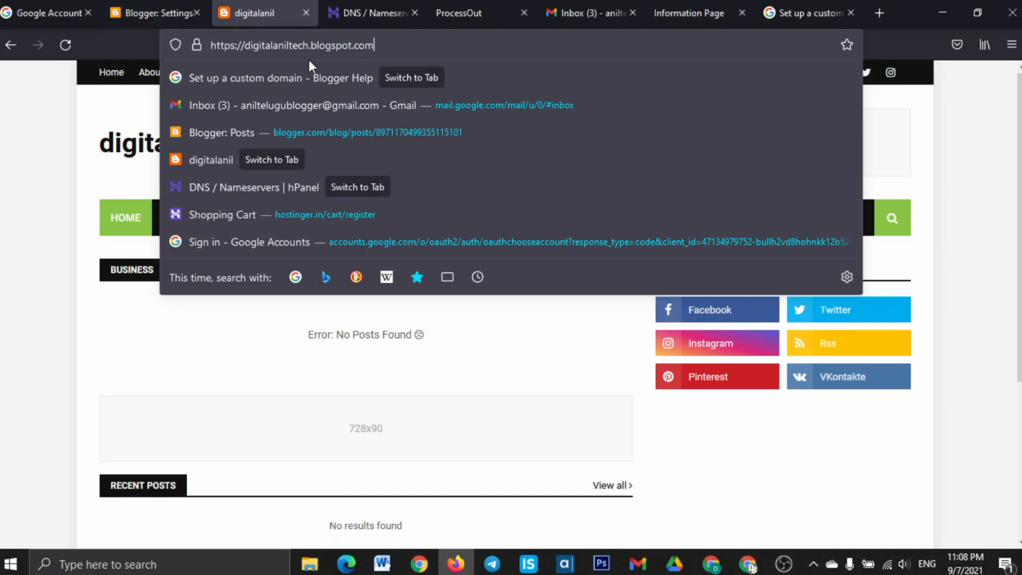
left_click(177, 12)
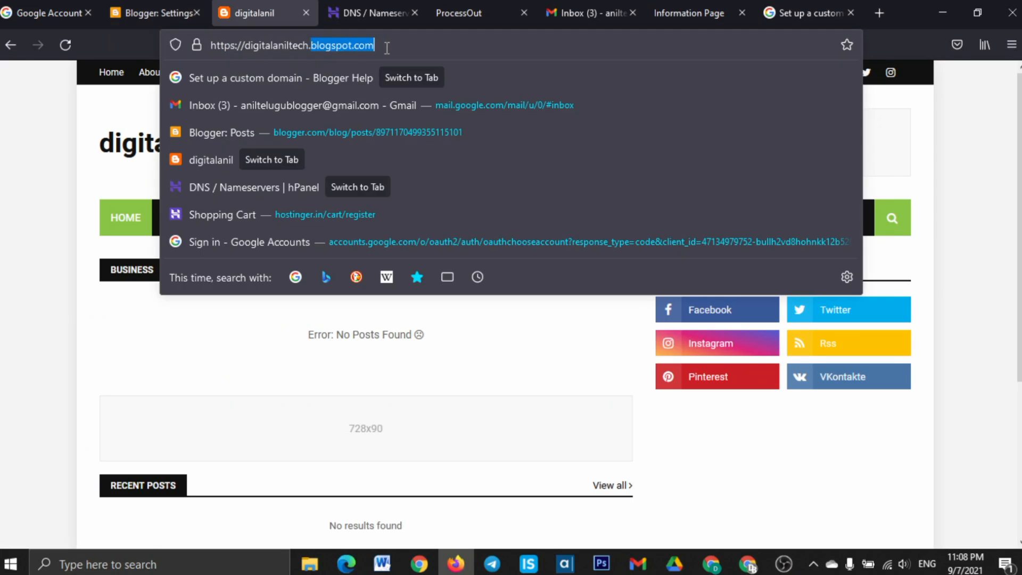
left_click(180, 2)
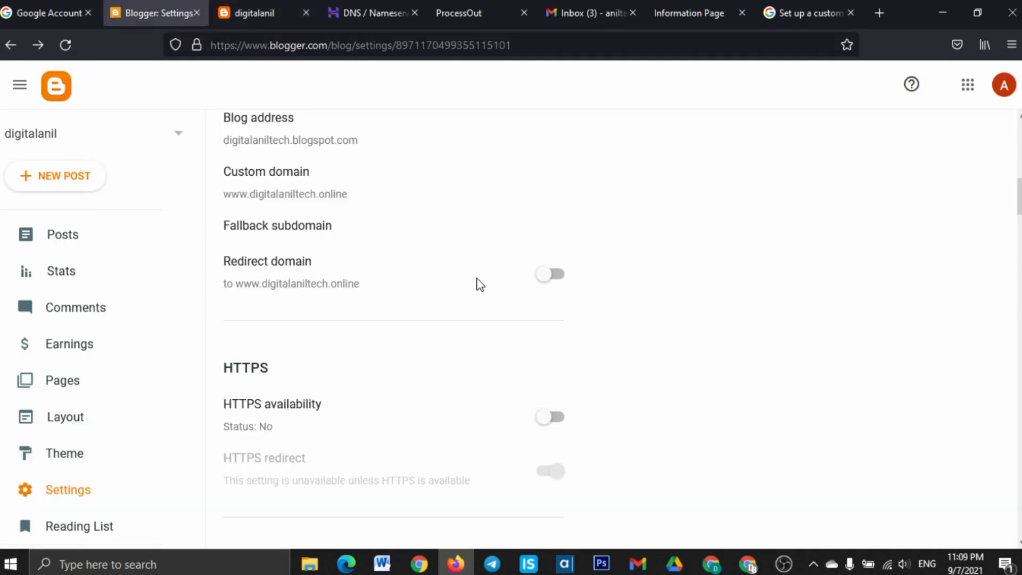
left_click(544, 273)
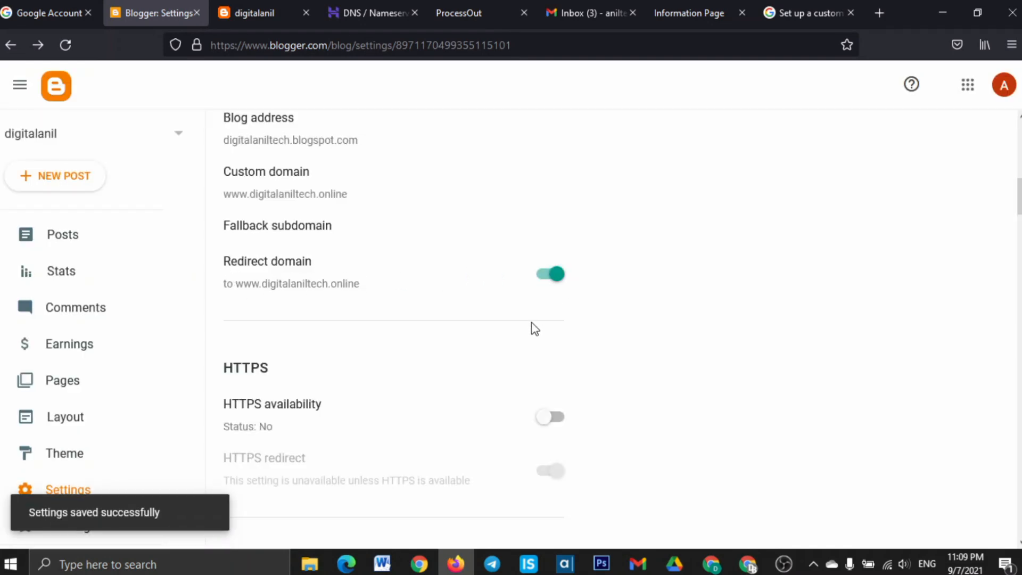
scroll(534, 327, "down", 3)
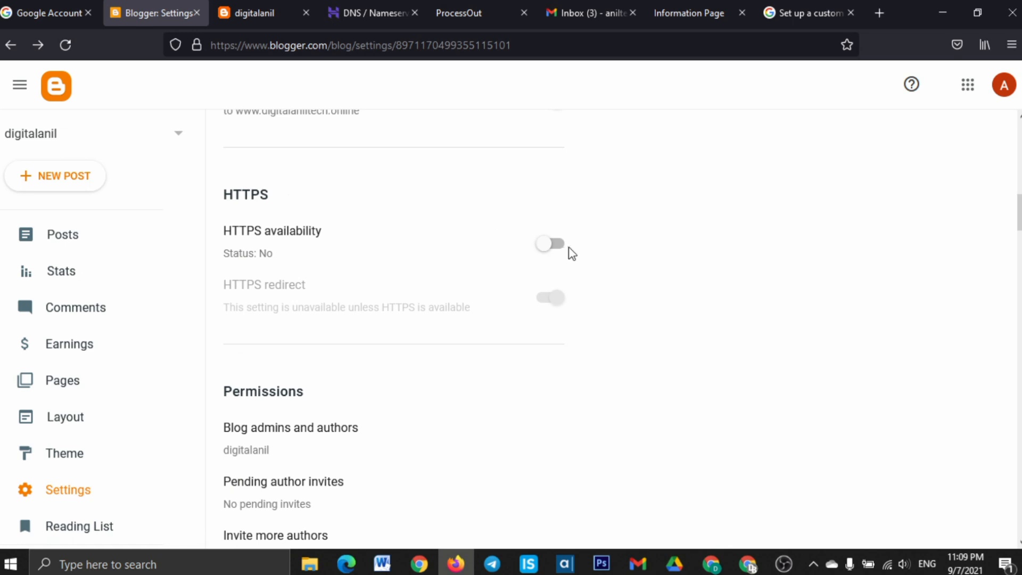
left_click(556, 245)
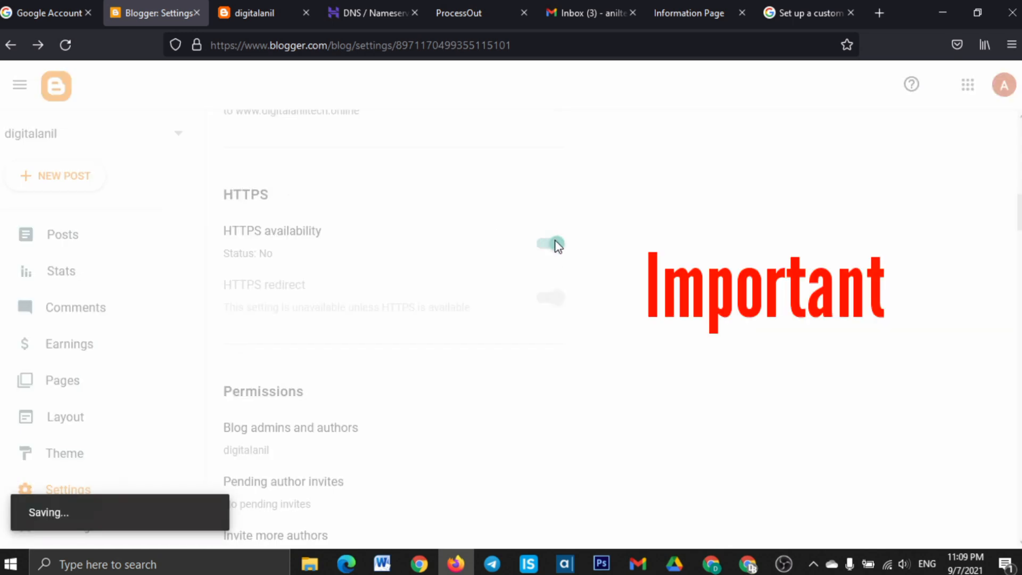
left_click(538, 322)
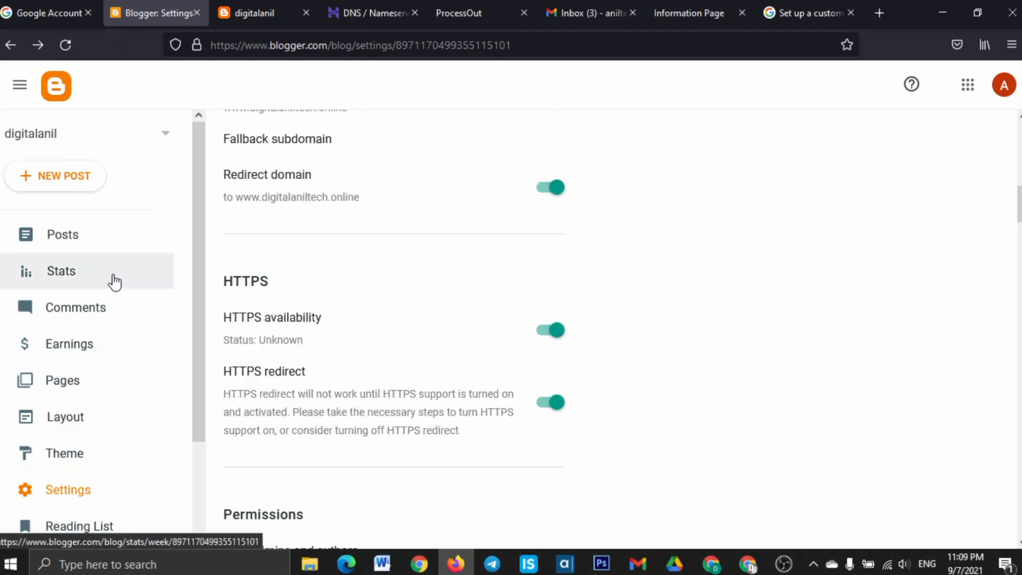
Open the live blog from Blogger in a new browser tab.
scroll(428, 381, "up", 5)
scroll(75, 447, "down", 2)
right_click(75, 449)
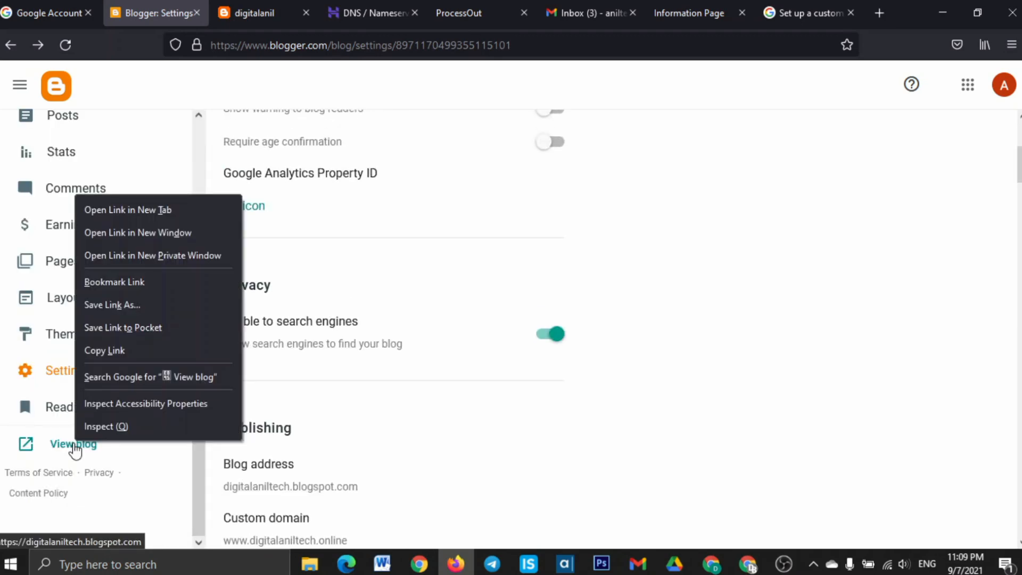
left_click(155, 209)
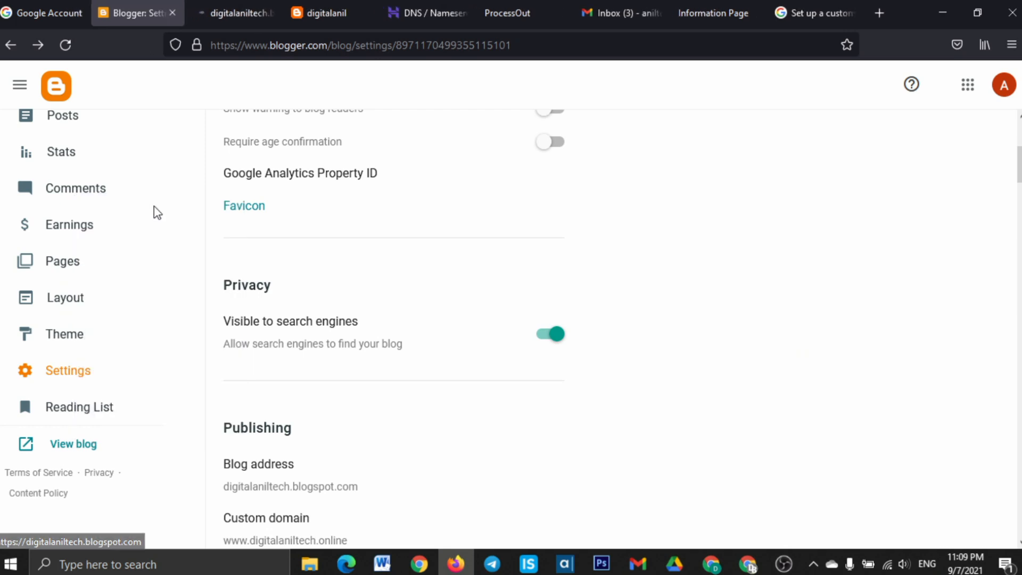
Switch to the newly opened blog page and check the domain in its address.
left_click(229, 15)
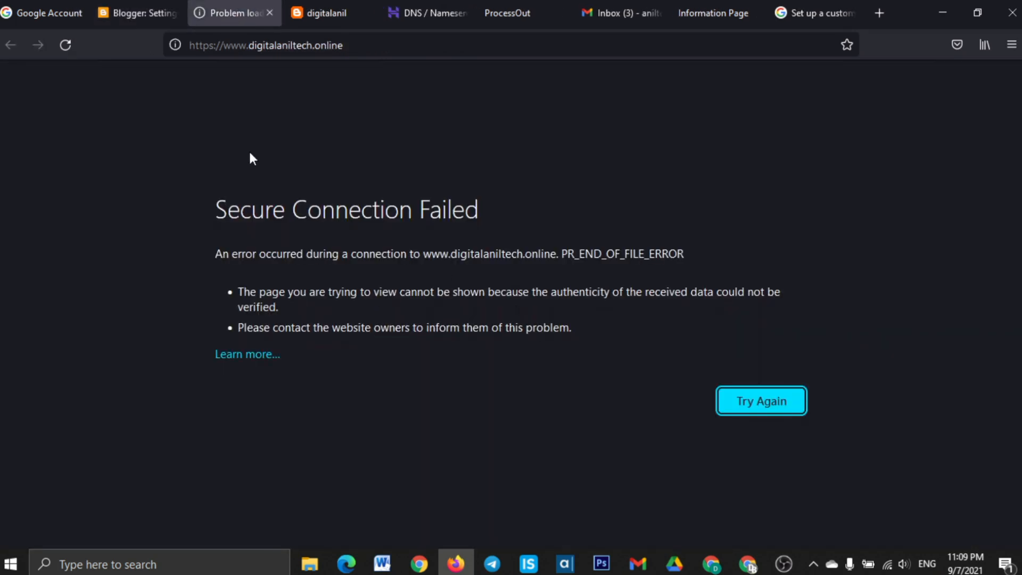
left_click(288, 48)
left_click(346, 48)
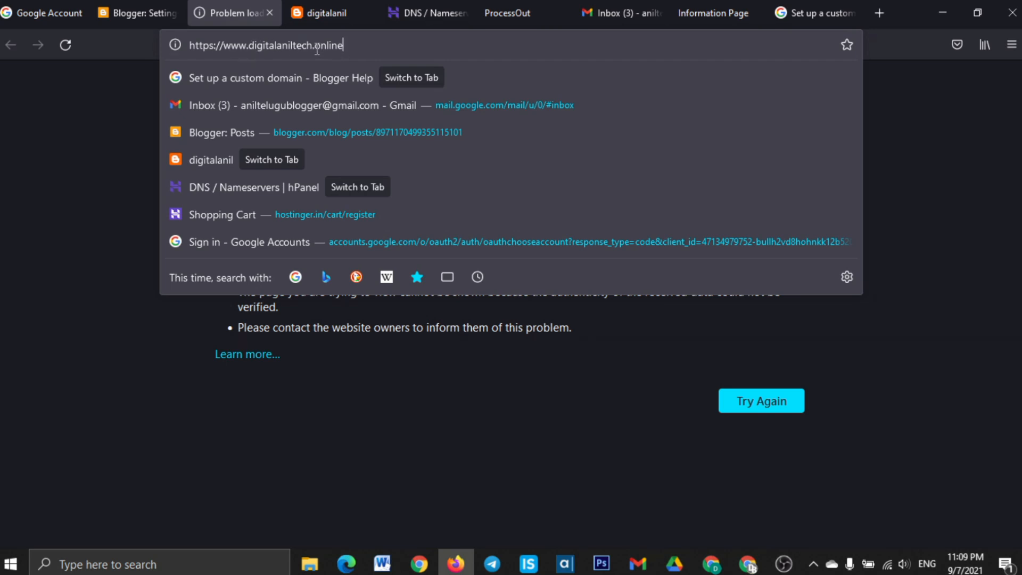
left_click(497, 407)
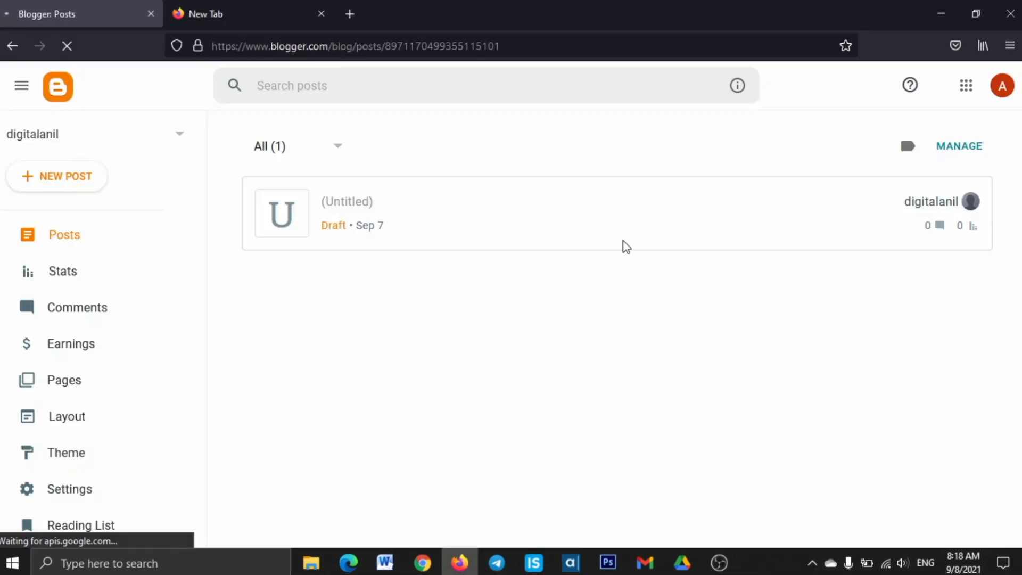
scroll(129, 366, "down", 2)
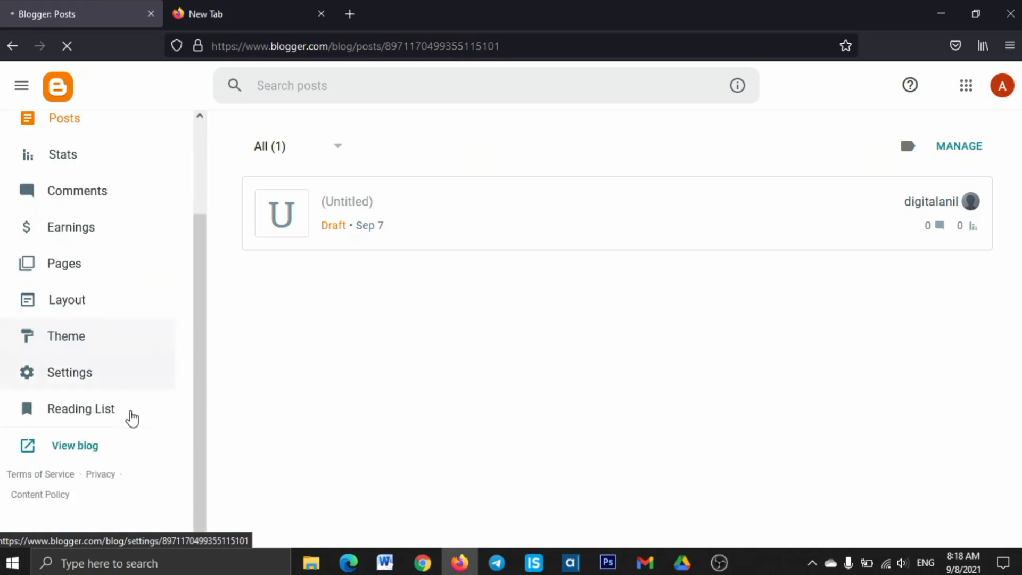
left_click(77, 450)
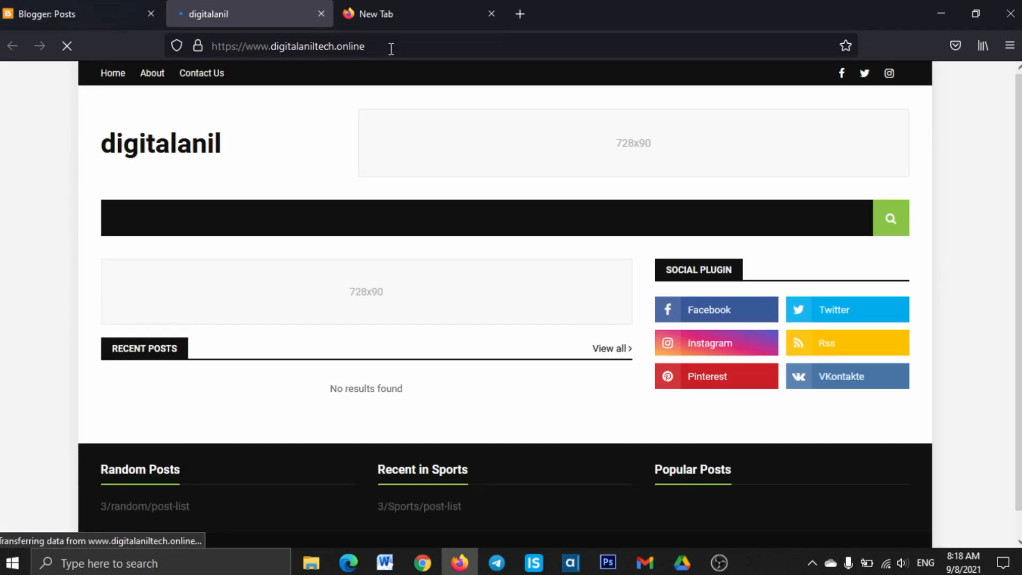
left_click(367, 46)
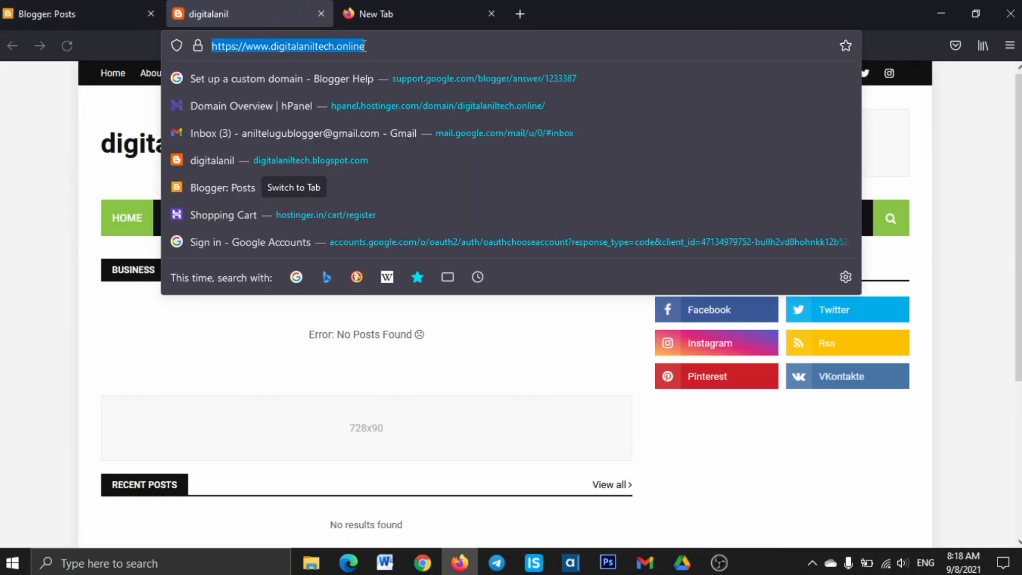
left_click(378, 50)
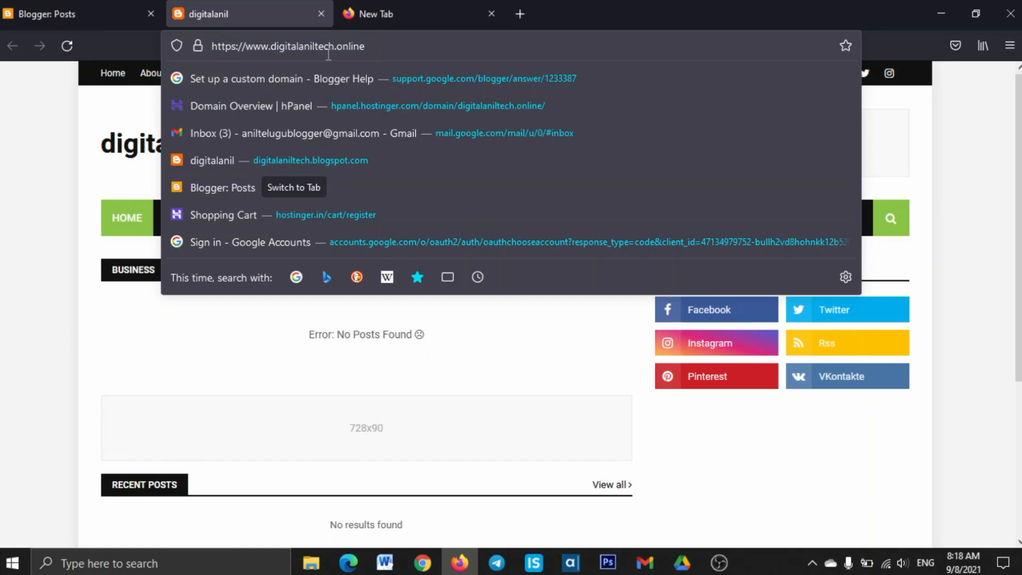